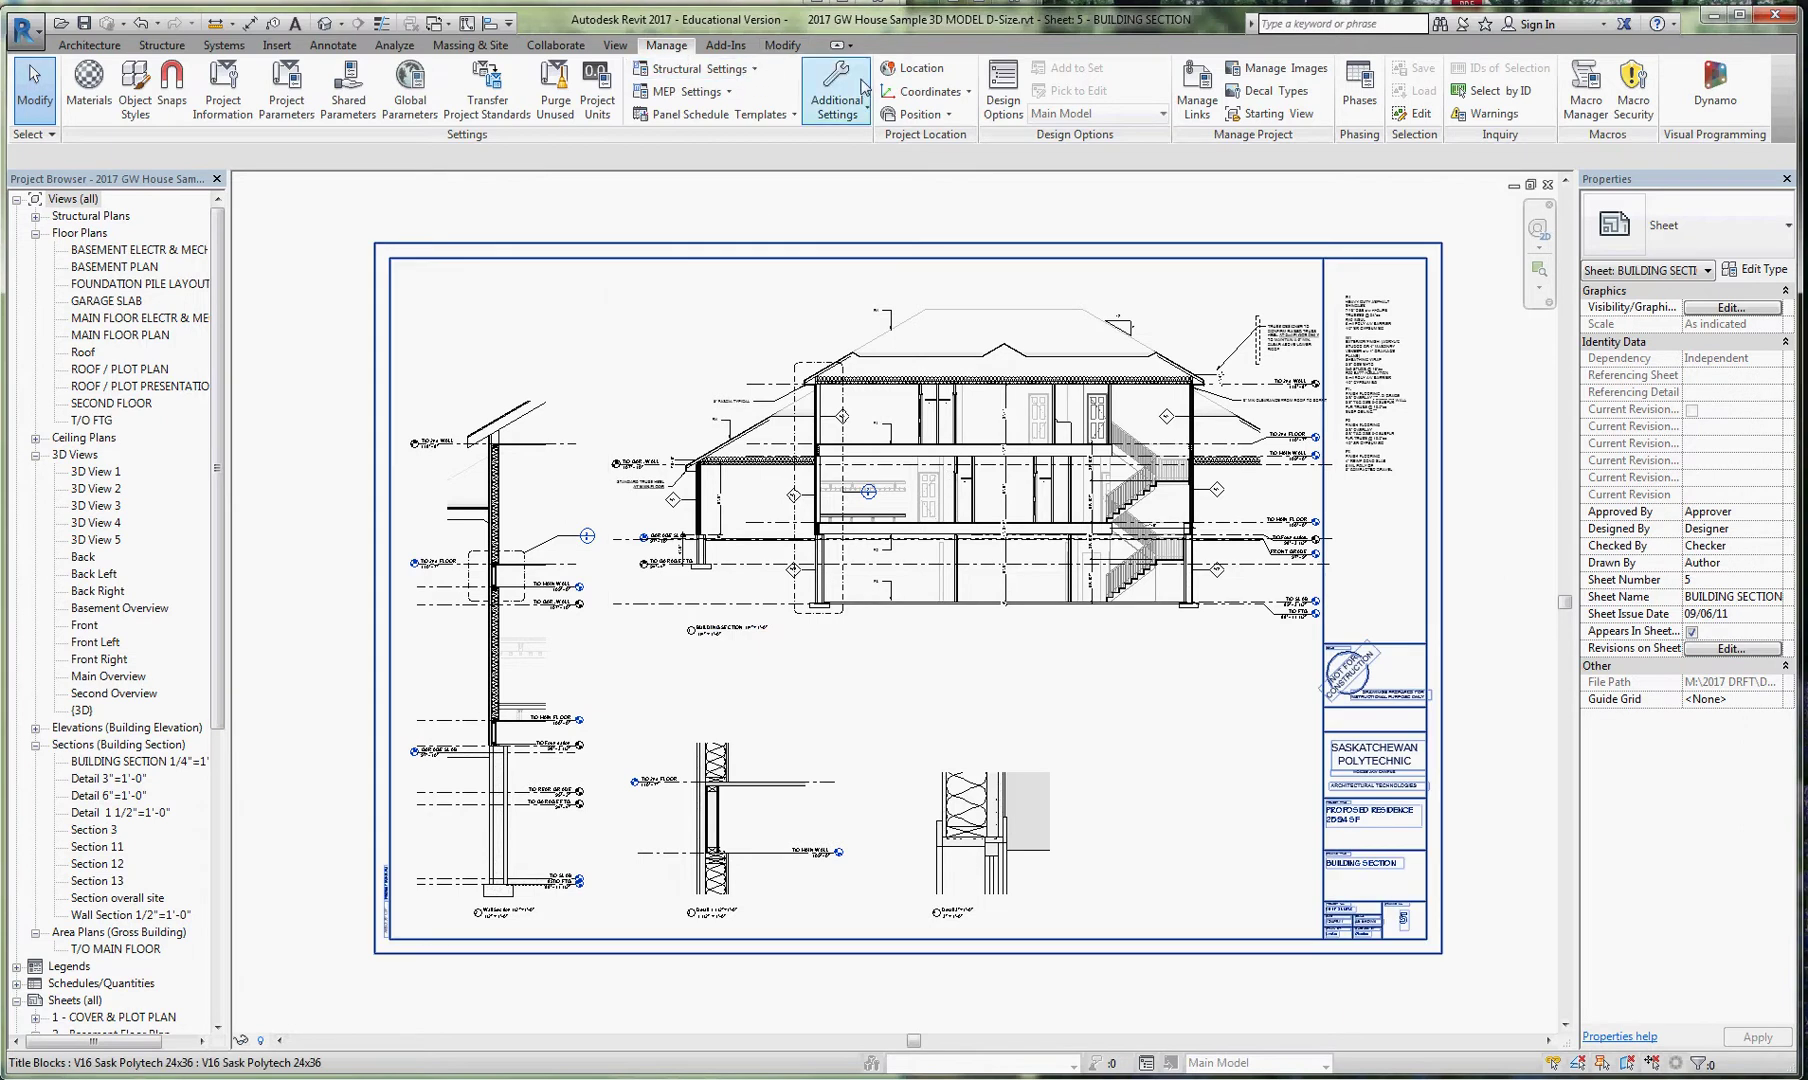
Create a new line style subcategory named 05 Heavy under Lines in the Line Styles settings.
click(837, 100)
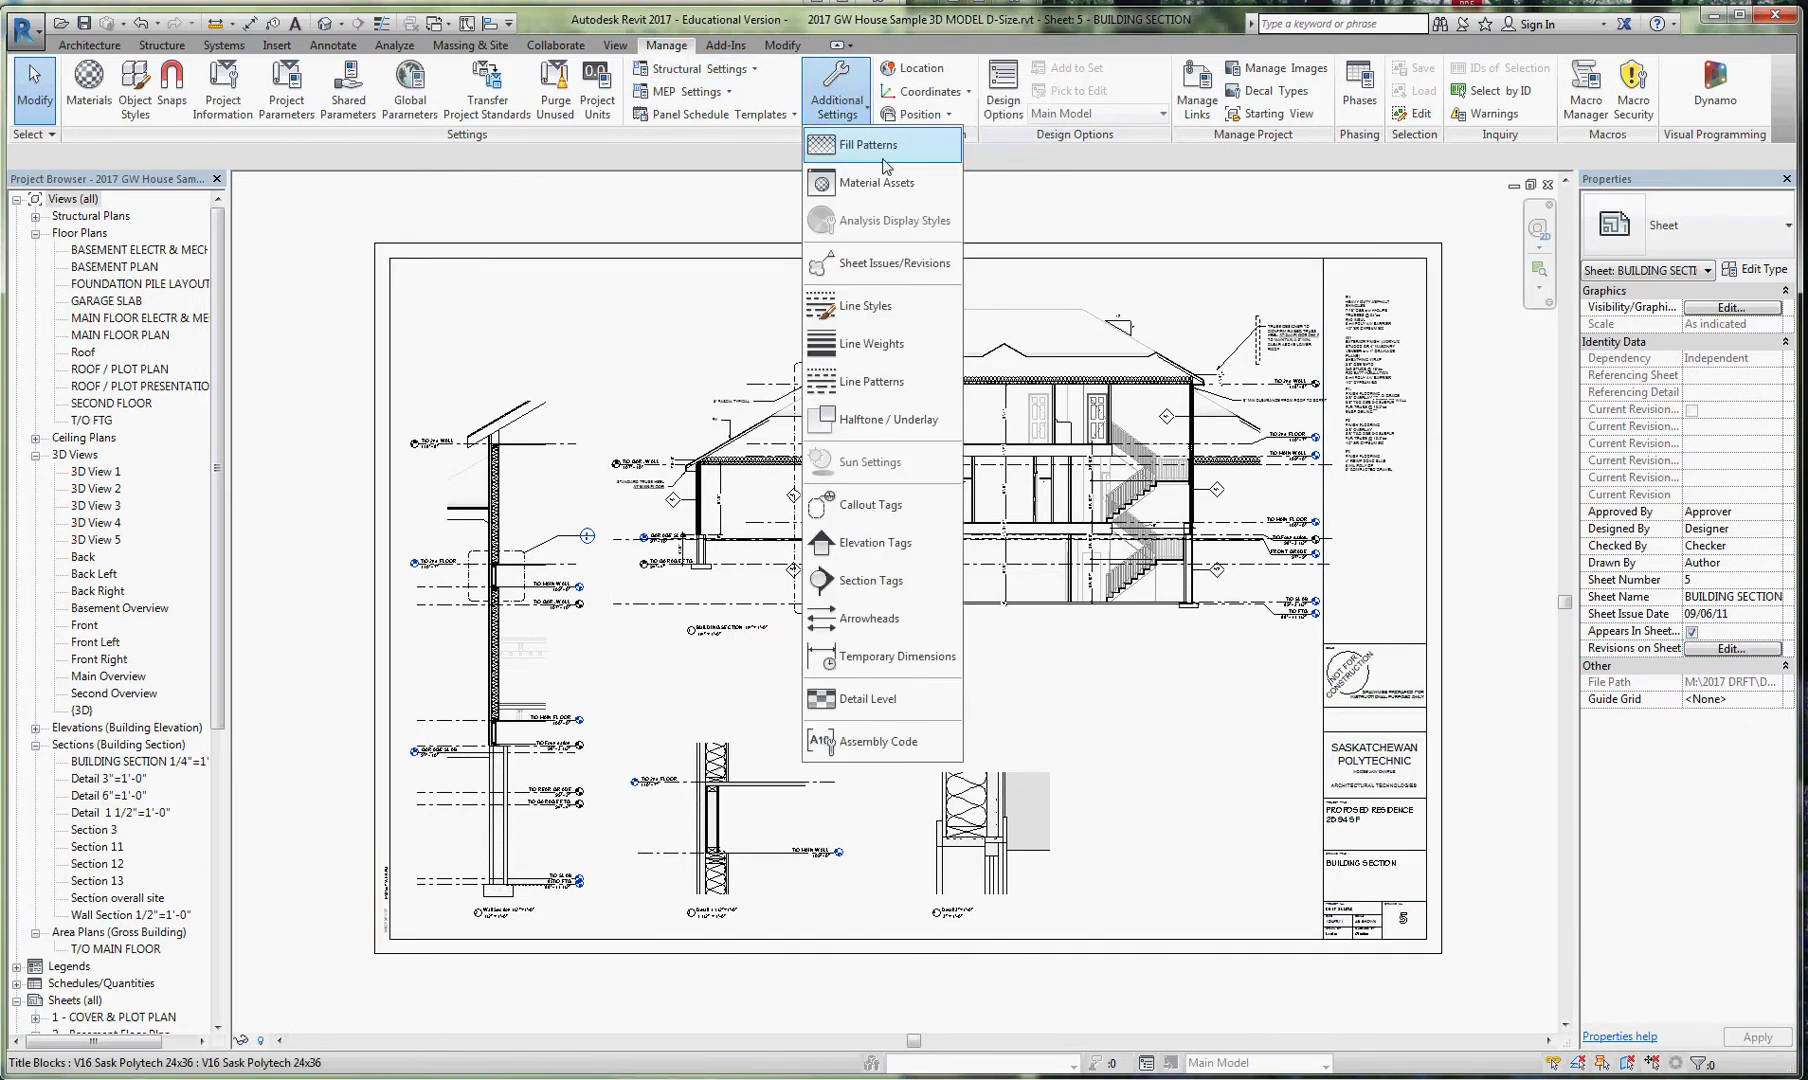
click(868, 305)
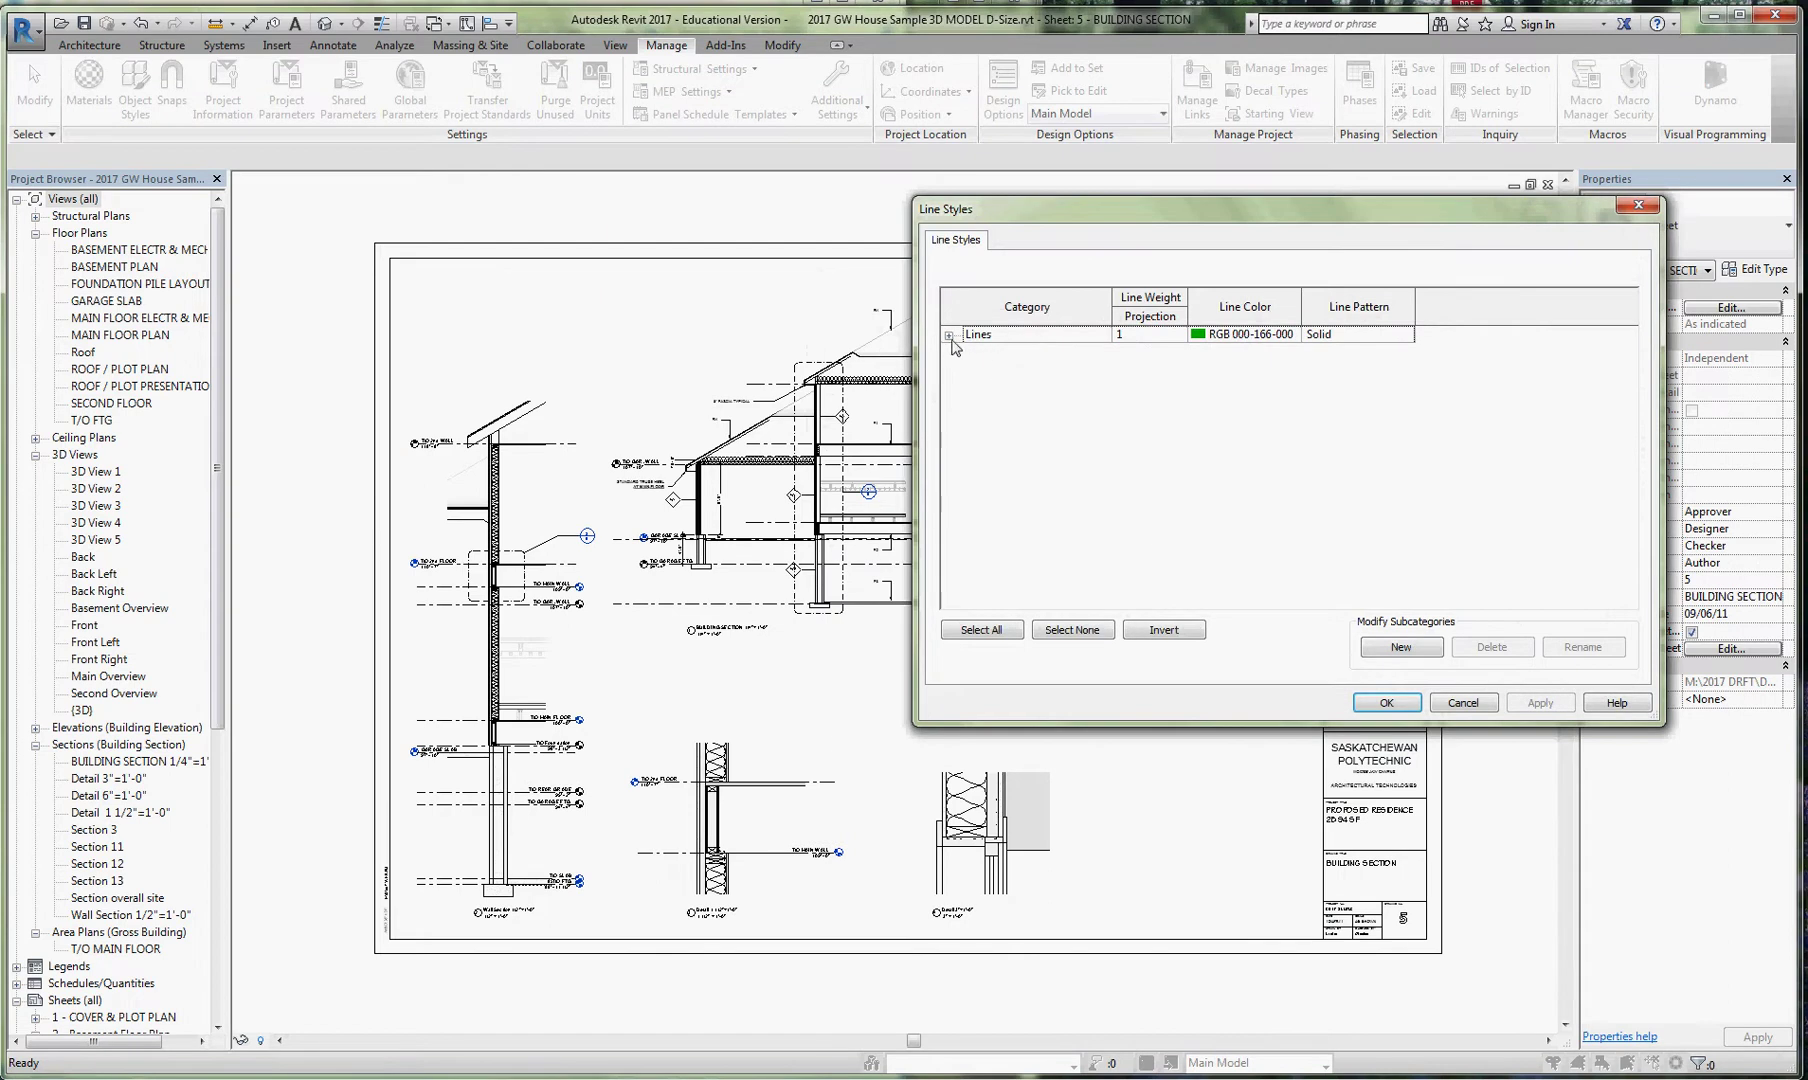
click(948, 336)
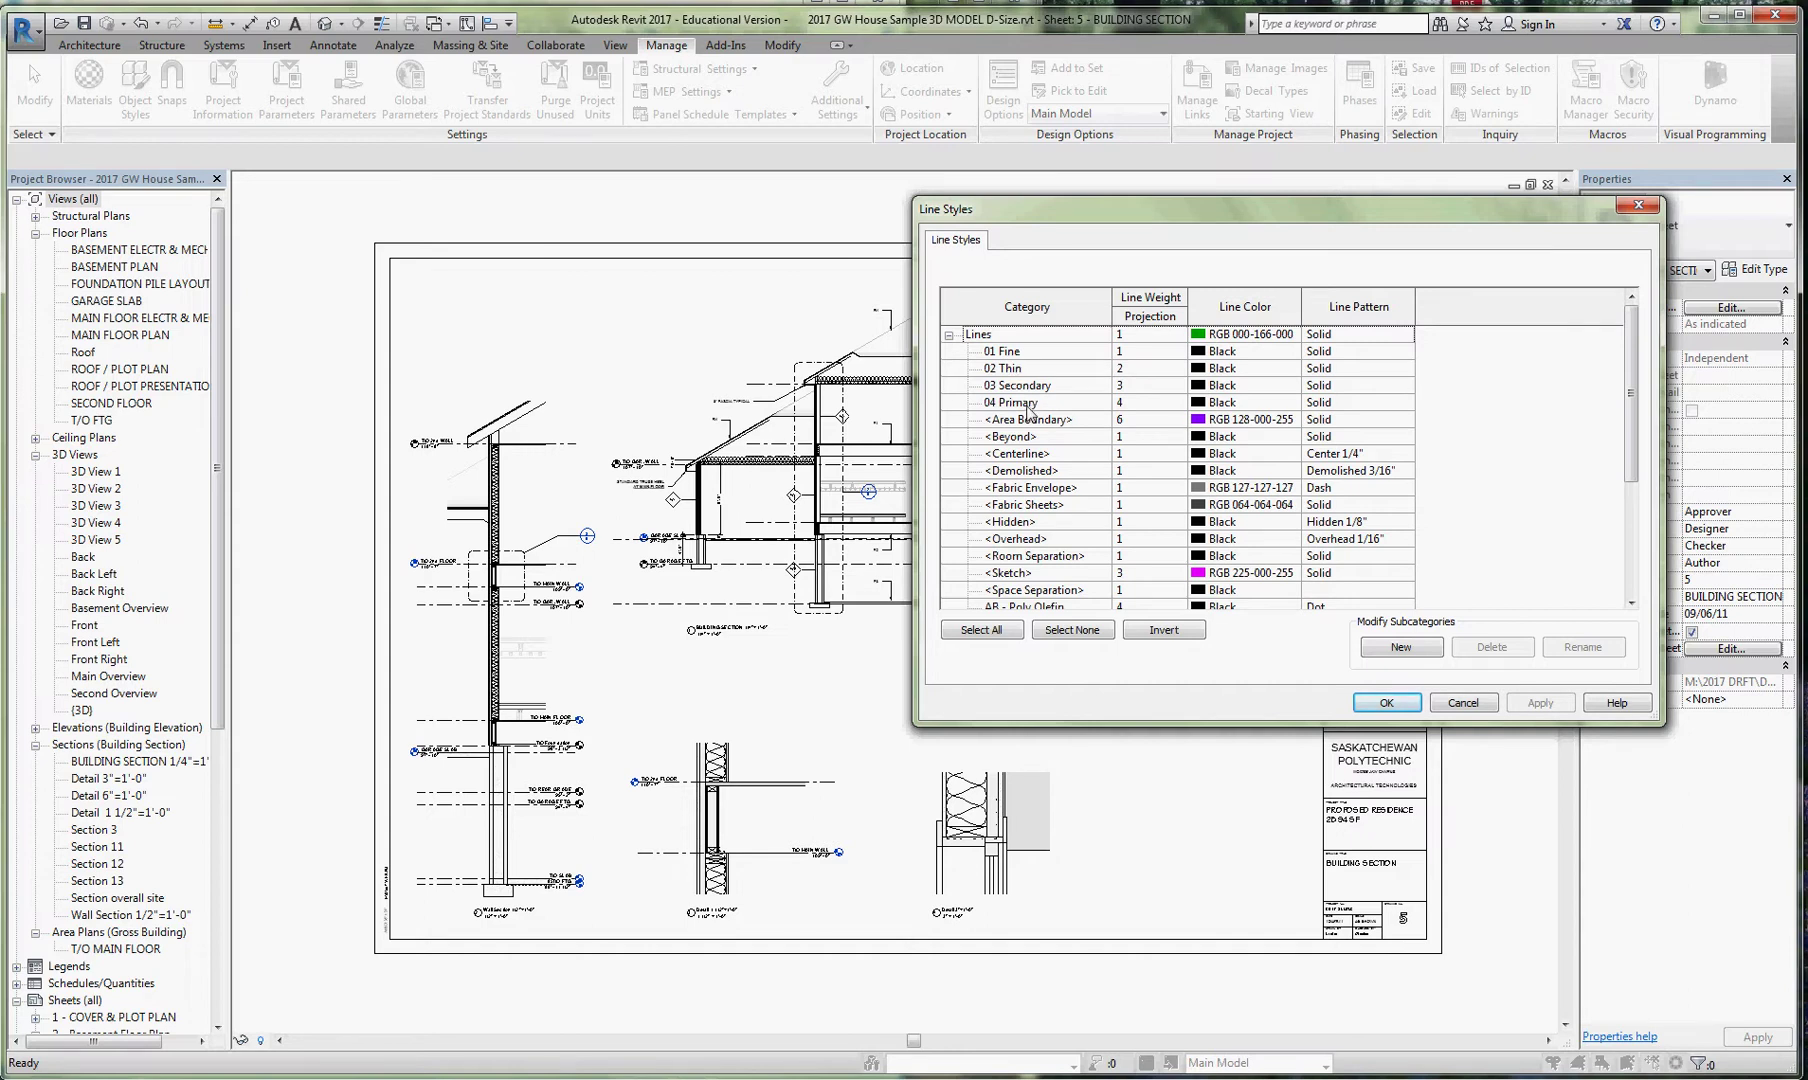
click(1410, 651)
text(05 Heavy)
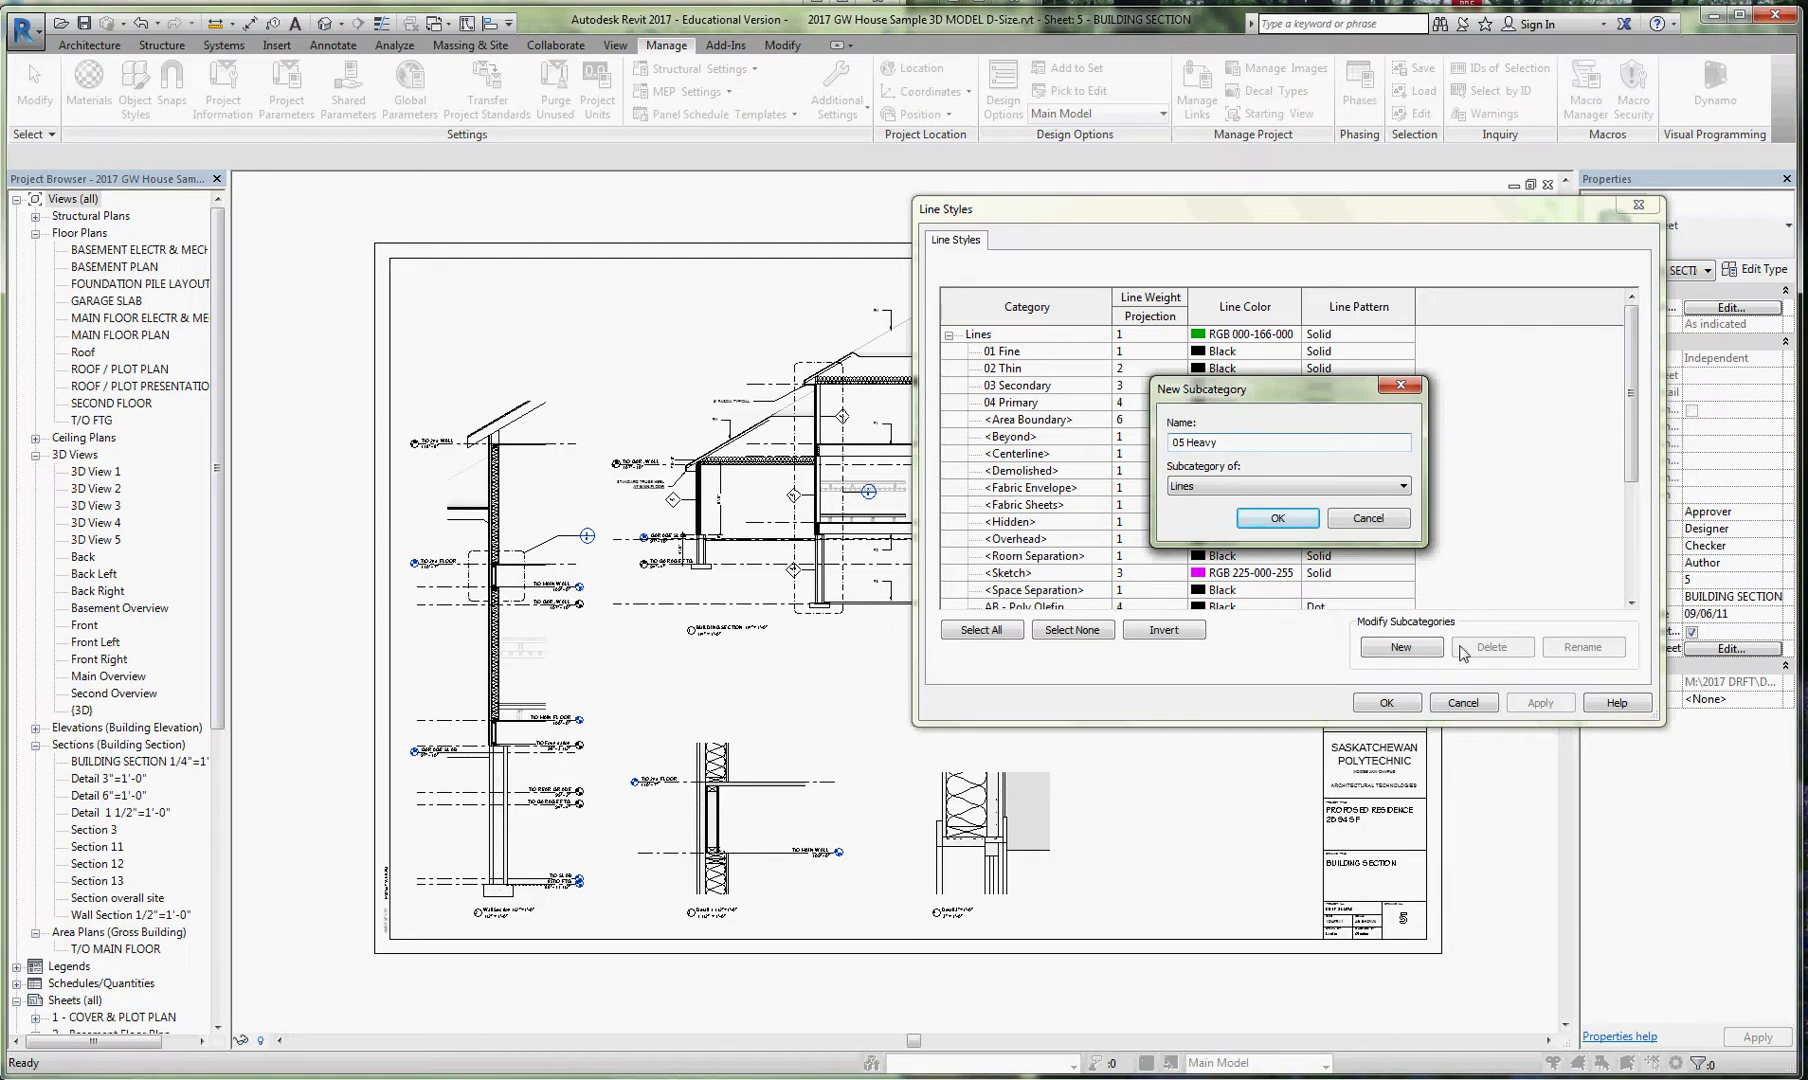
click(1300, 520)
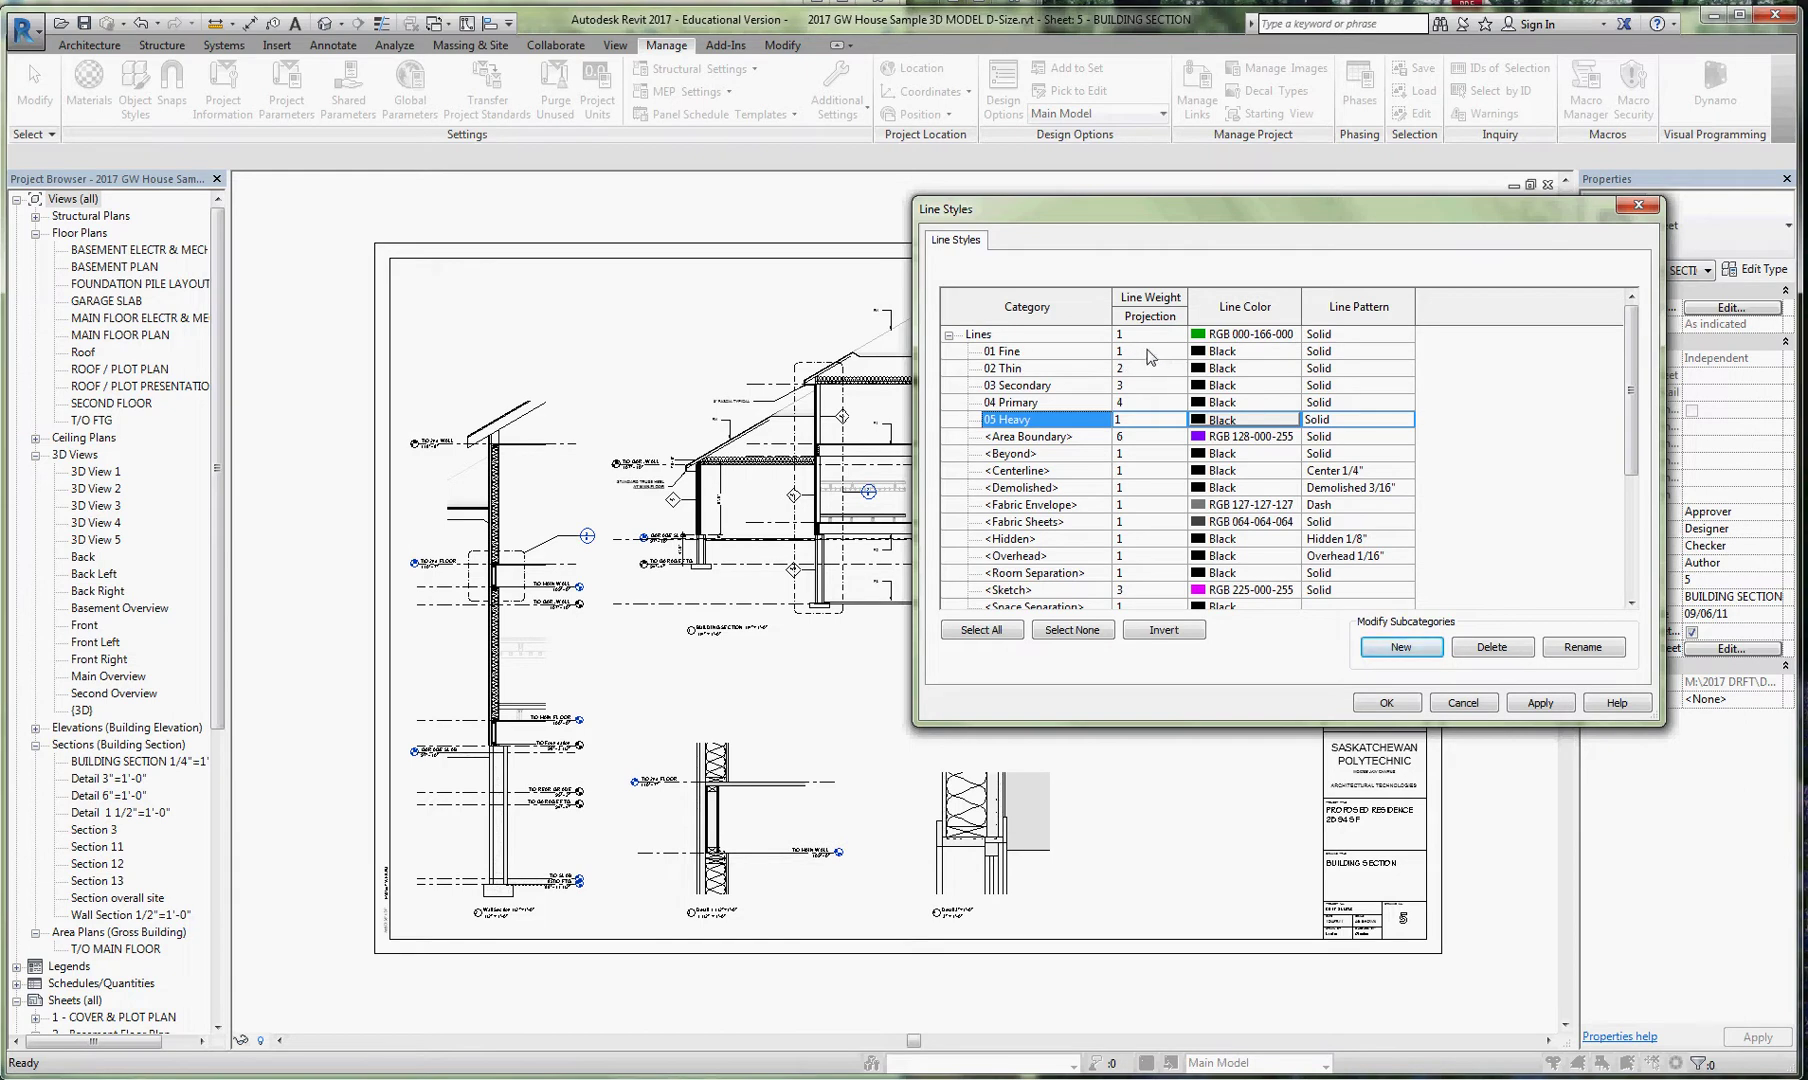
Set the projection line weights to 3 for 03 Secondary, 4 for 04 Primary and 5 for 05 Heavy.
click(1124, 371)
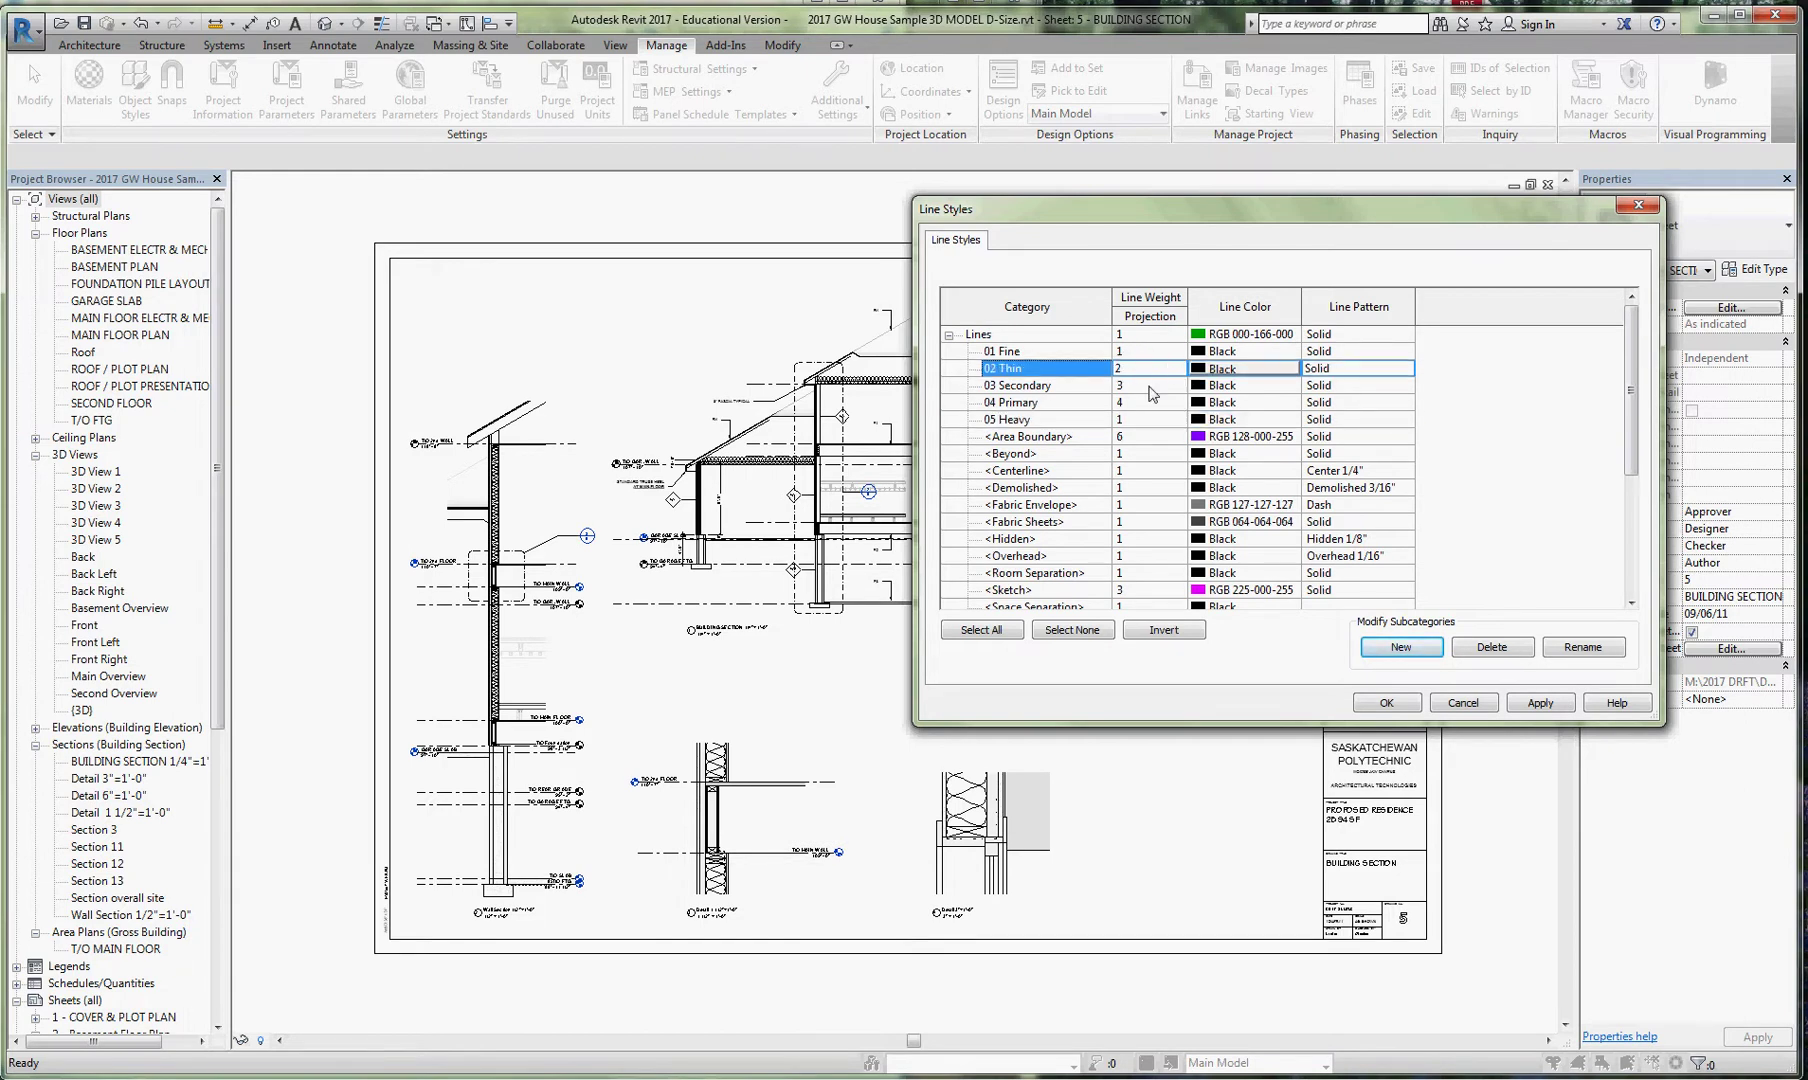
click(1150, 386)
click(1170, 386)
click(1178, 386)
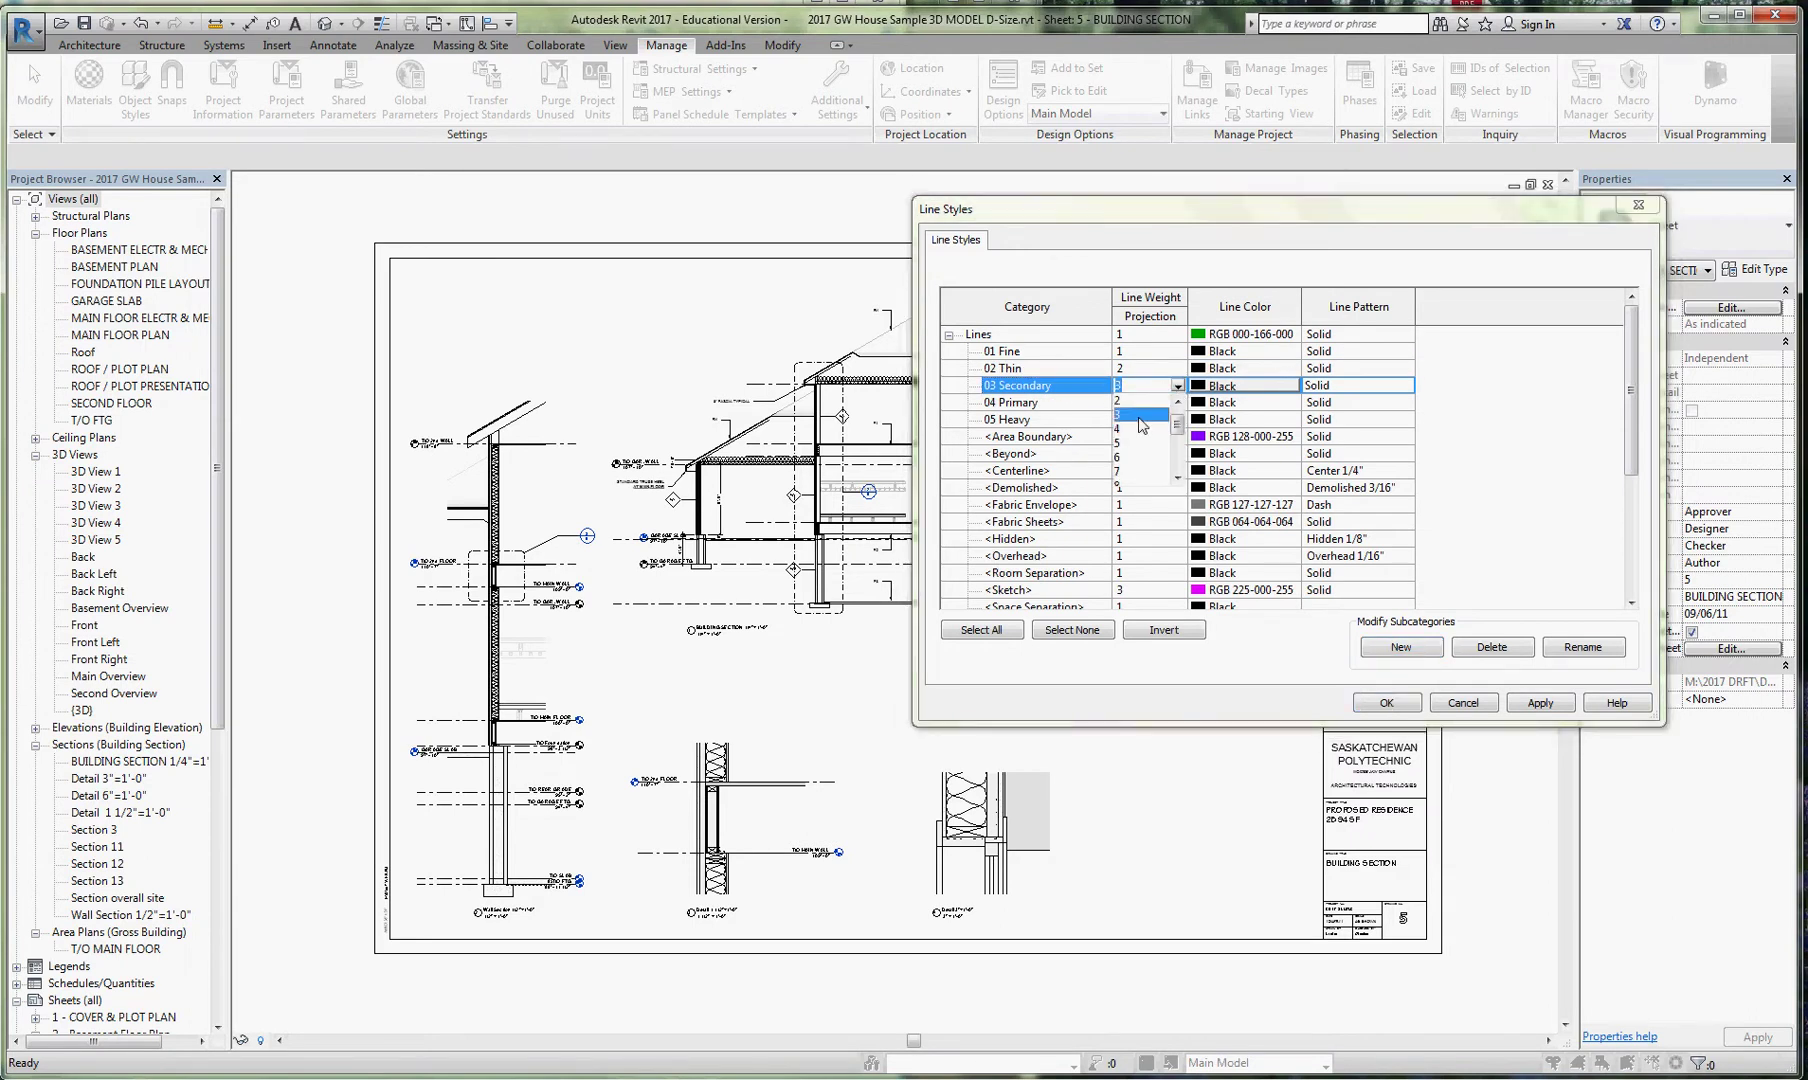
click(1138, 415)
click(1156, 400)
click(1180, 404)
click(1178, 403)
click(1140, 458)
click(1170, 421)
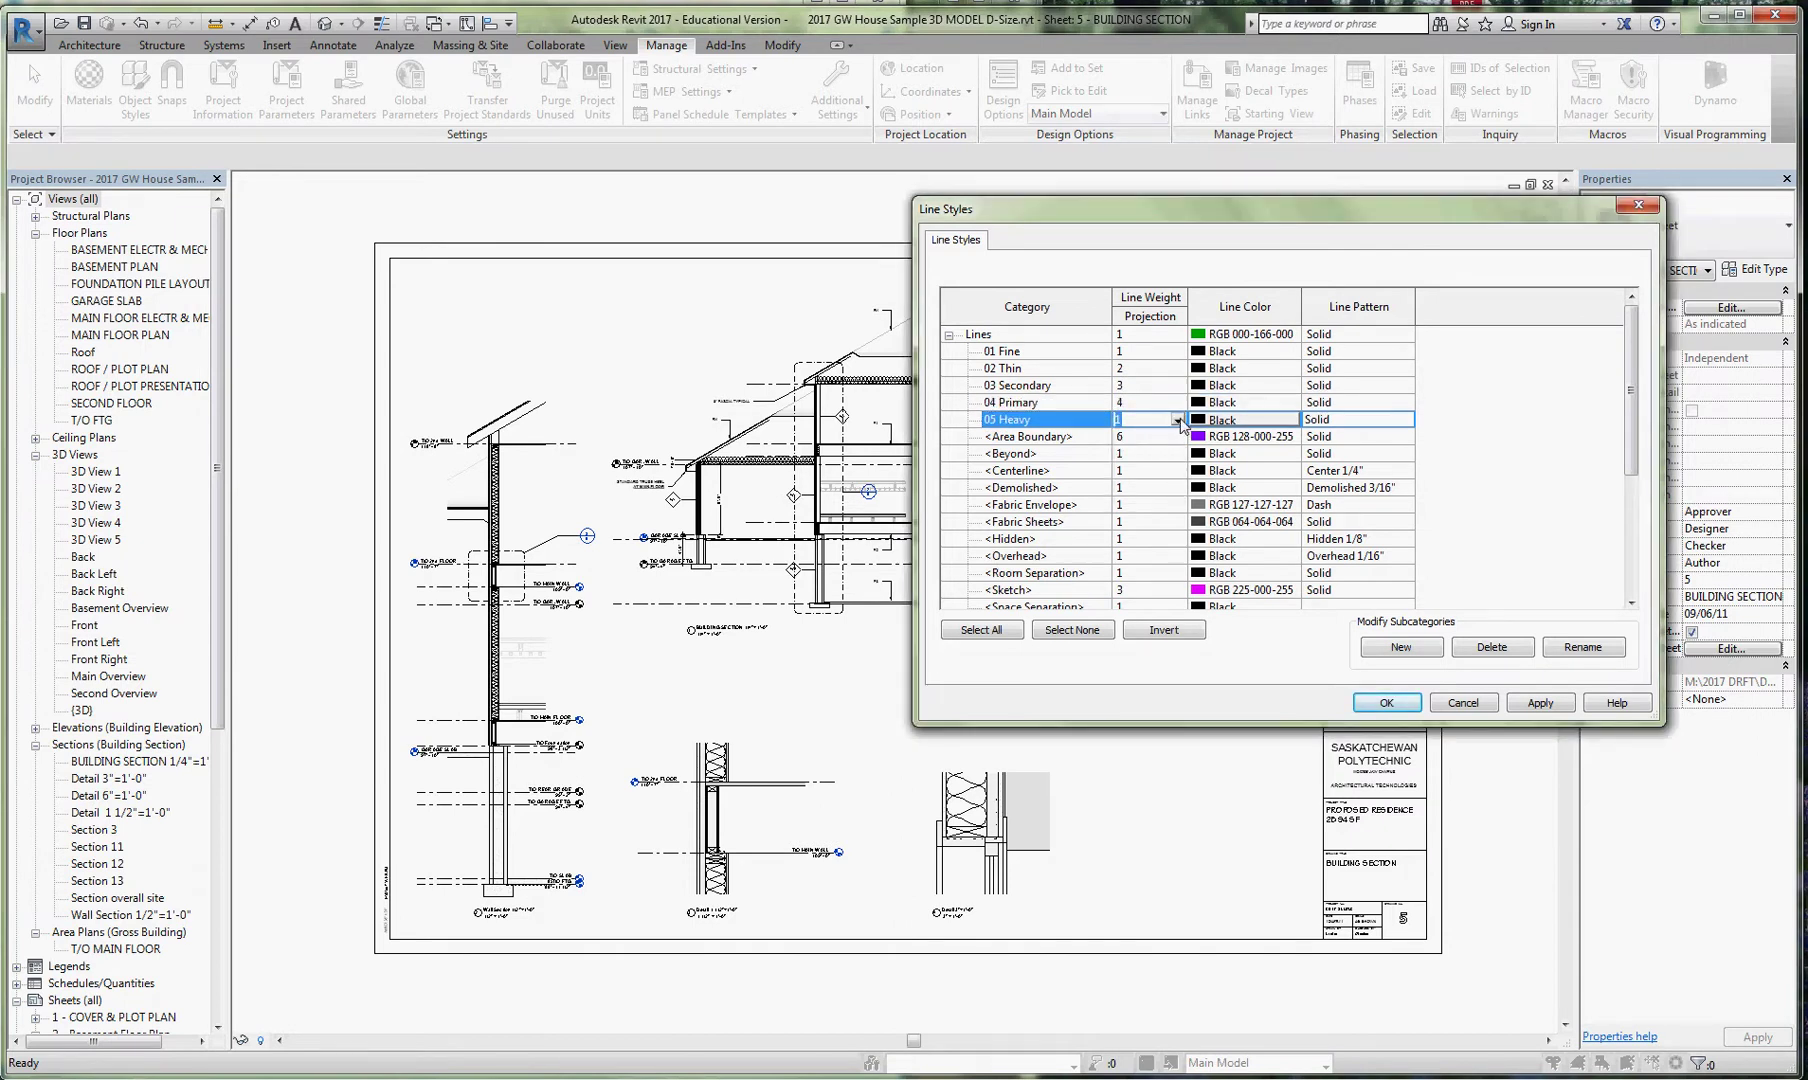
click(1178, 420)
click(1137, 484)
Check the line patterns available for the AVB - Long Dash style and accept the line style changes.
drag(1631, 369, 1631, 468)
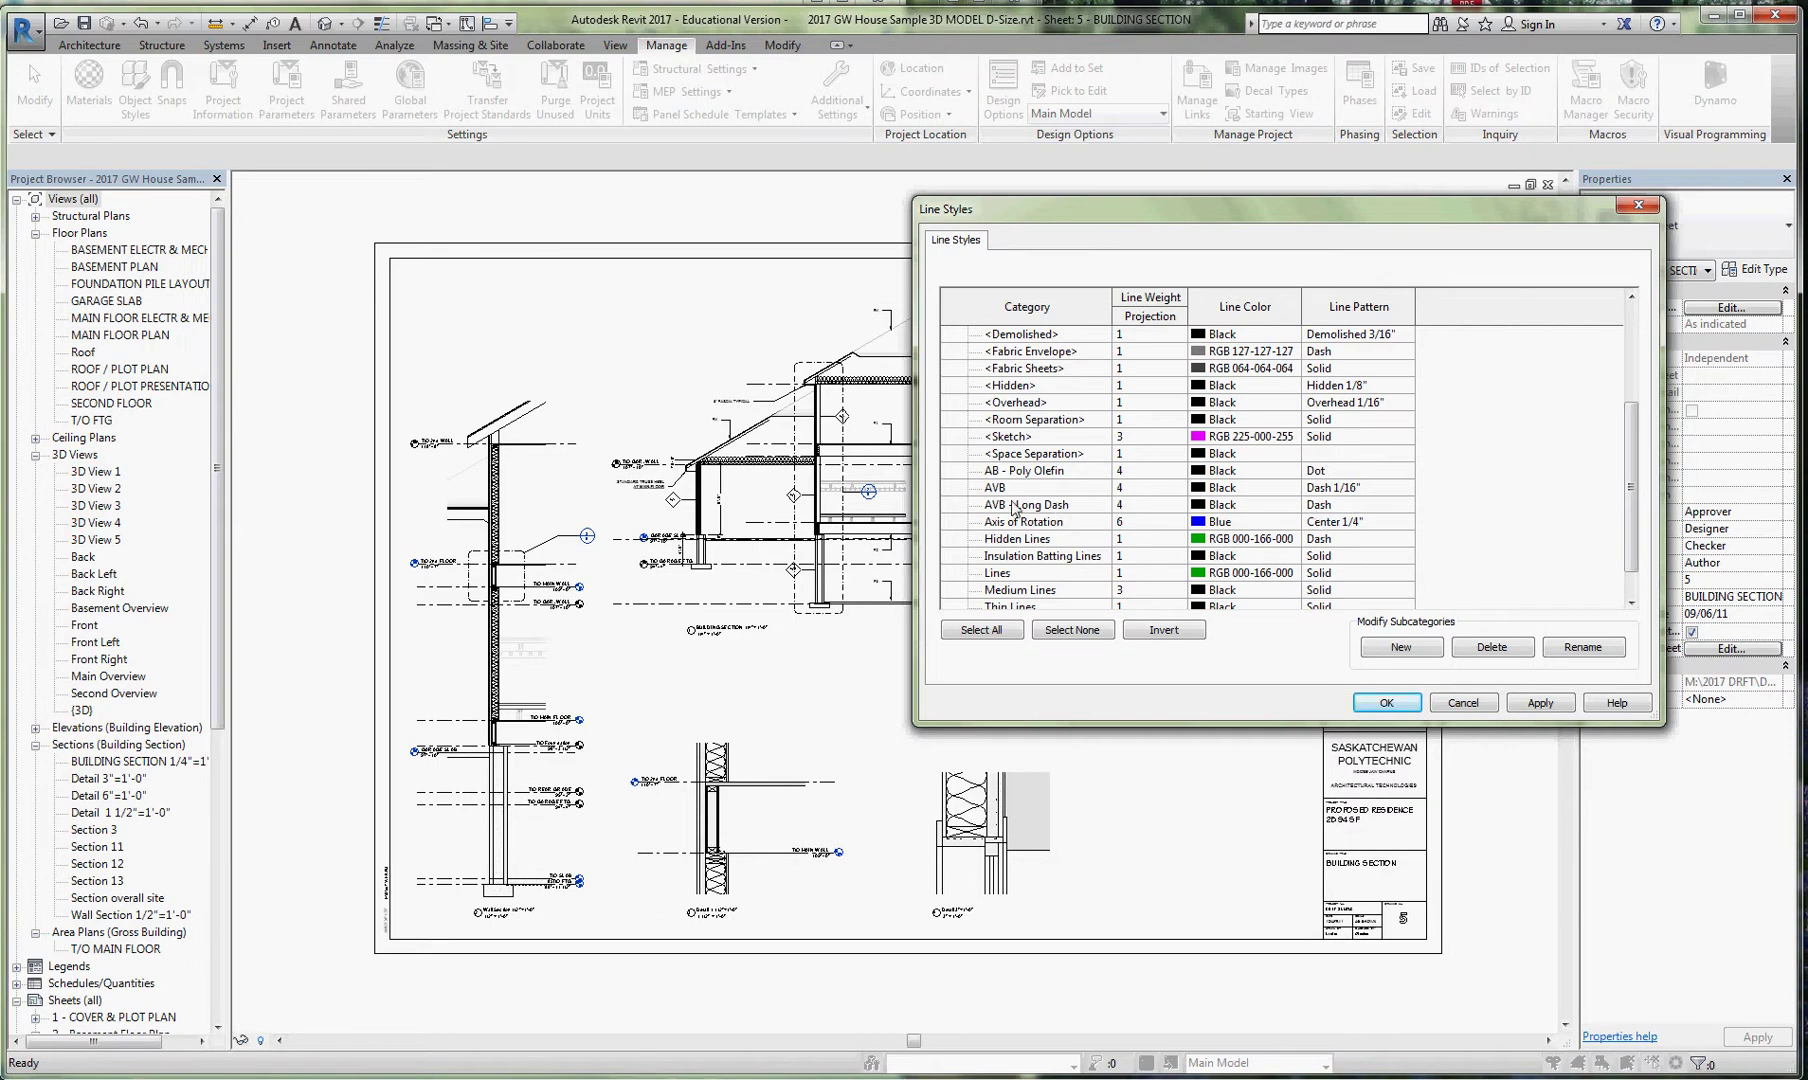
click(1340, 508)
click(1405, 507)
click(1405, 507)
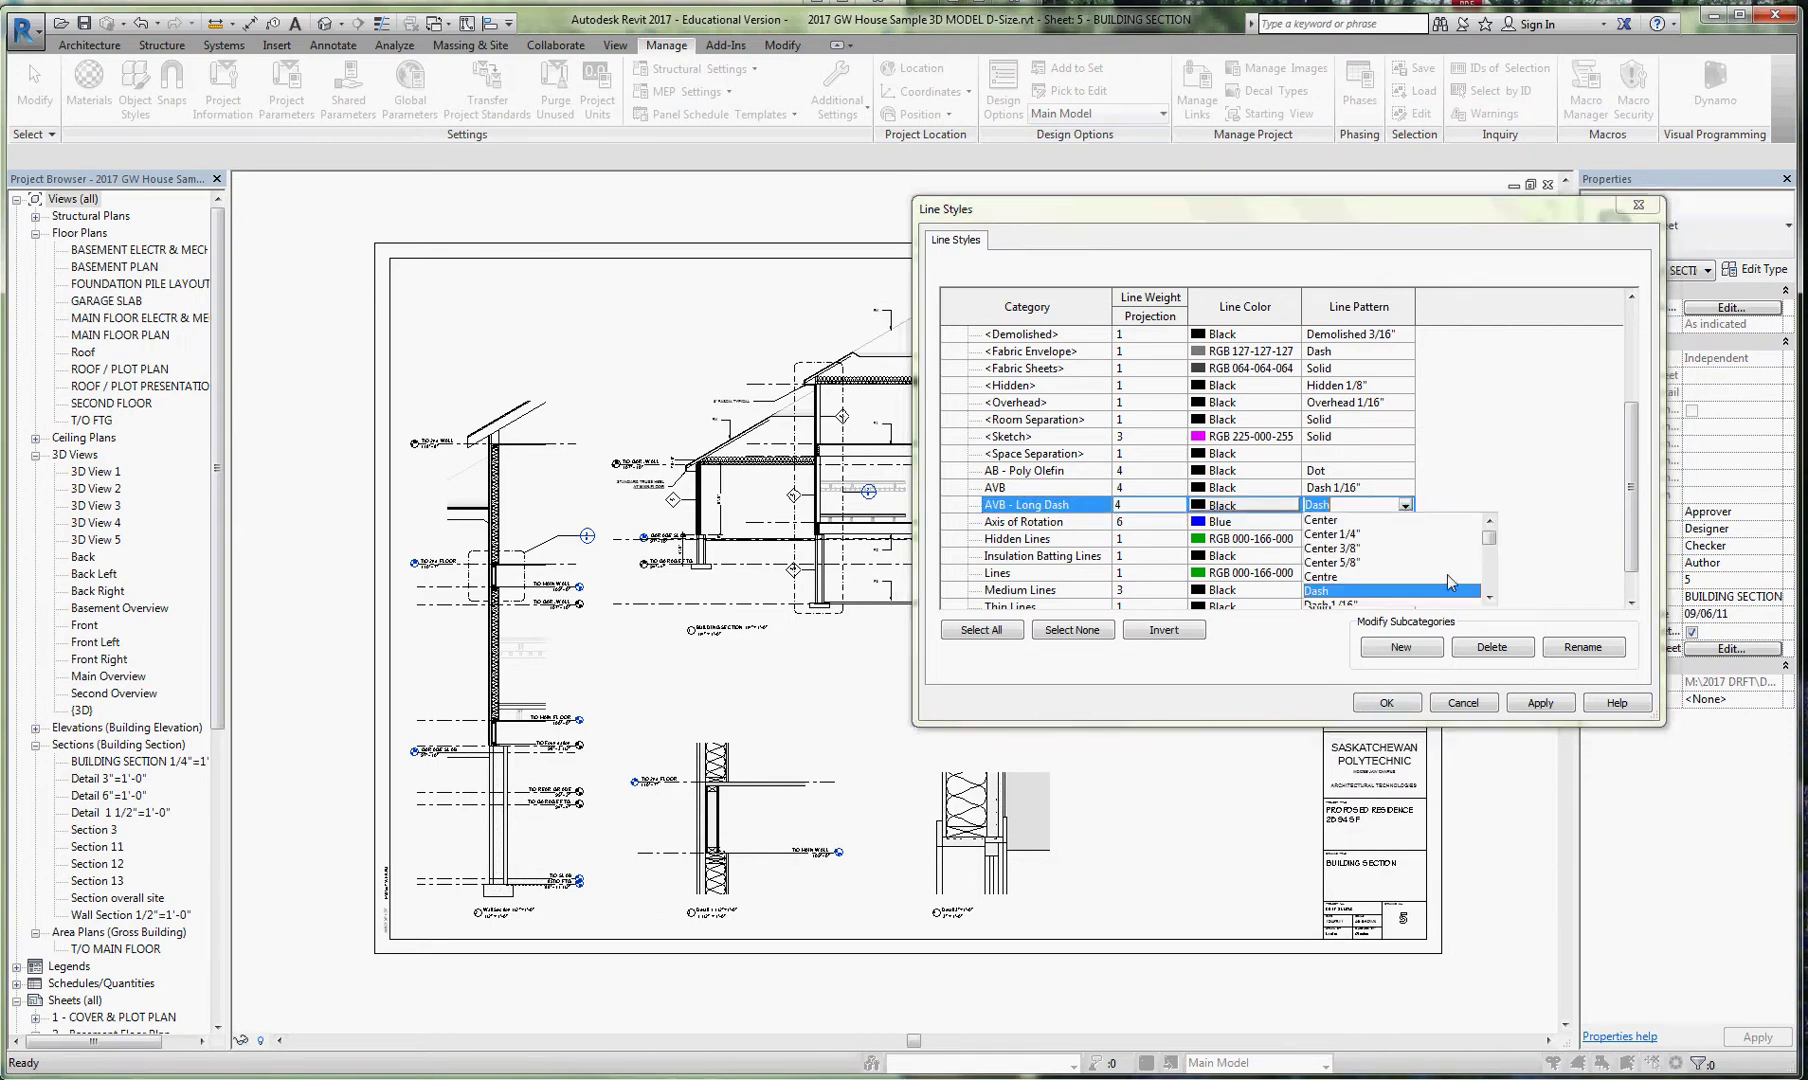
click(1490, 597)
click(1490, 597)
click(1490, 597)
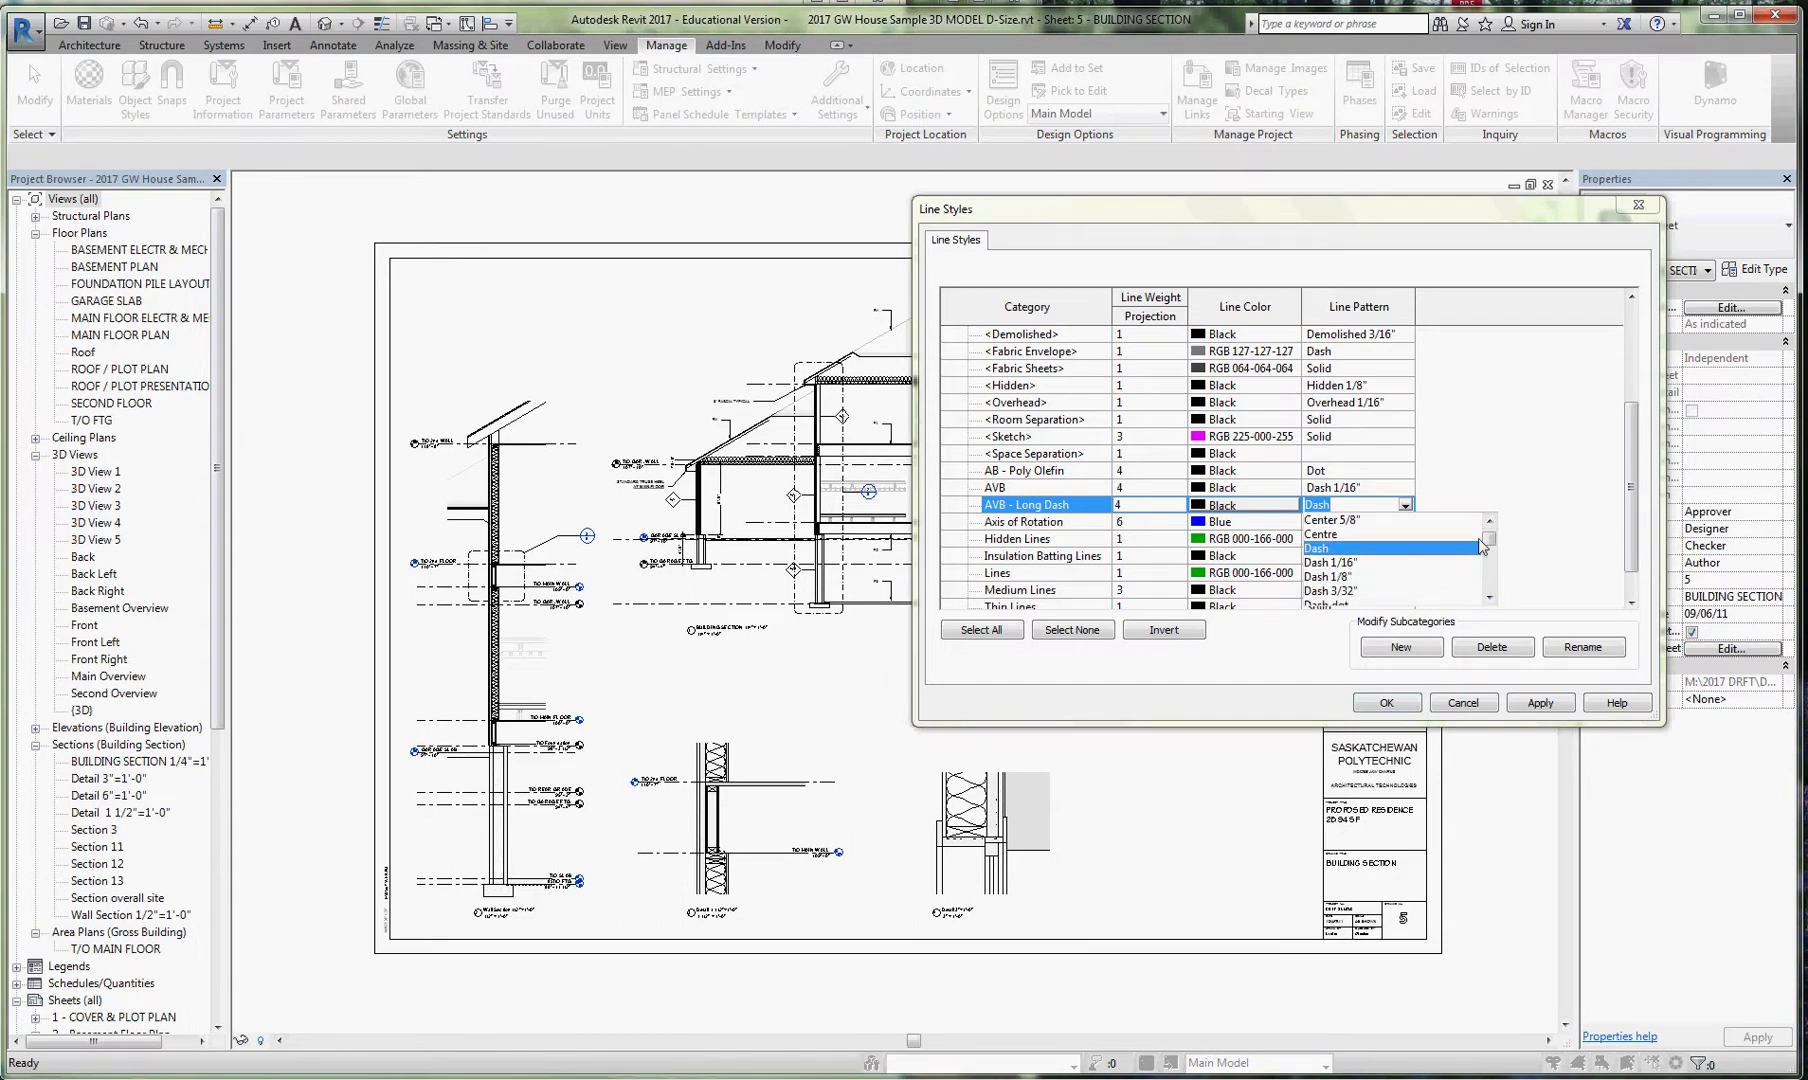
click(1486, 466)
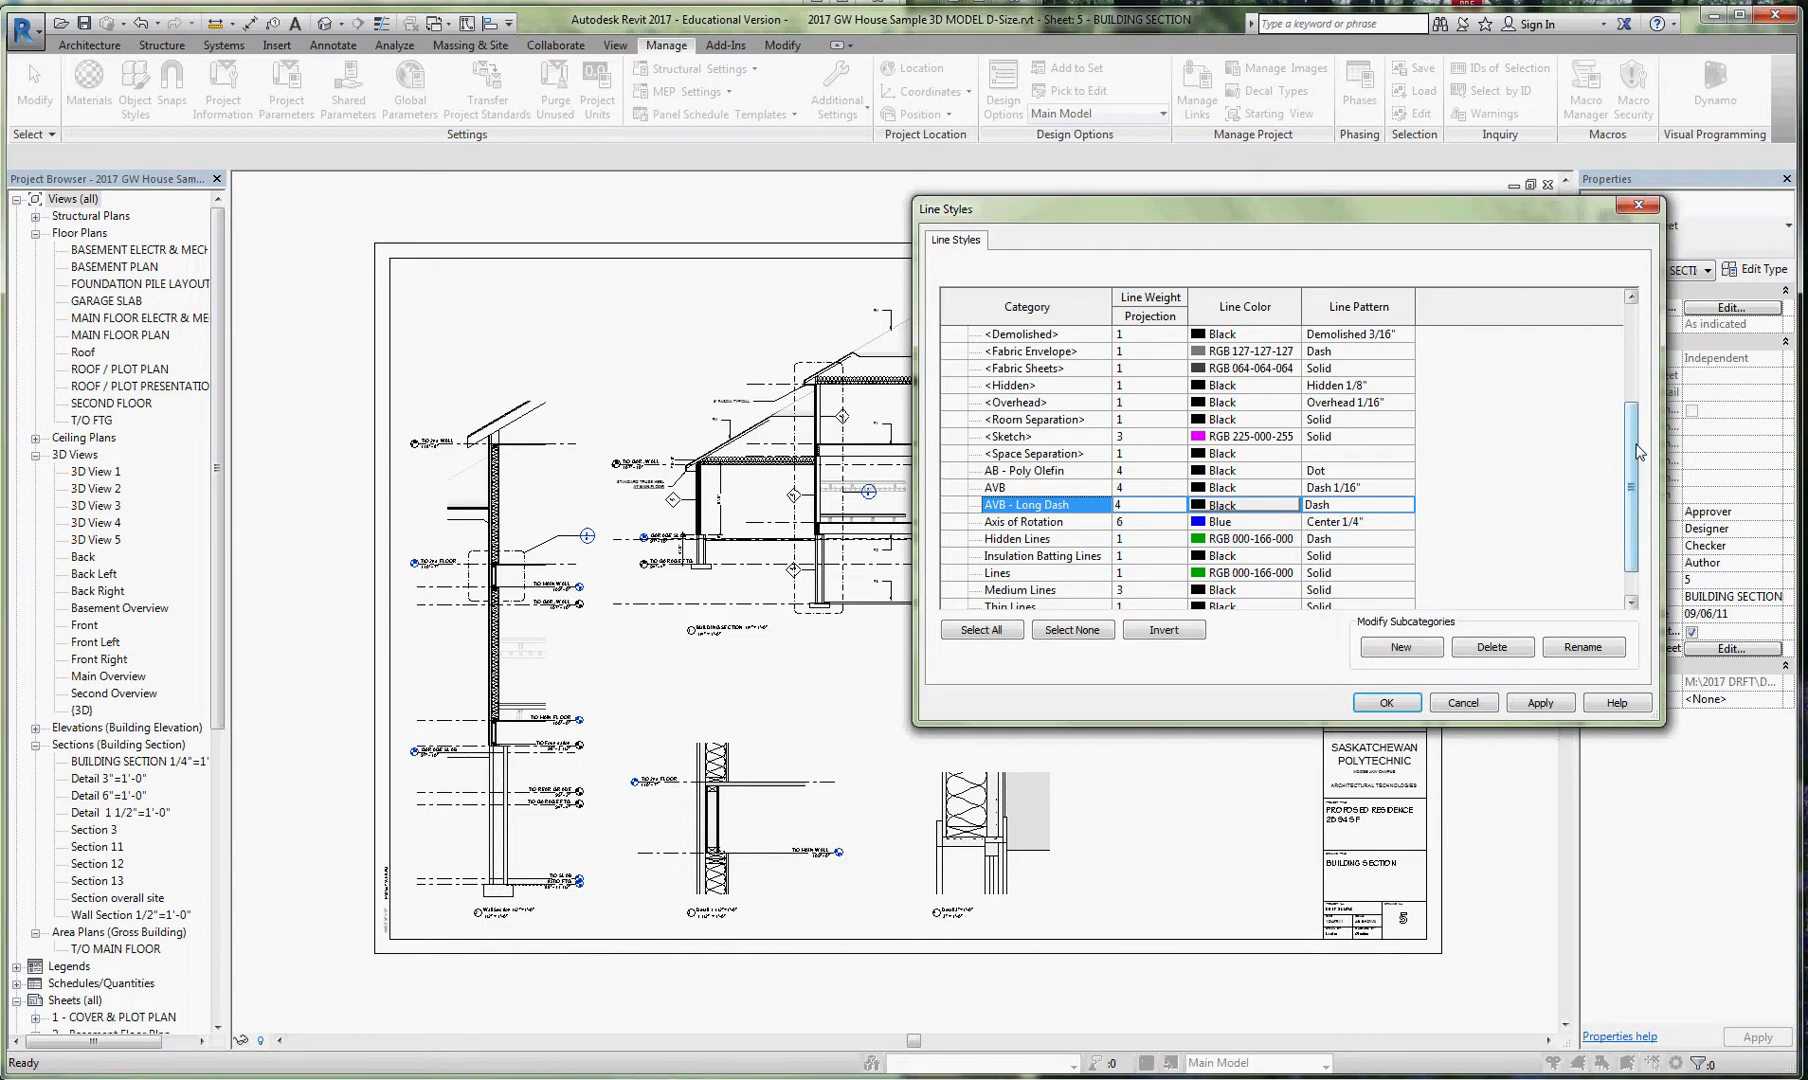
drag(1629, 455, 1629, 332)
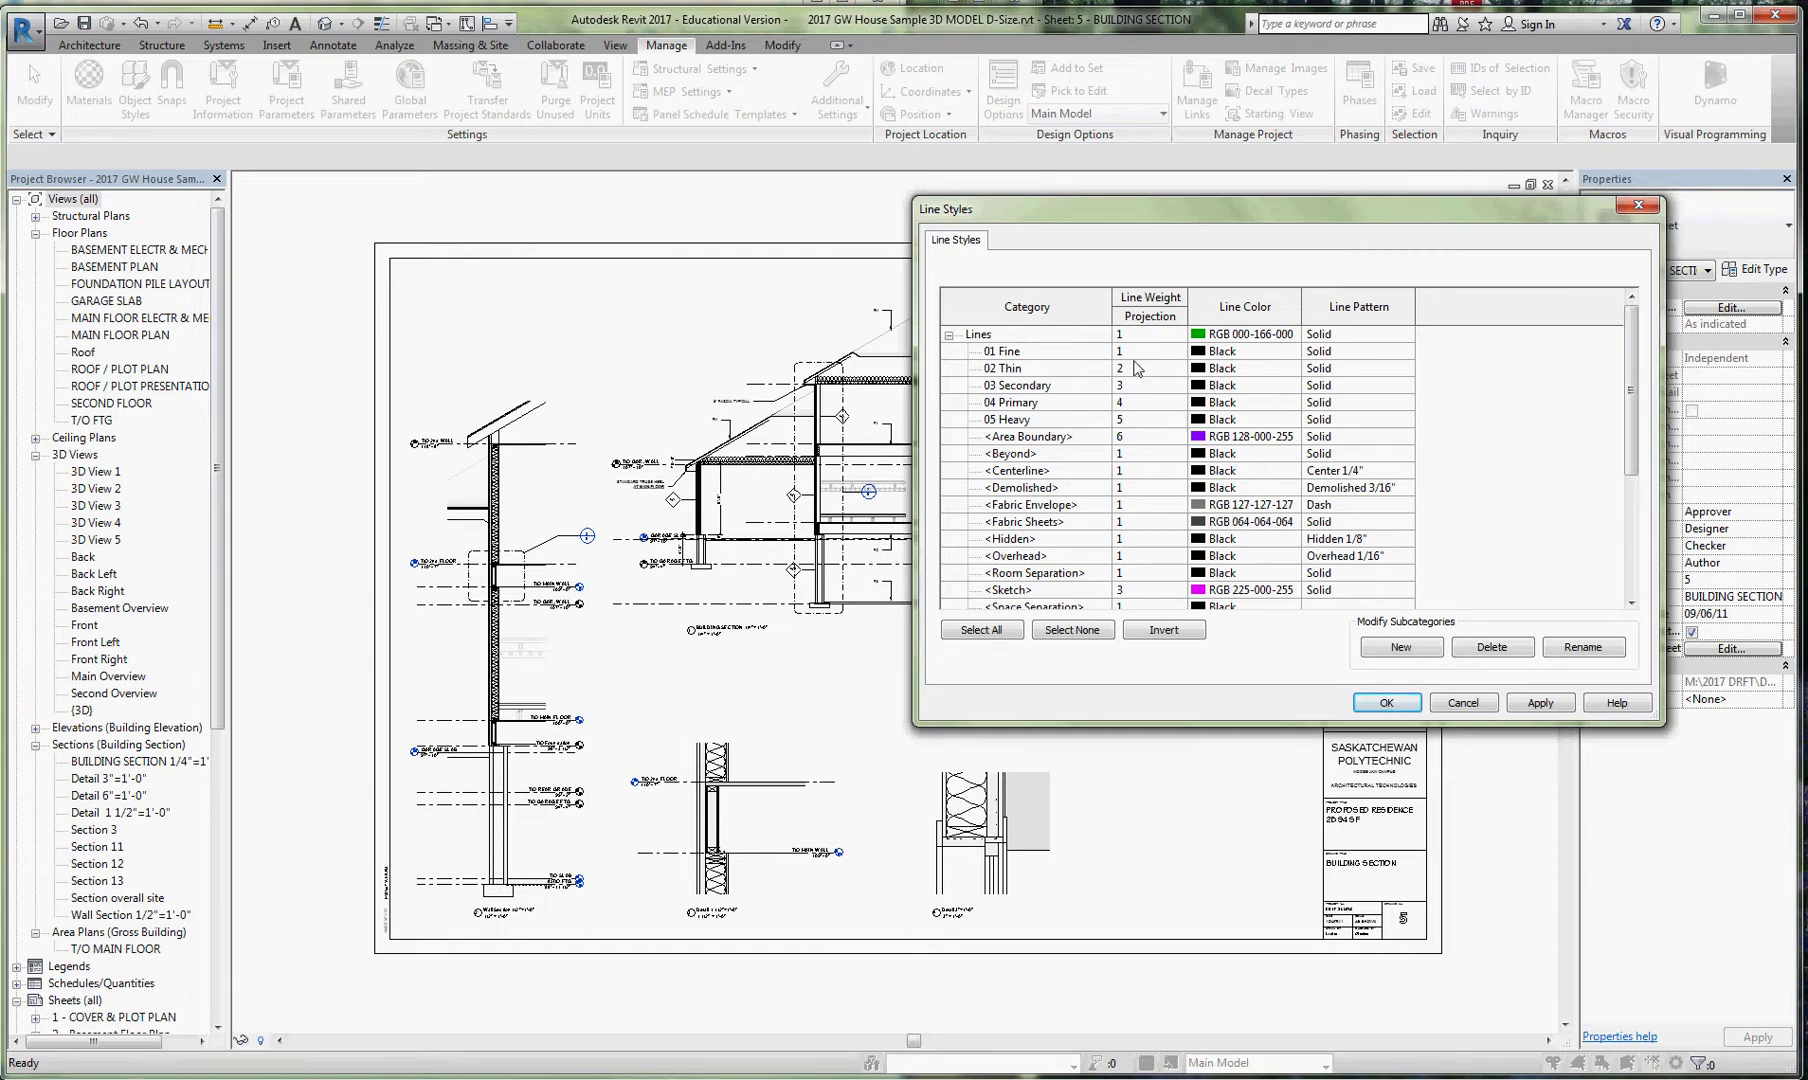
click(1385, 701)
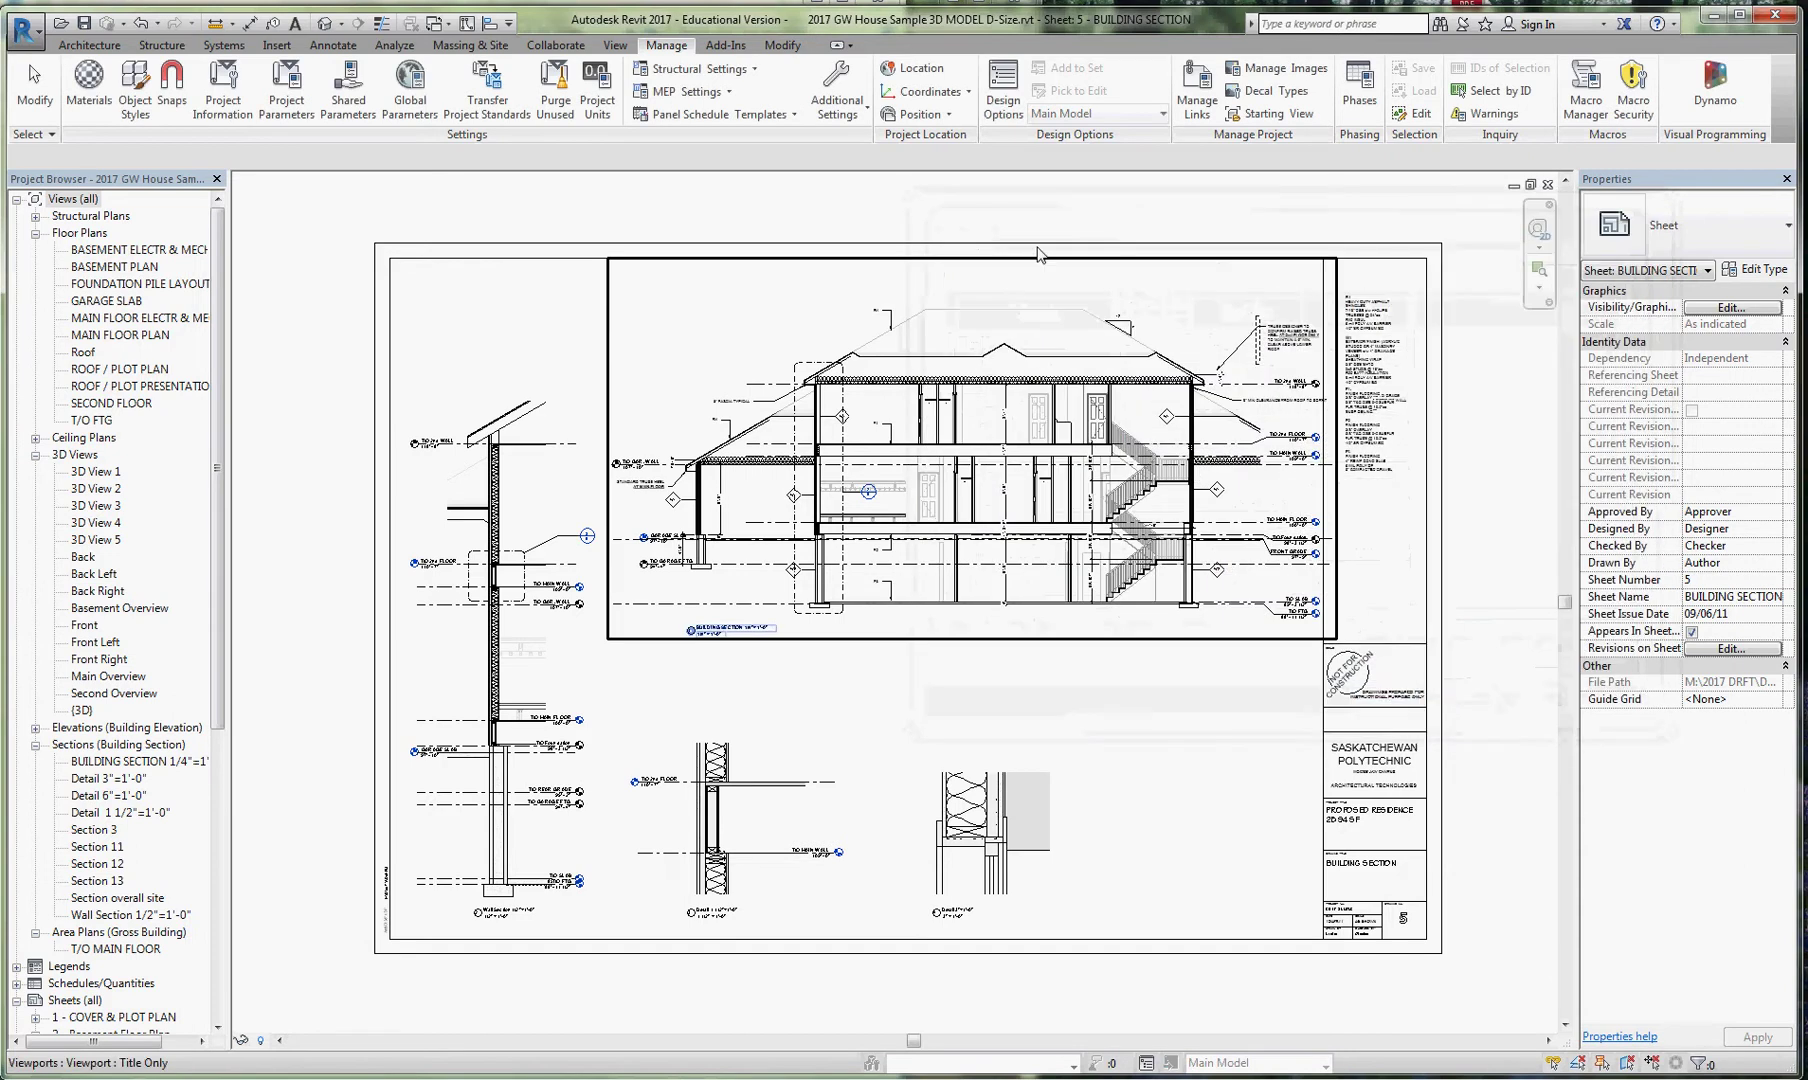
Add a 1 1/2" = 1'-0" view scale to the model line weights in the Line Weights settings.
click(848, 100)
click(864, 340)
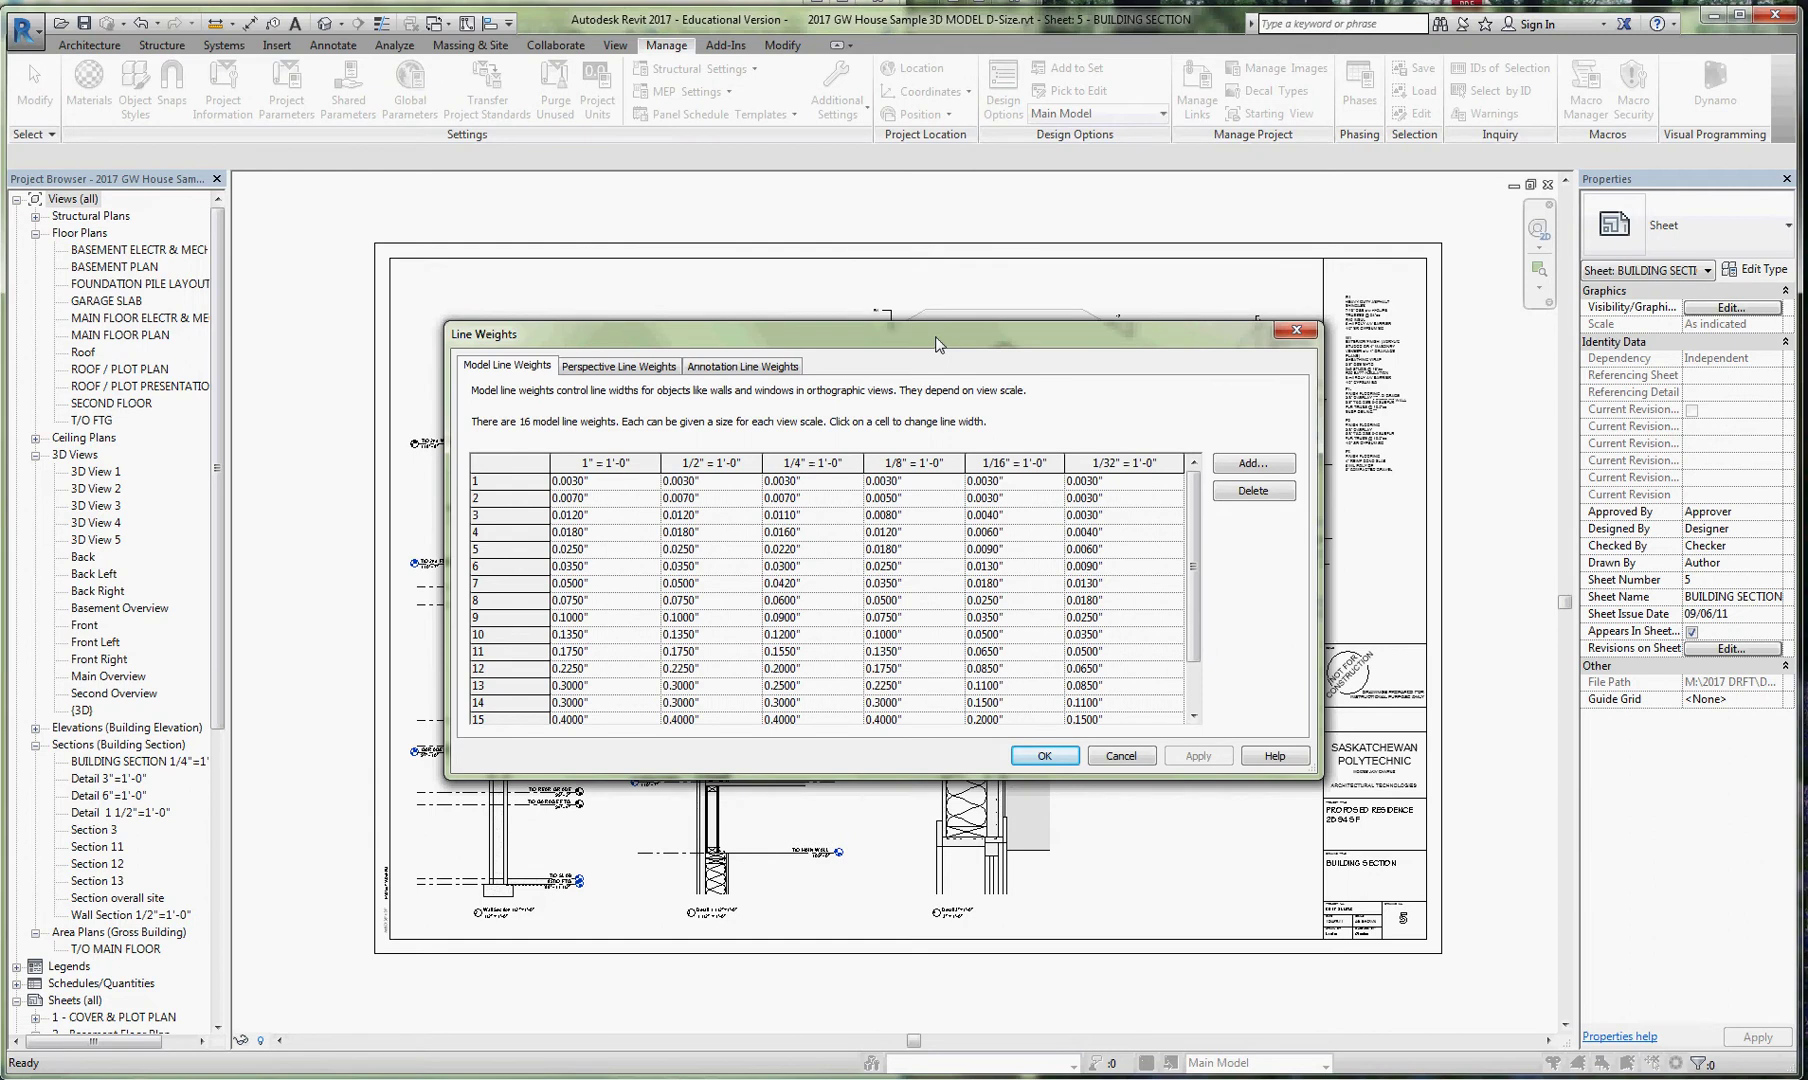
drag(936, 345, 1062, 306)
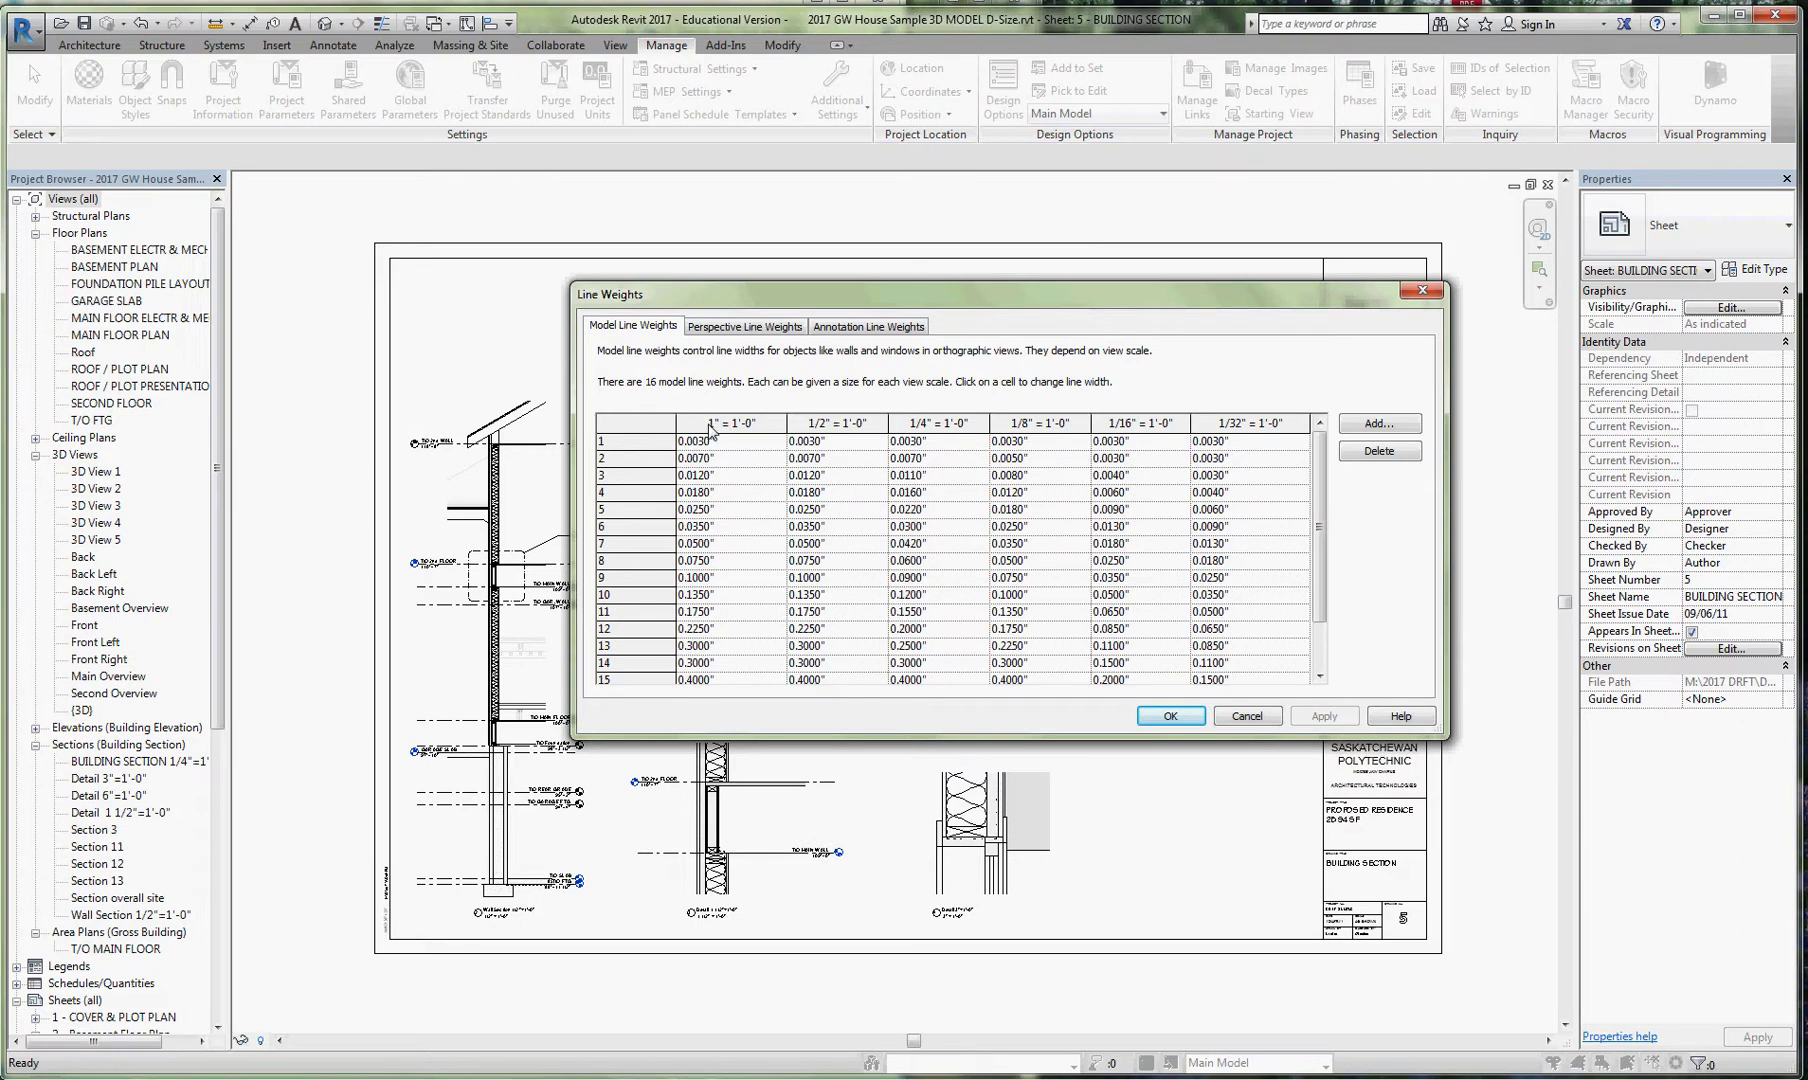
click(1379, 423)
click(1098, 503)
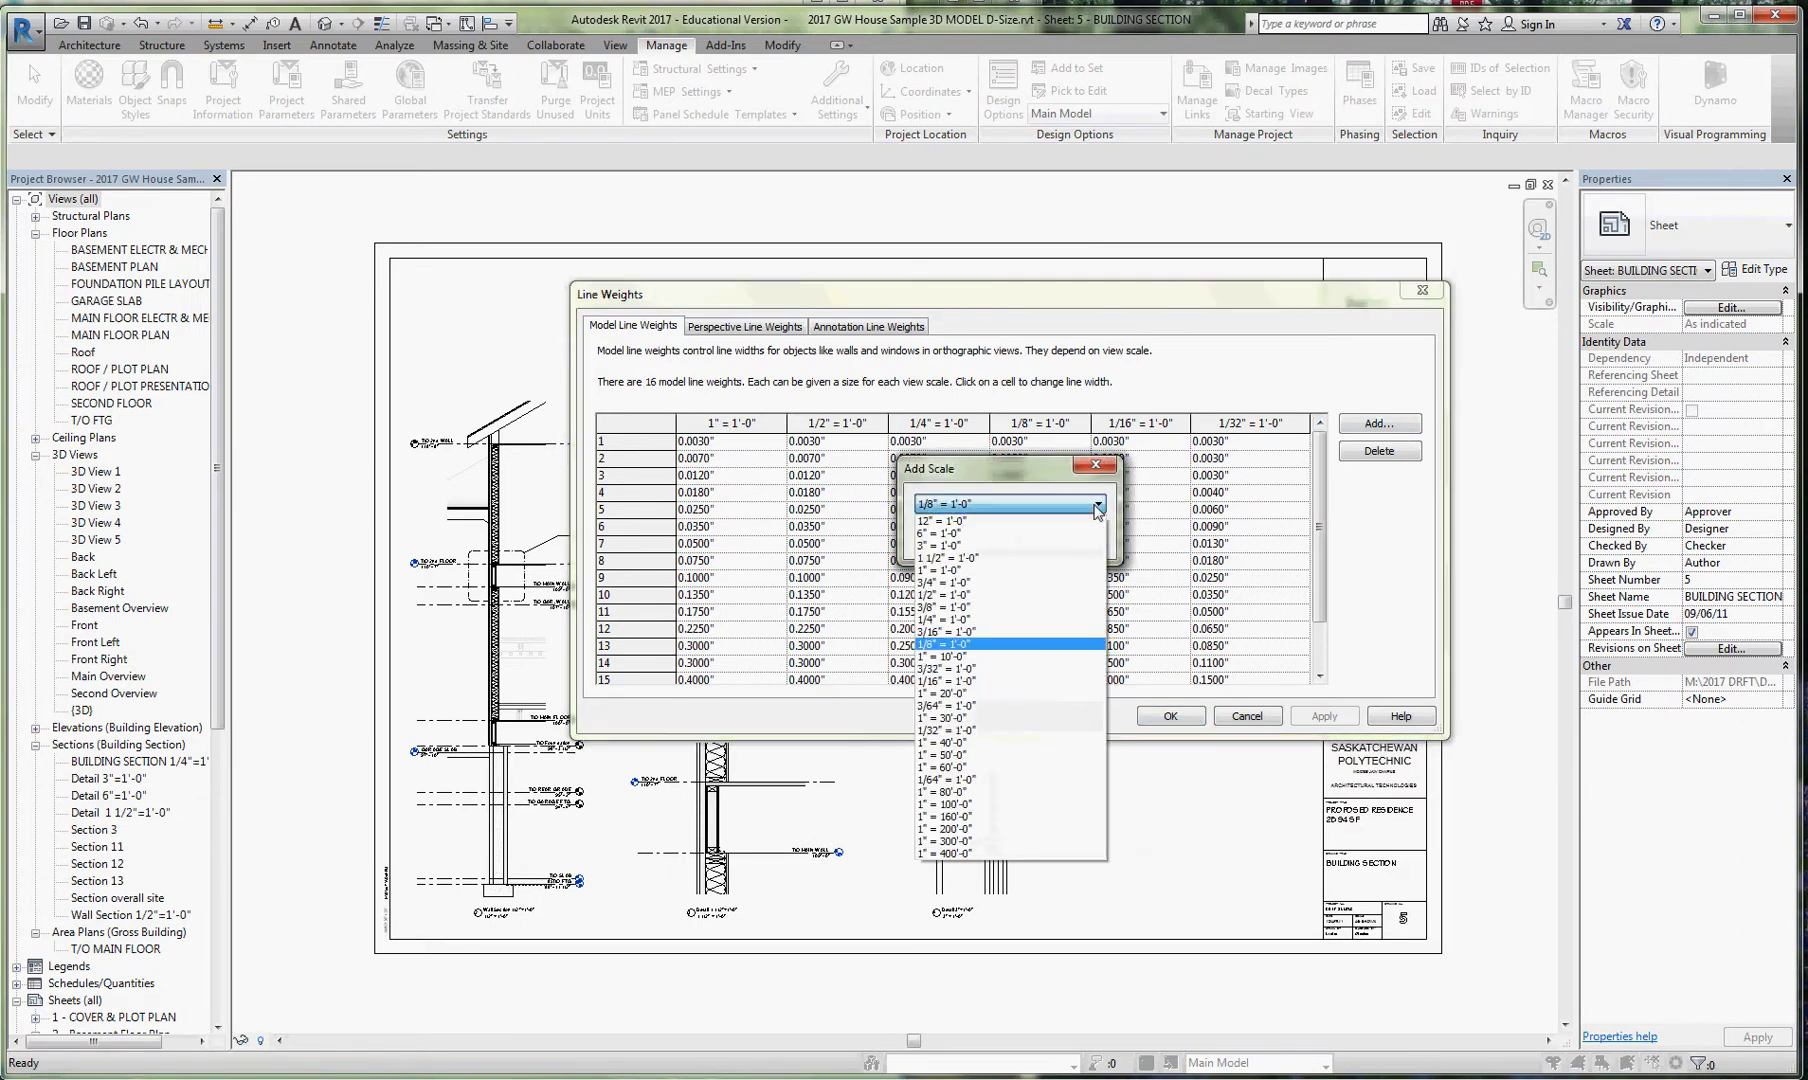
click(960, 558)
click(940, 538)
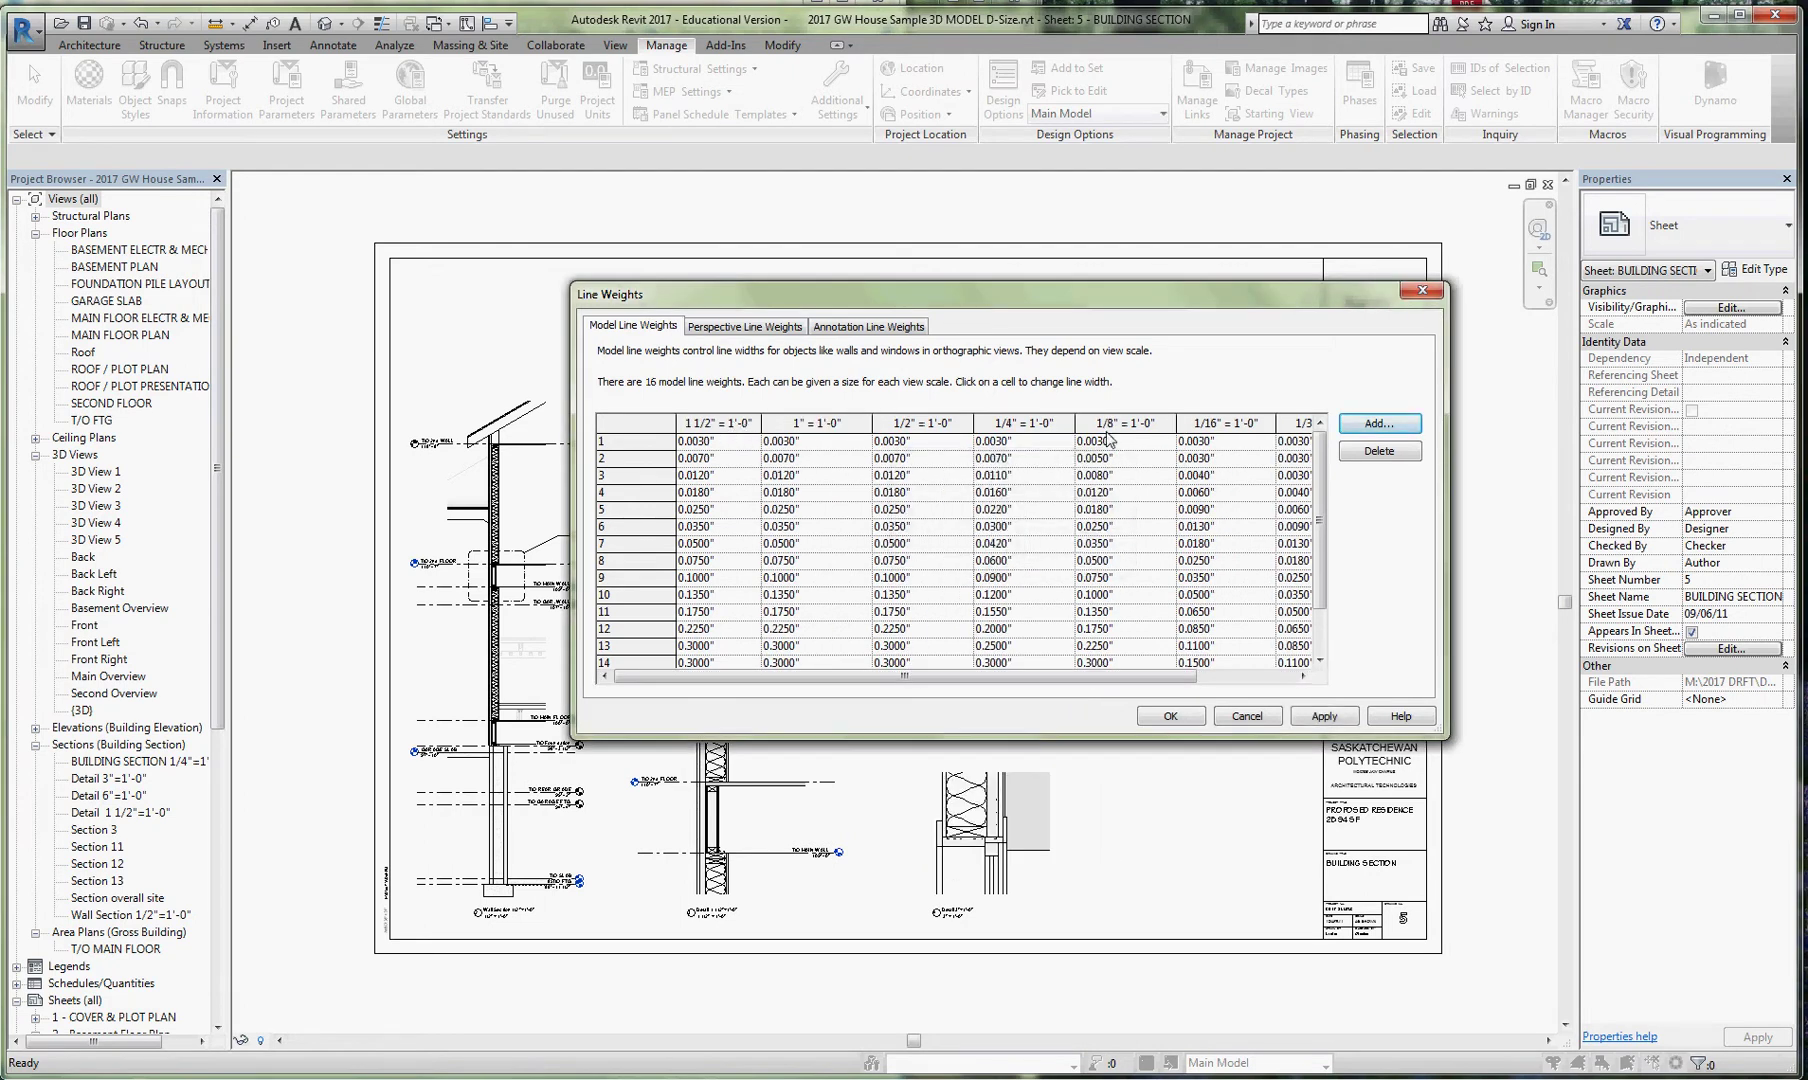
Add a 3" = 1'-0" view scale to the model line weights.
click(1370, 426)
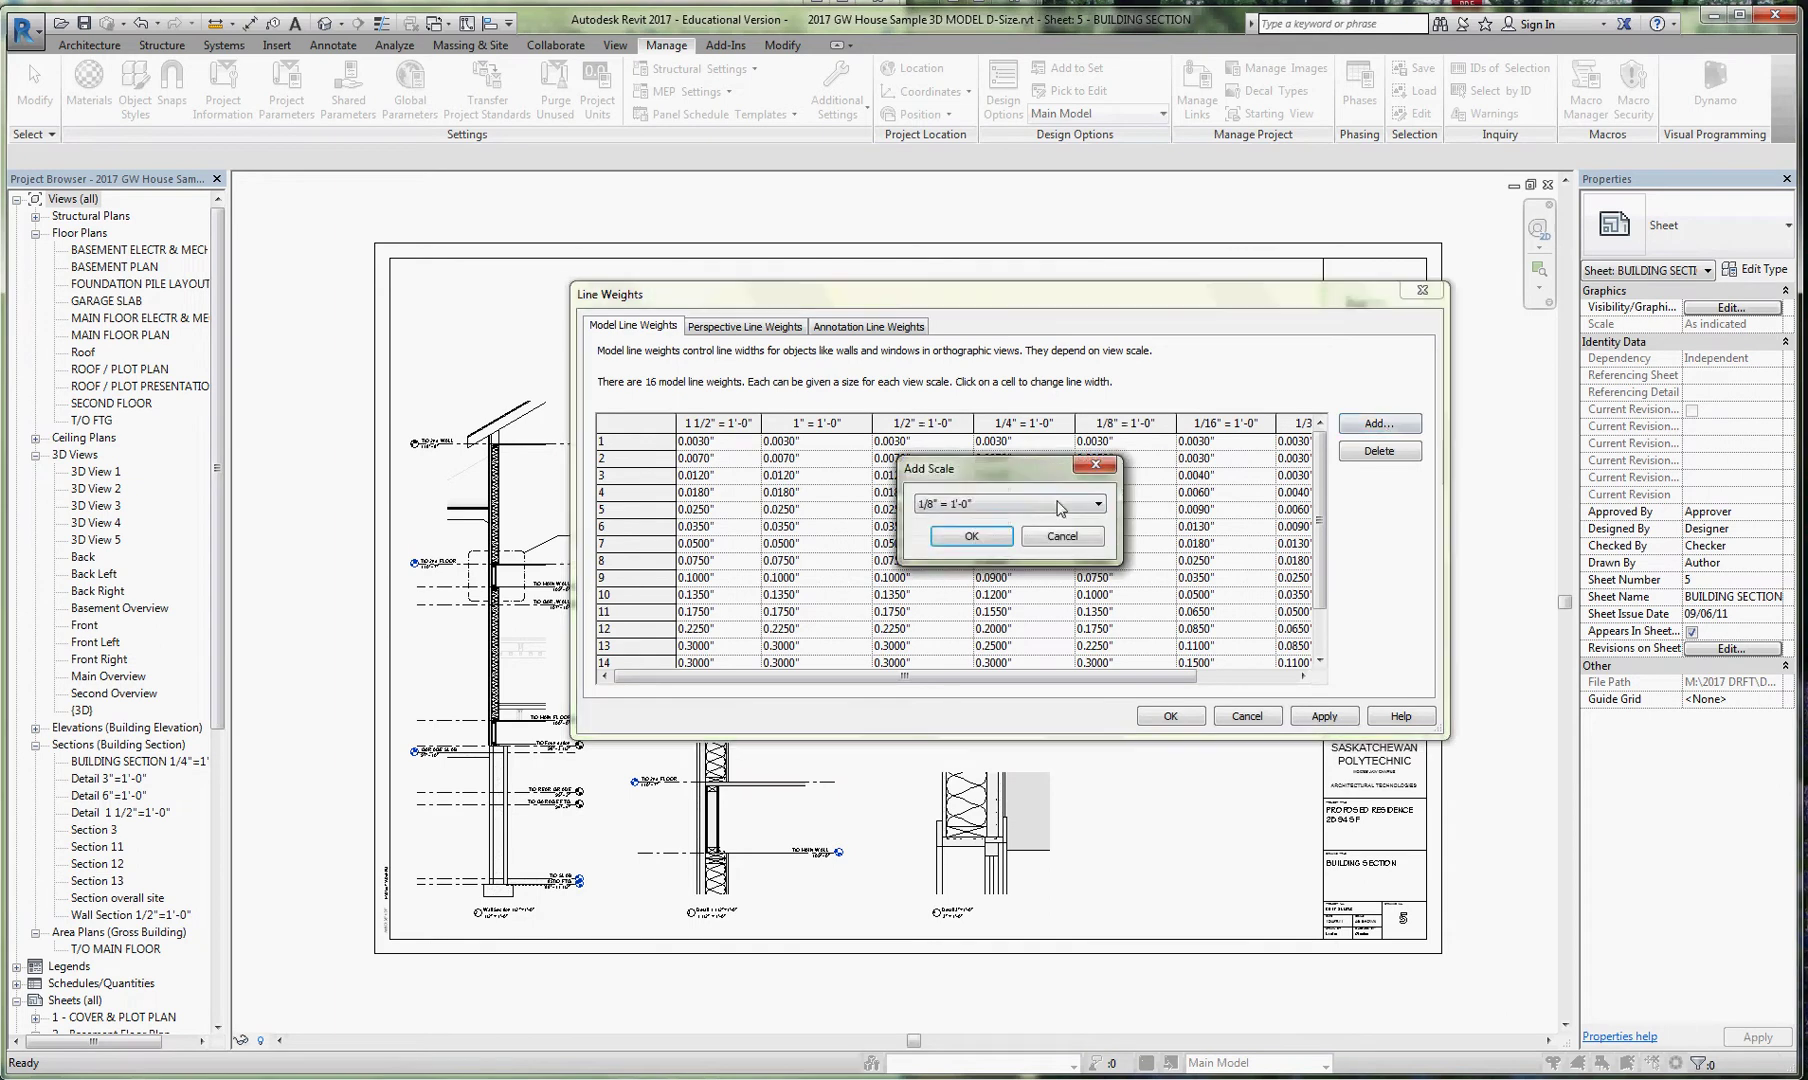
click(1058, 512)
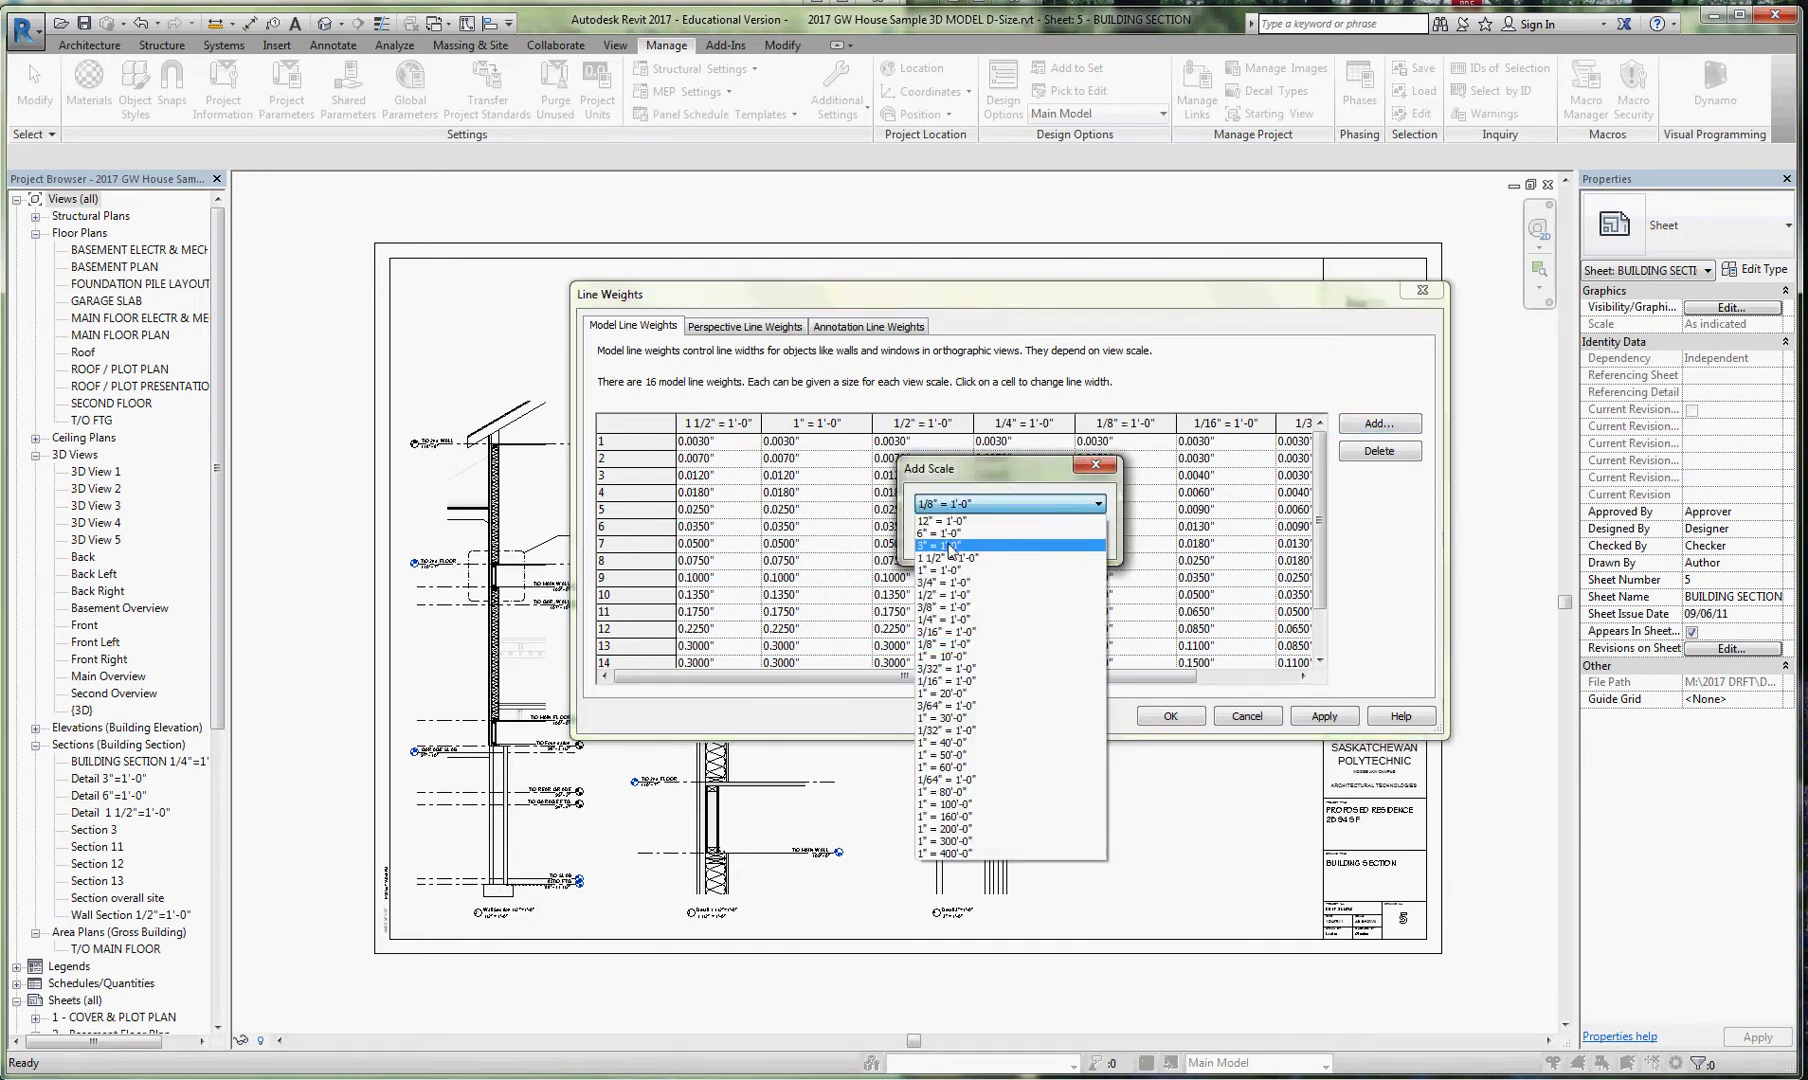
click(951, 546)
click(971, 537)
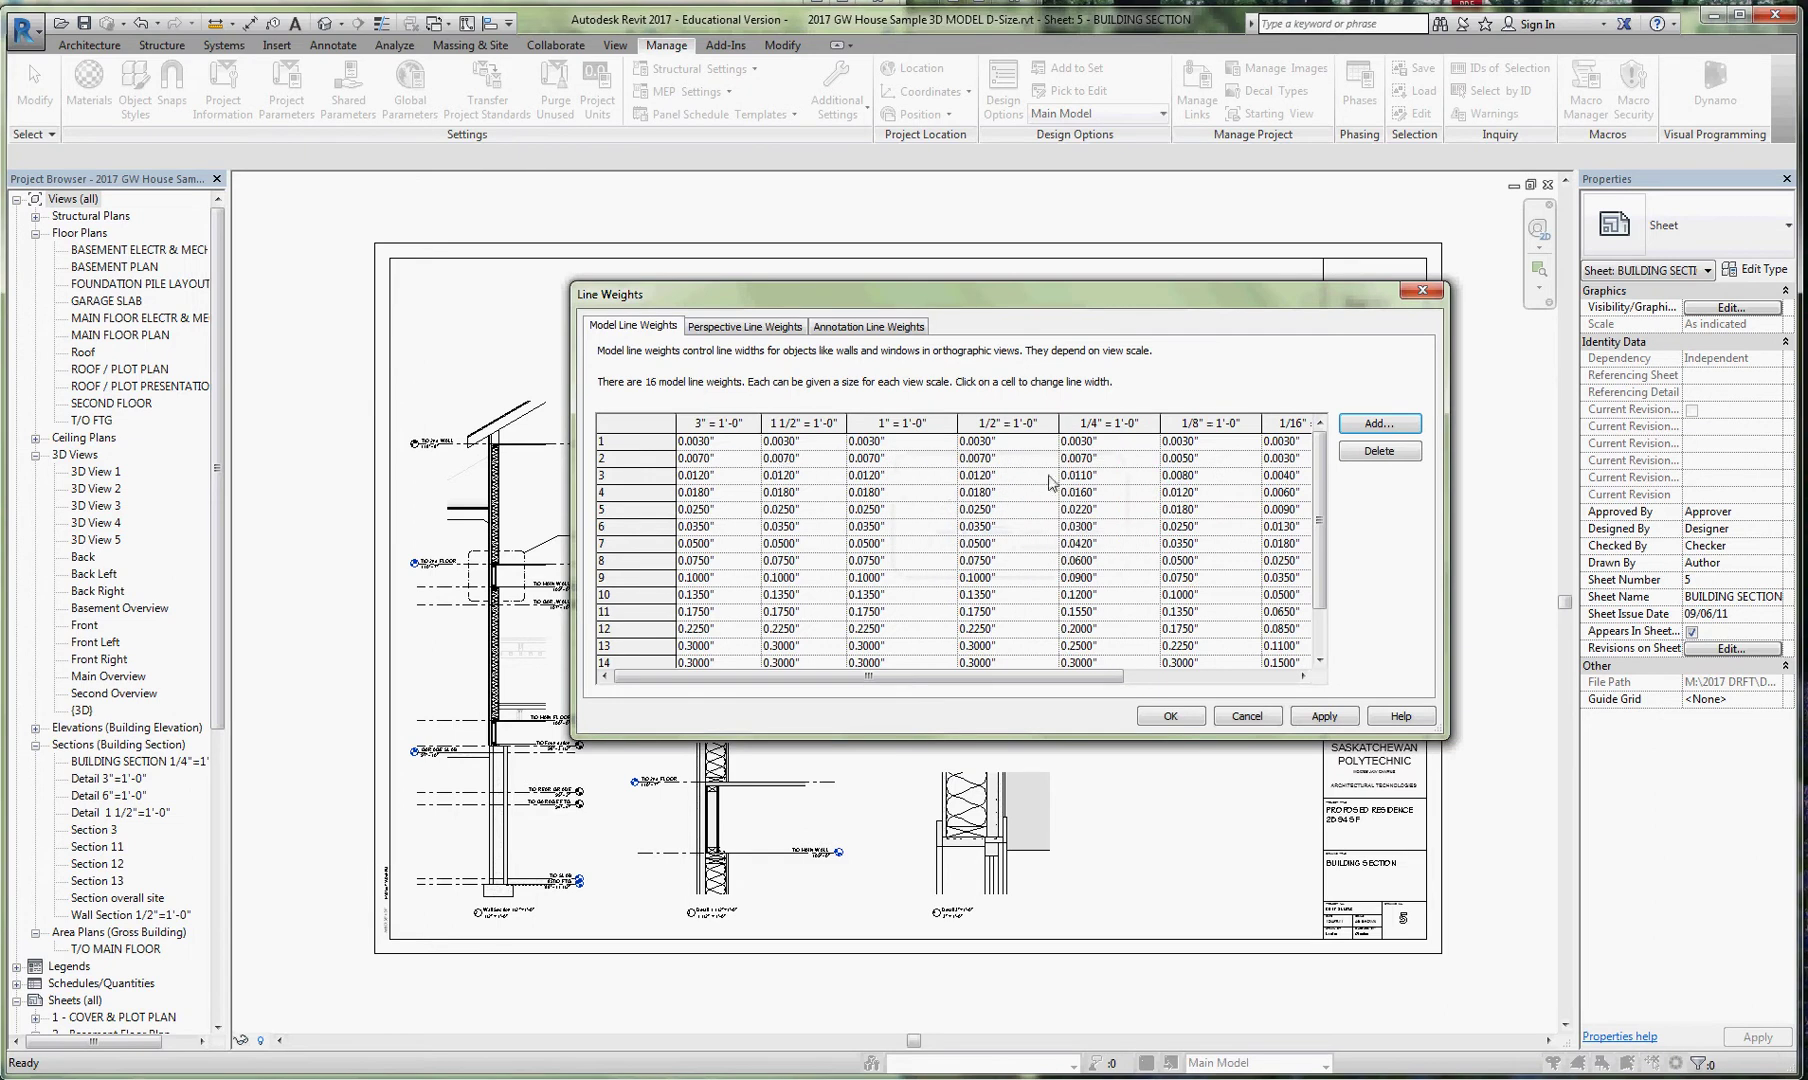
Delete the 1" = 1'-0" scale from the model line weights and accept the changes.
click(908, 426)
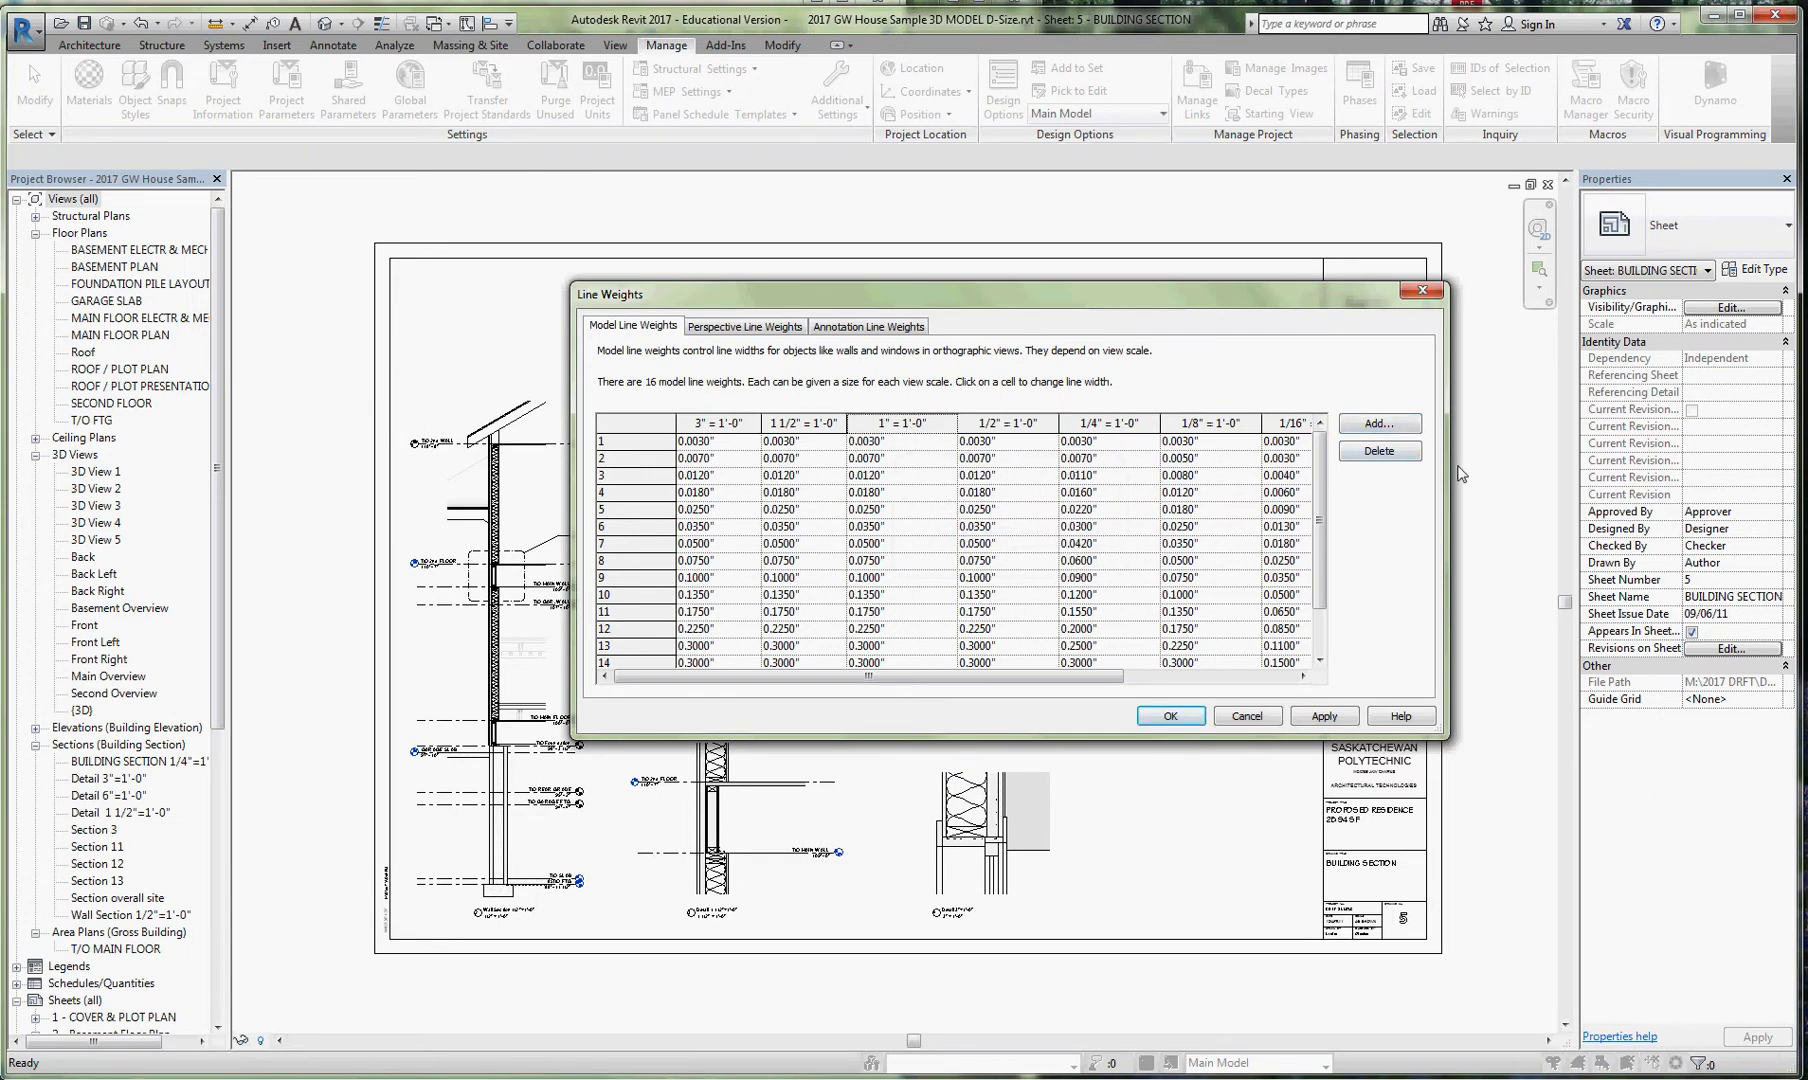
click(1379, 451)
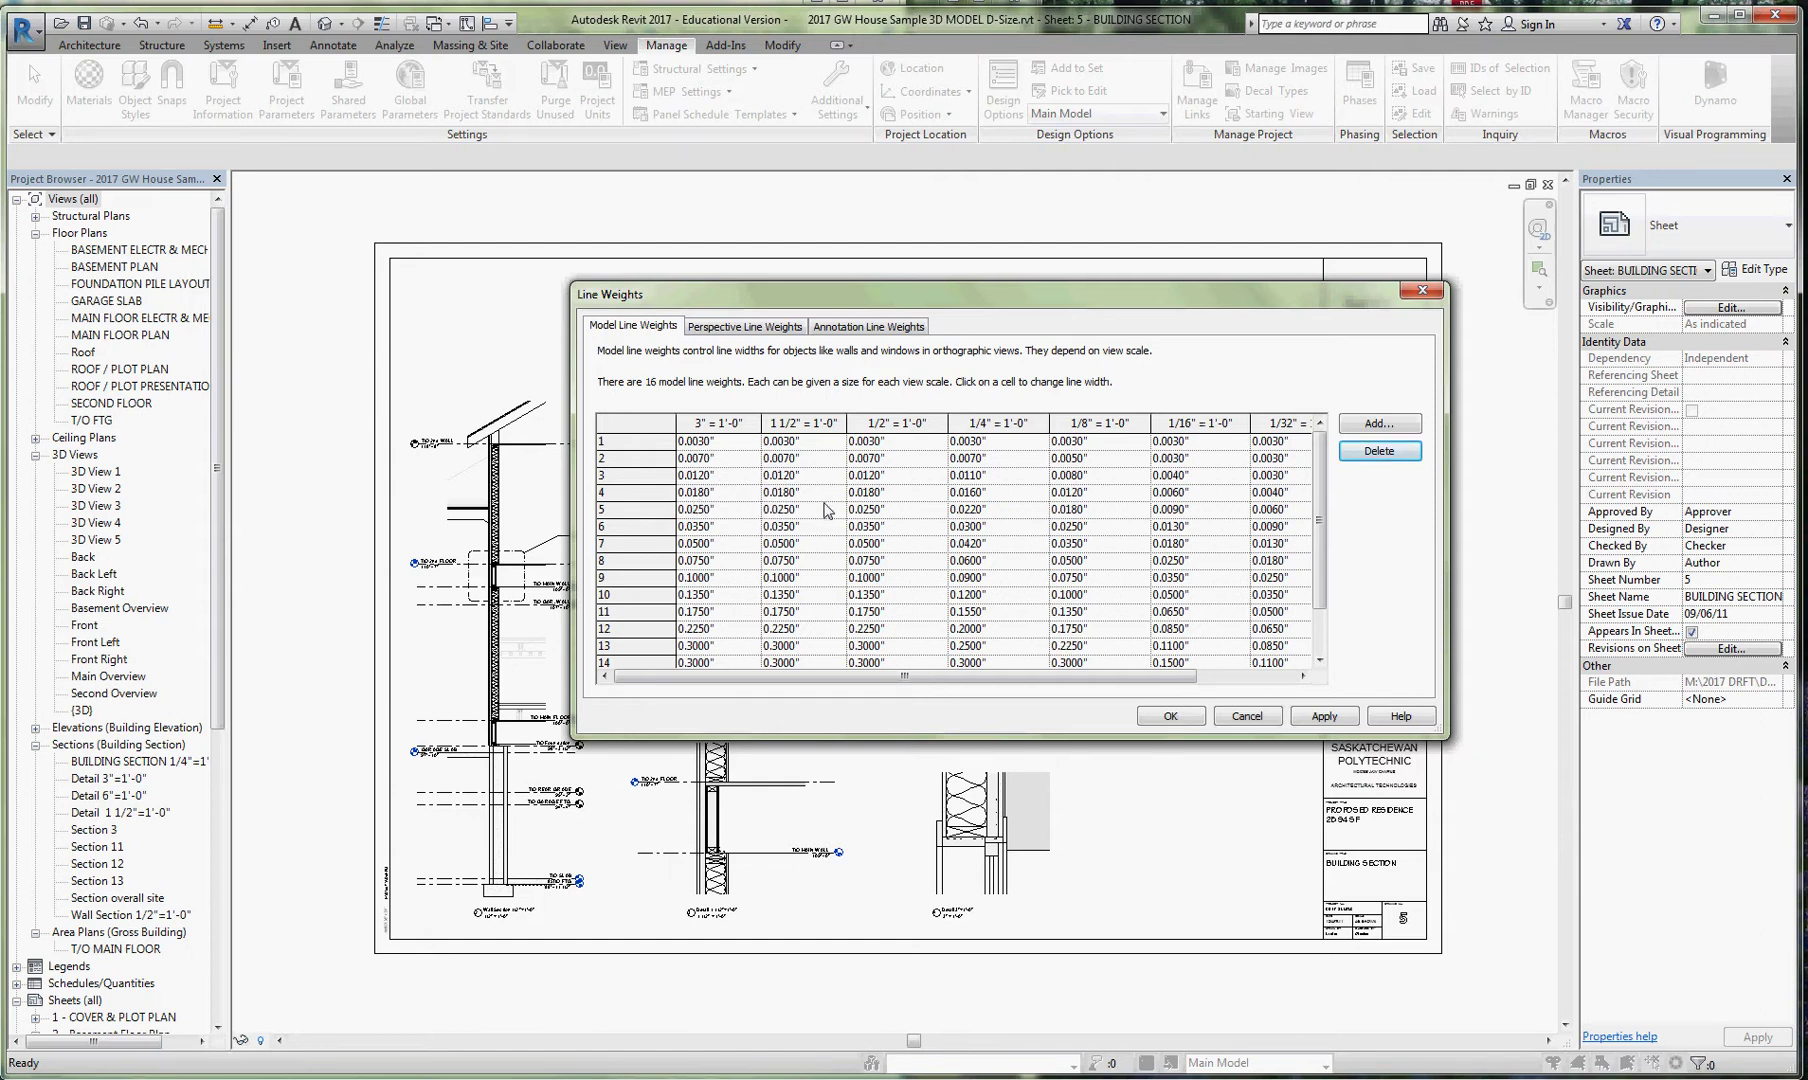
click(1168, 716)
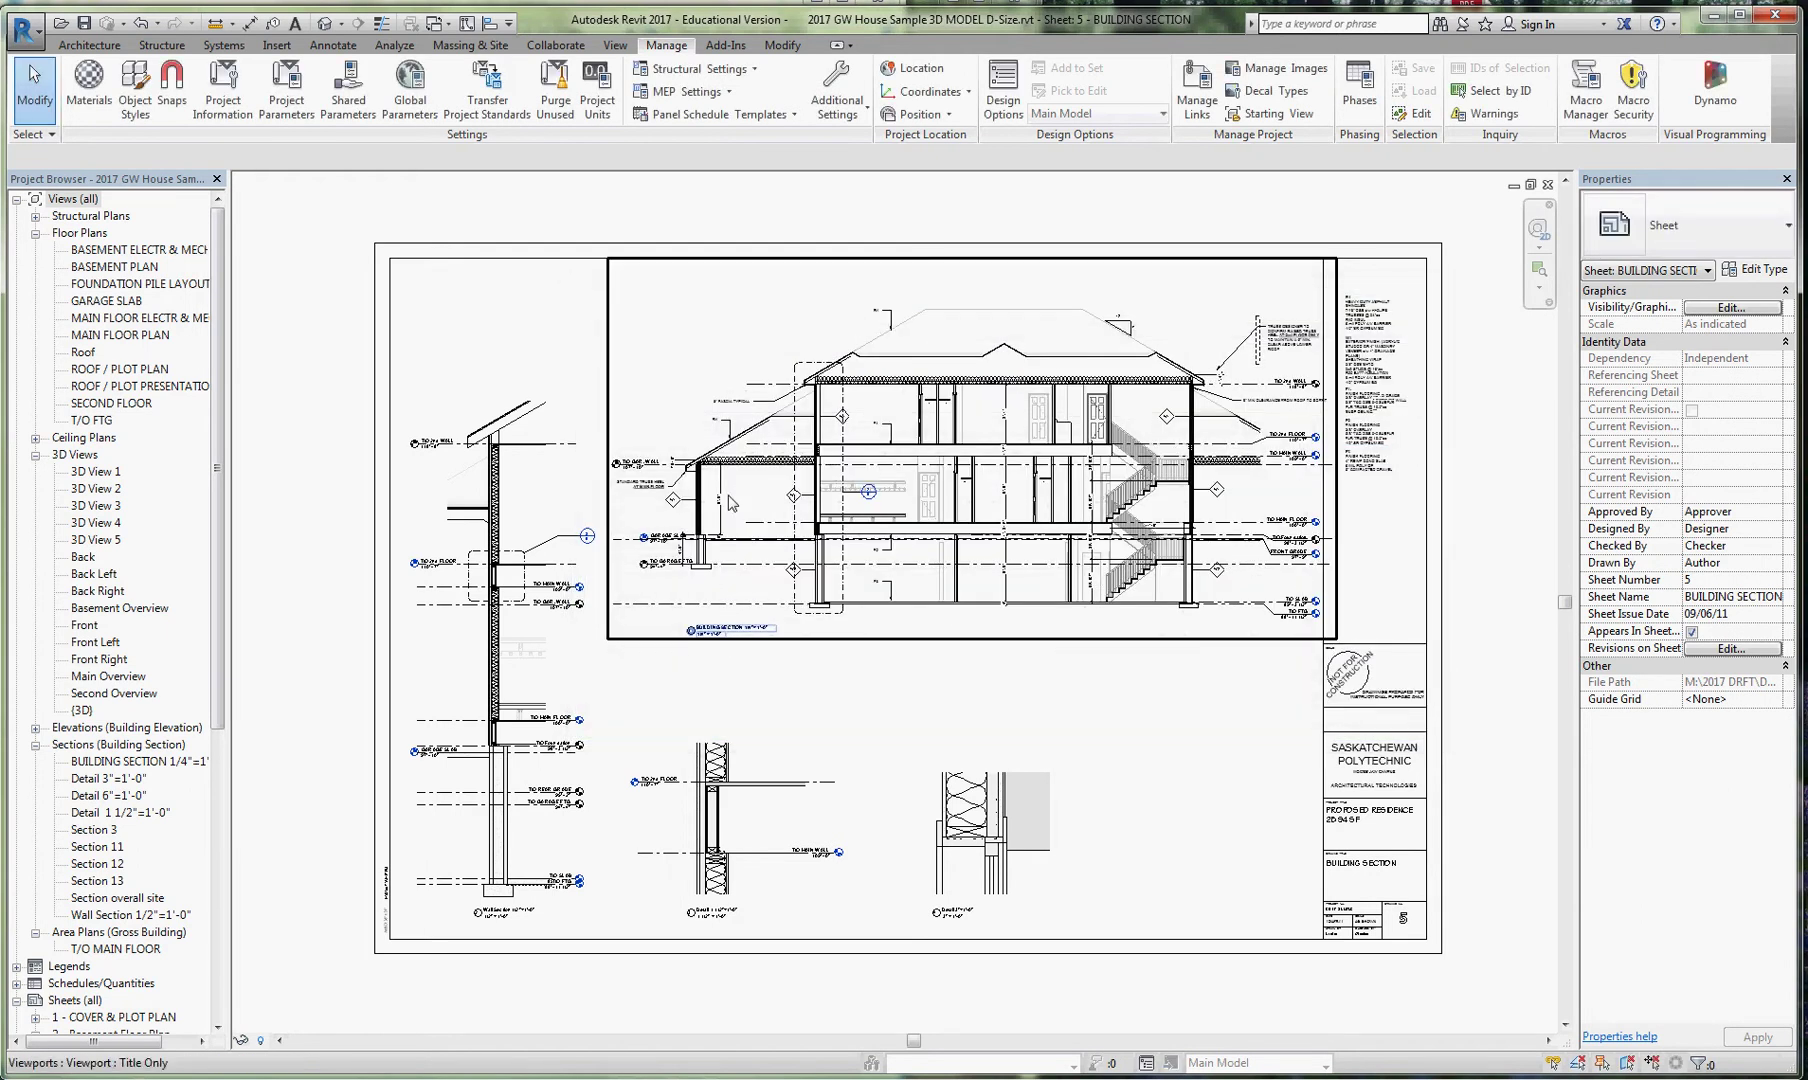
Examine the line thicknesses of the walls and floors in the 1/4" = 1'-0" building section on the sheet.
scroll(725, 503, up, 8)
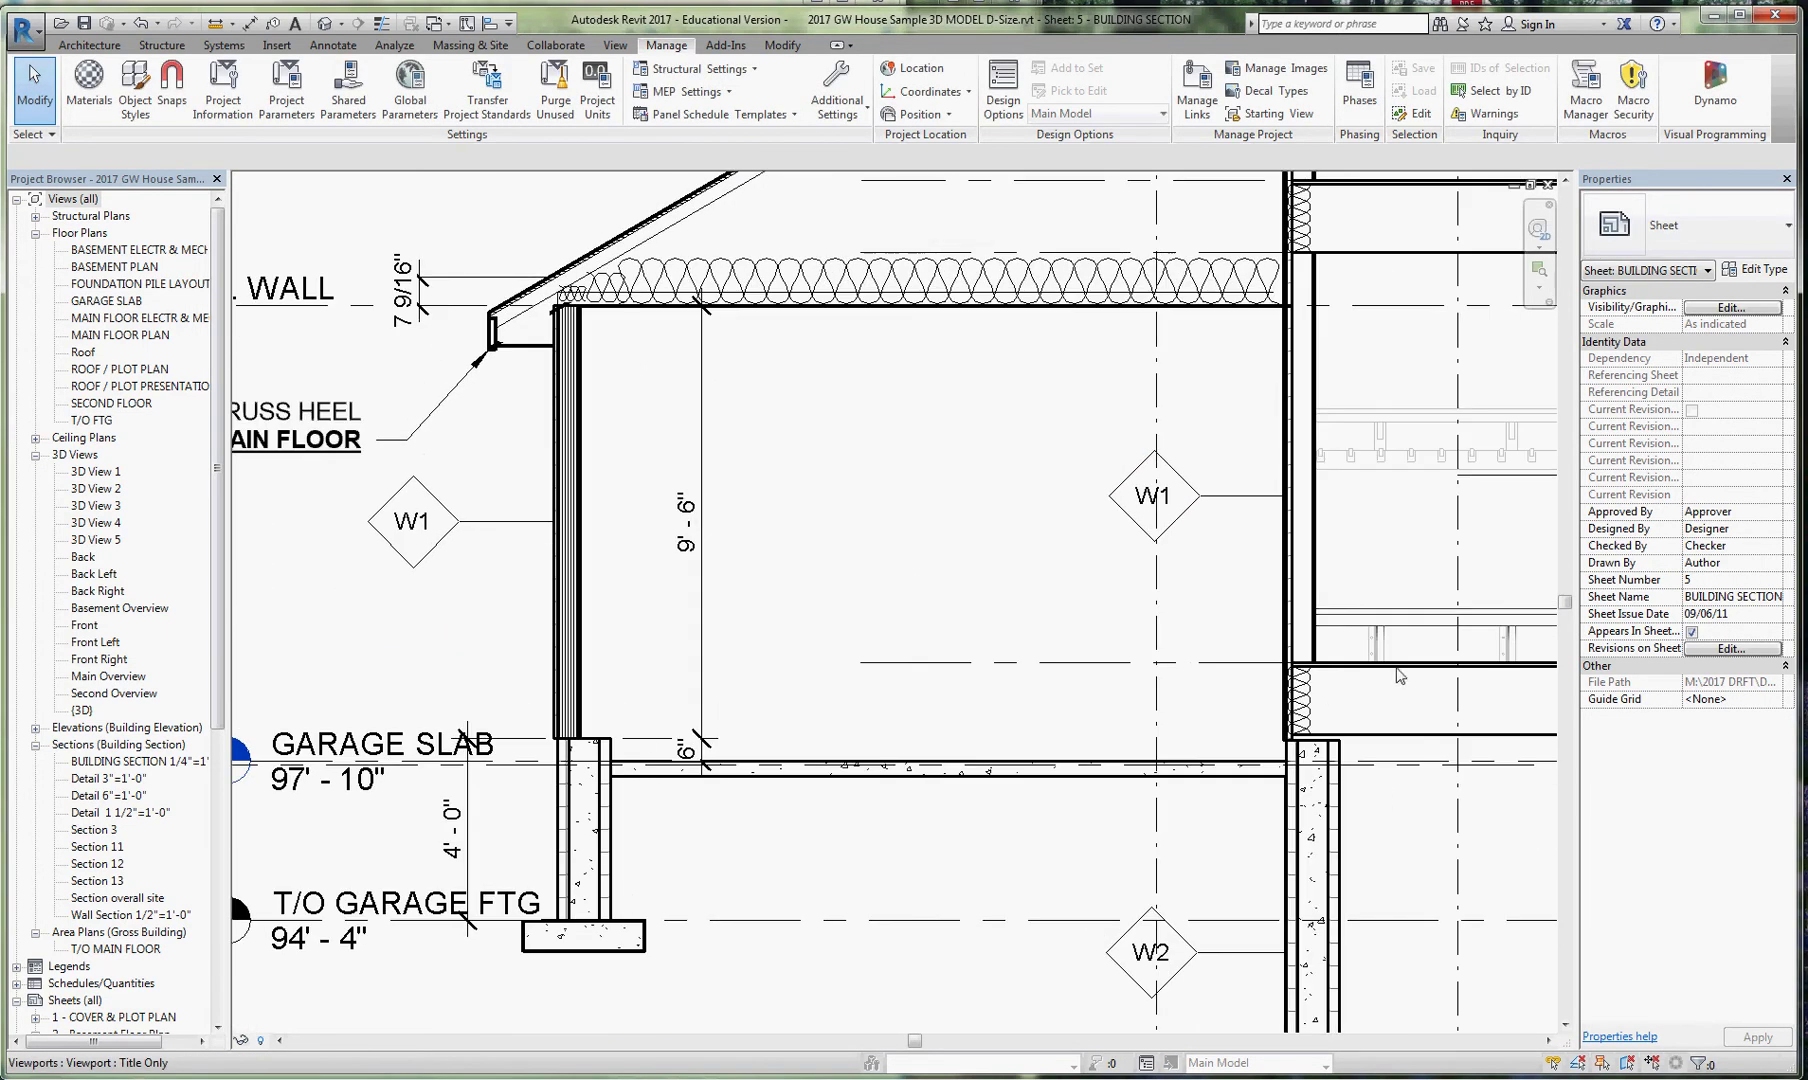
middle_drag(1388, 655, 860, 855)
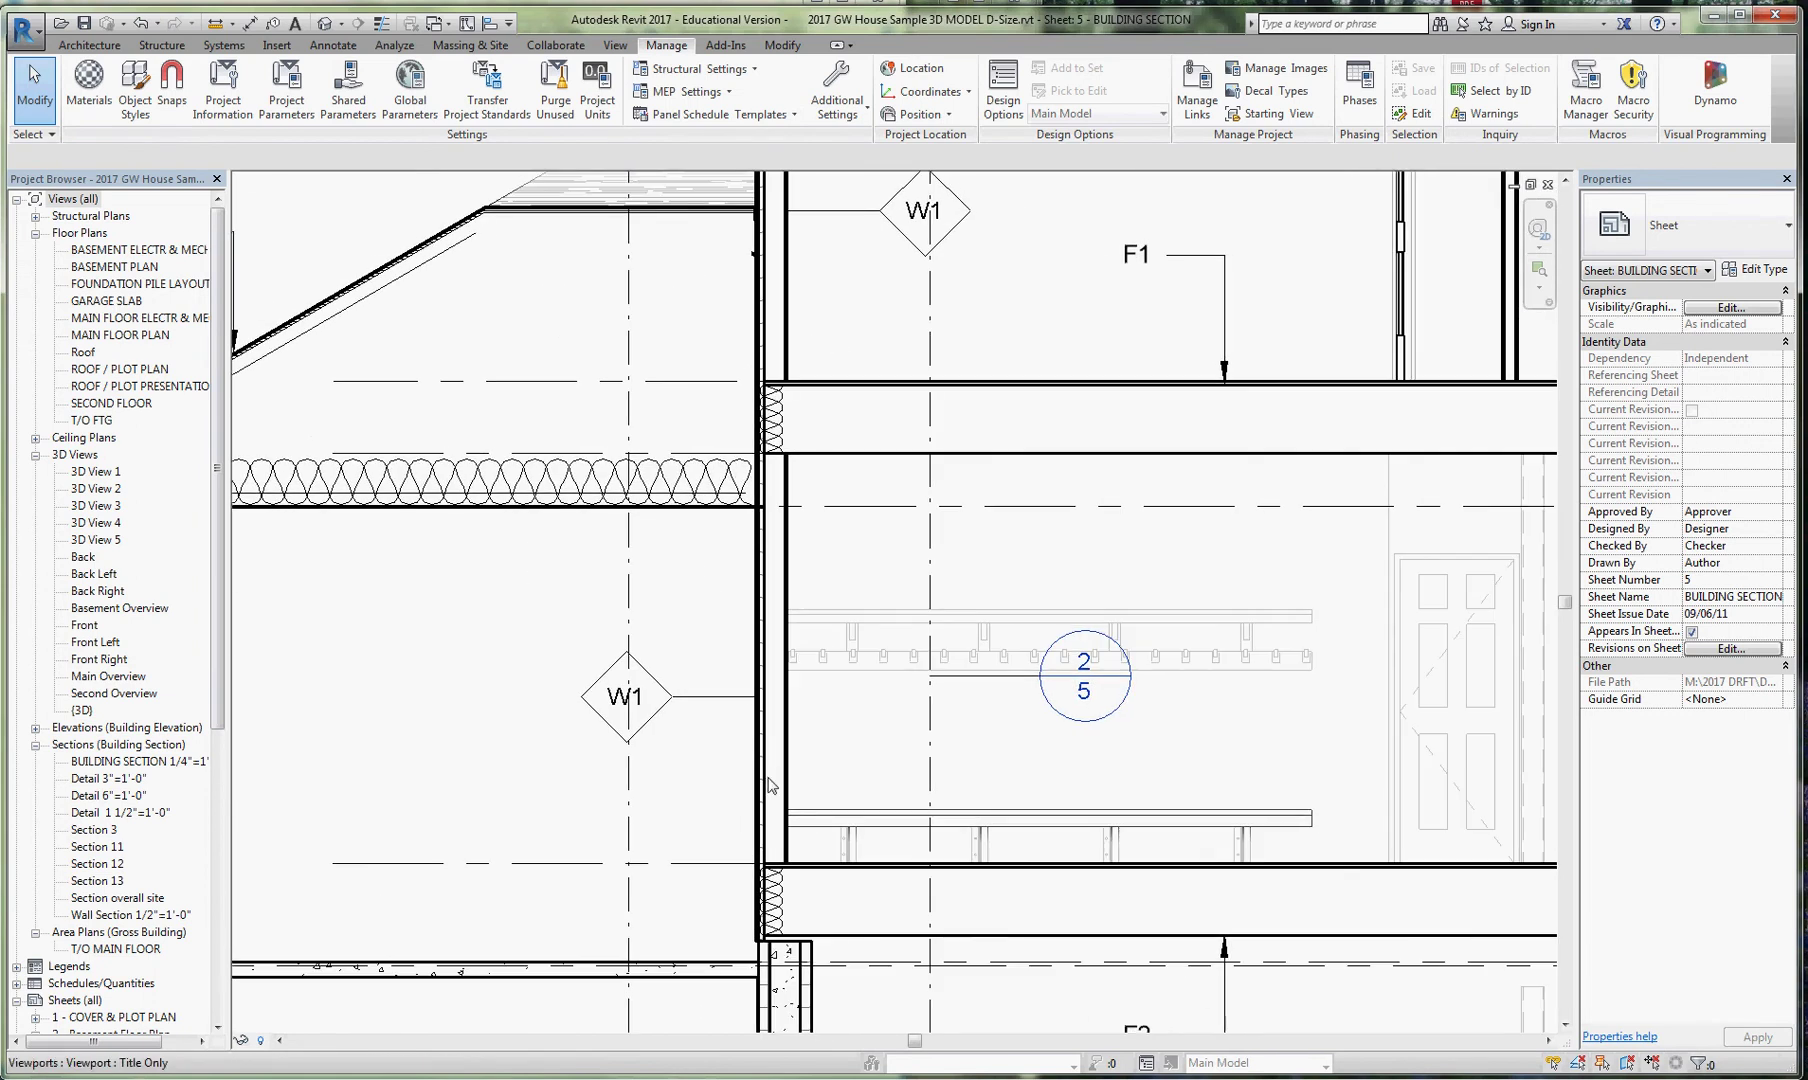
scroll(776, 779, up, 5)
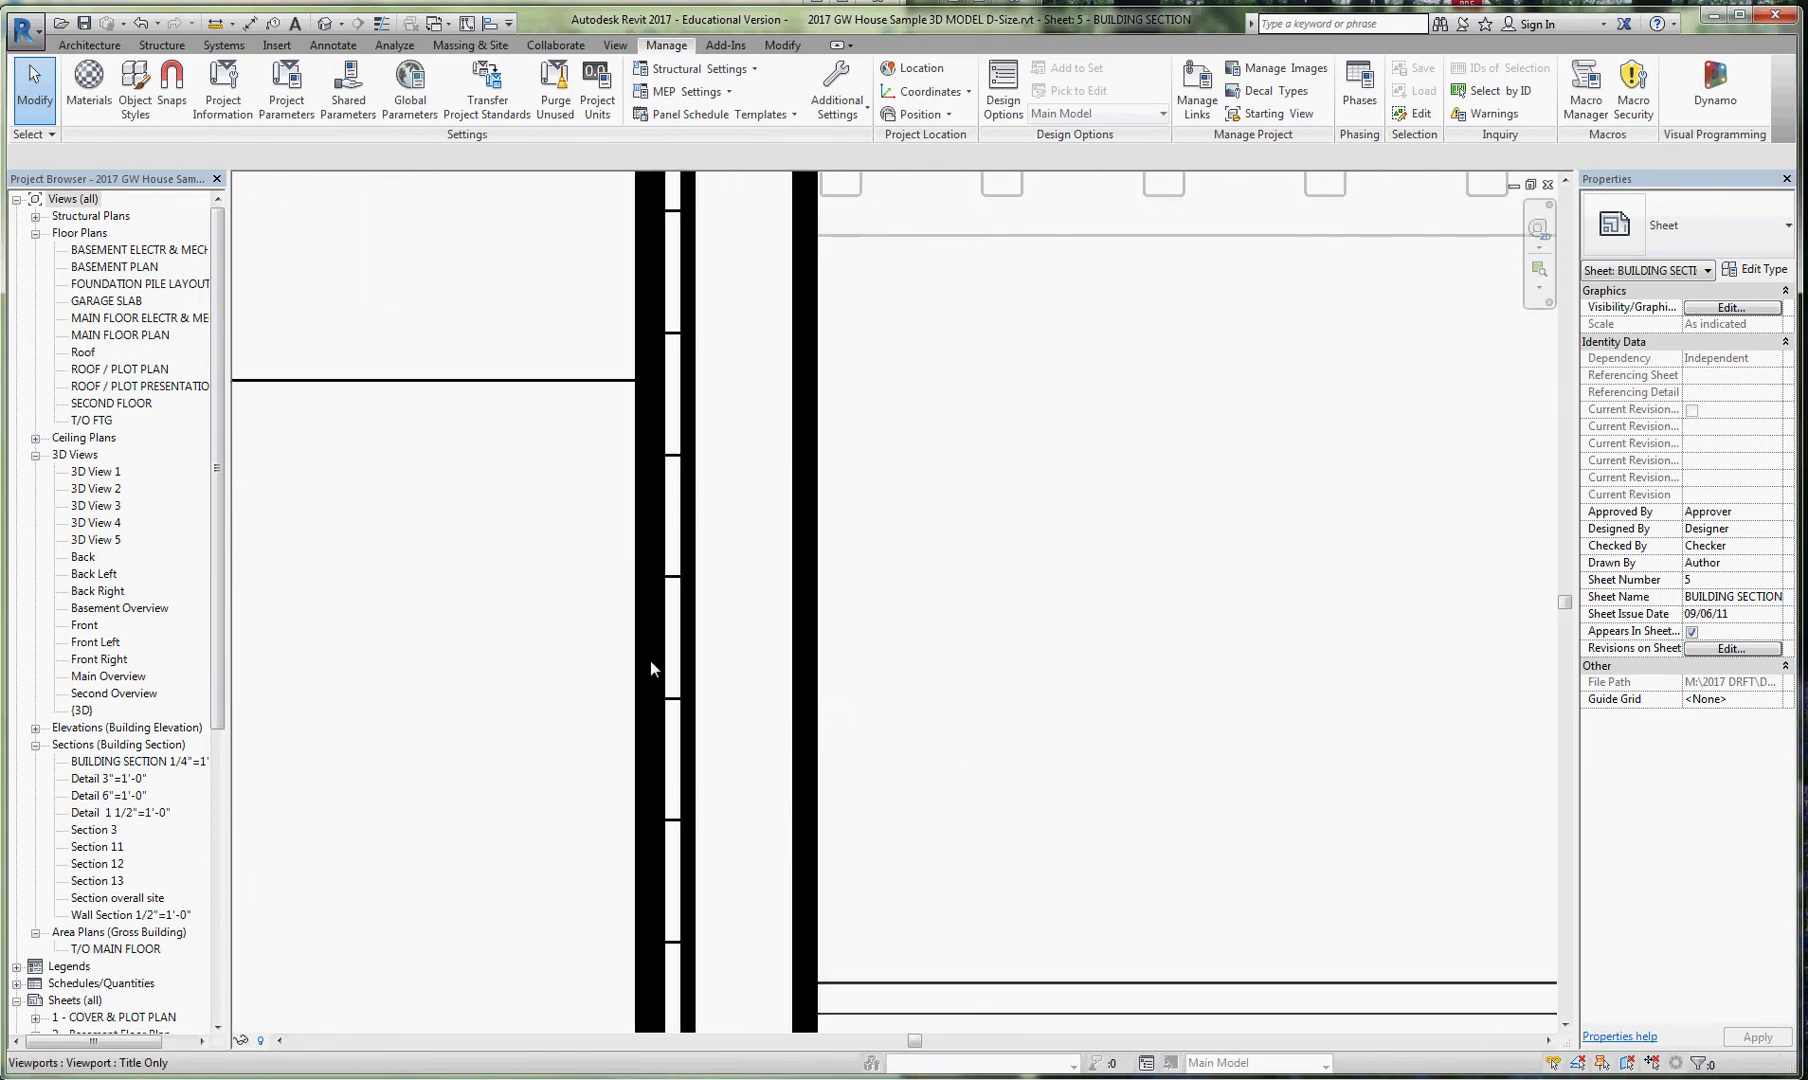
scroll(789, 655, down, 4)
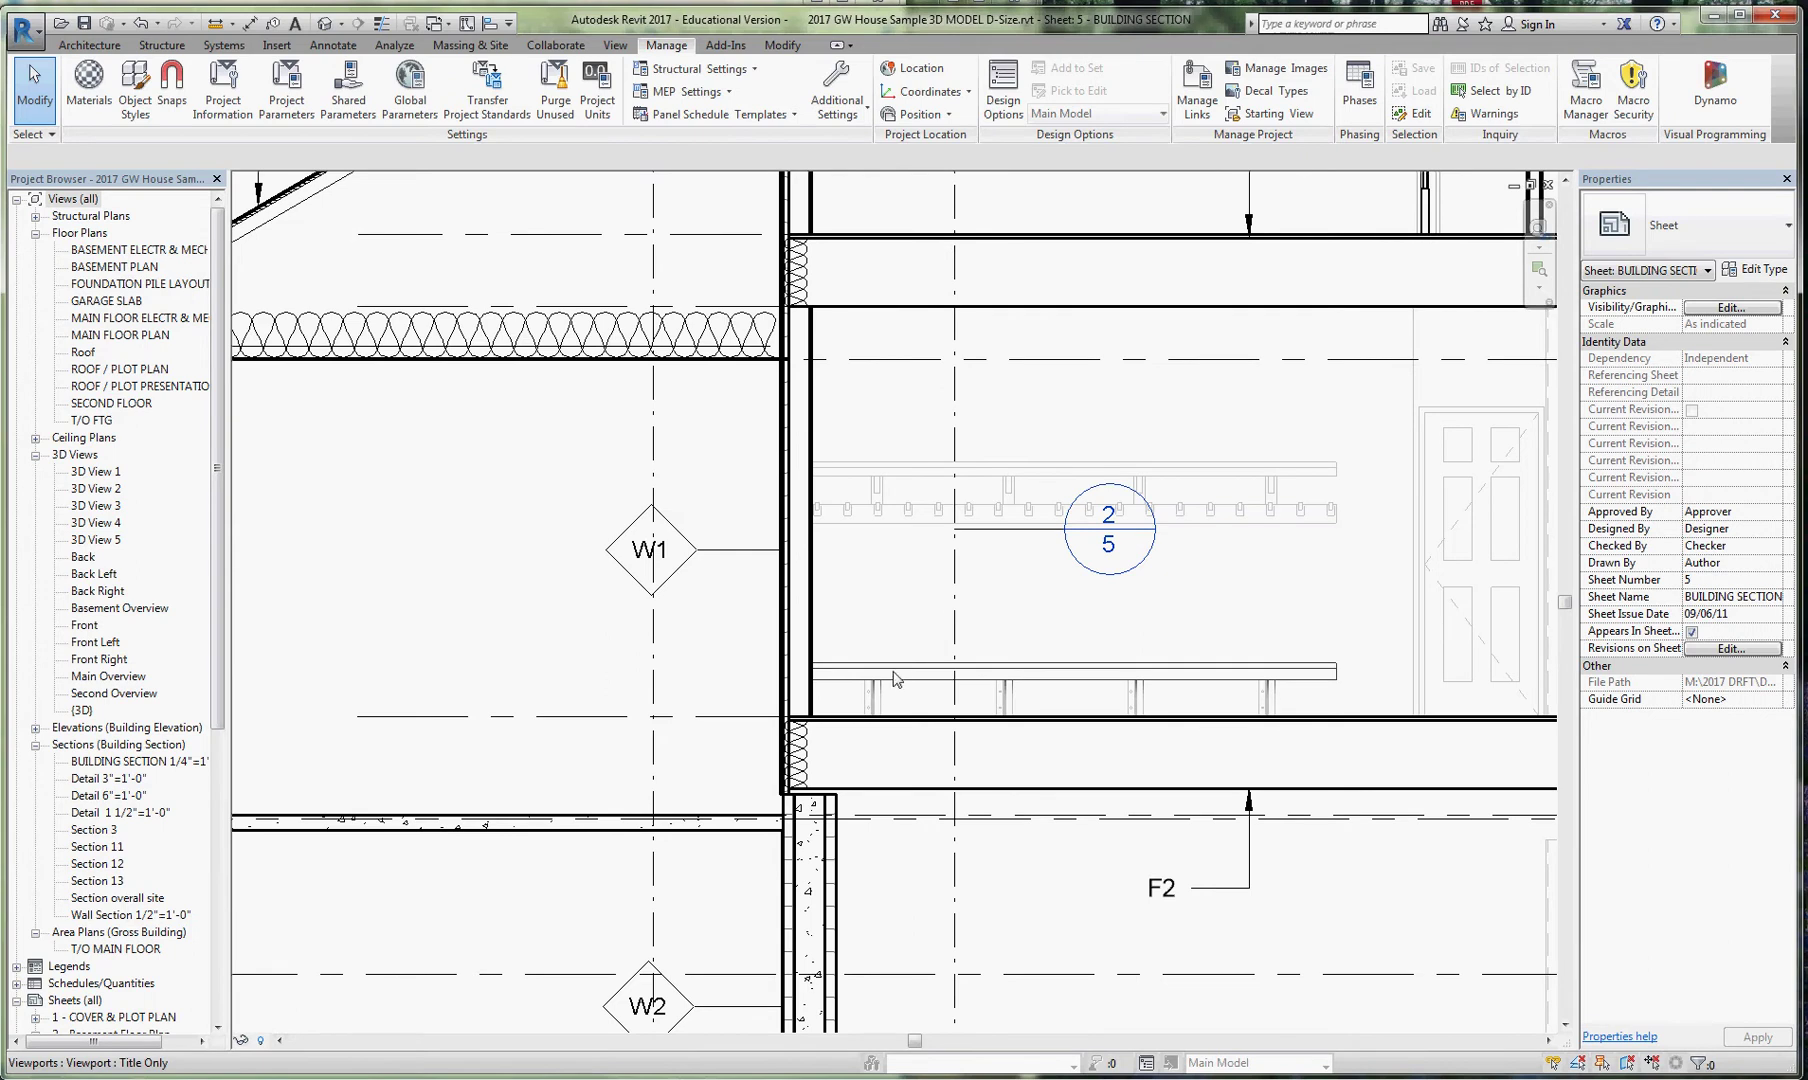
scroll(896, 676, down, 2)
scroll(1098, 658, up, 5)
middle_drag(1098, 658, 202, 662)
scroll(676, 593, down, 3)
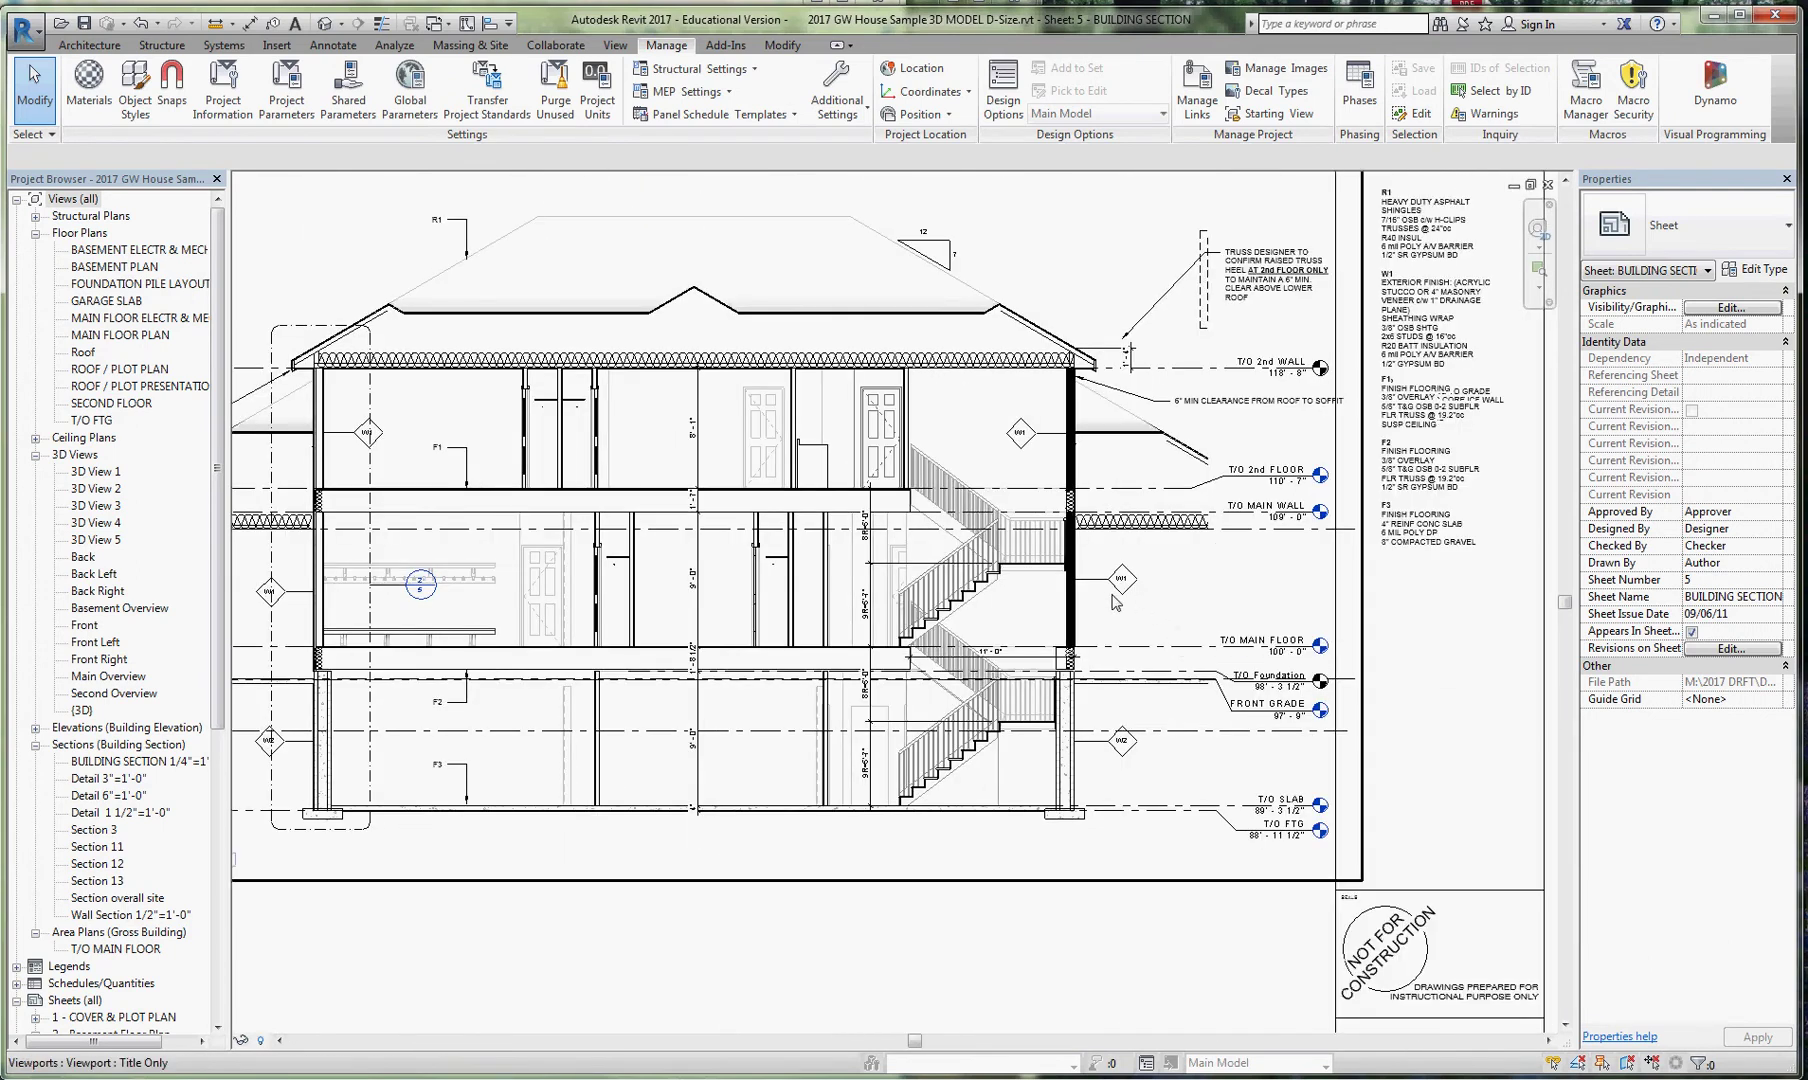
scroll(1088, 570, up, 3)
scroll(1100, 570, down, 2)
middle_drag(362, 592, 825, 560)
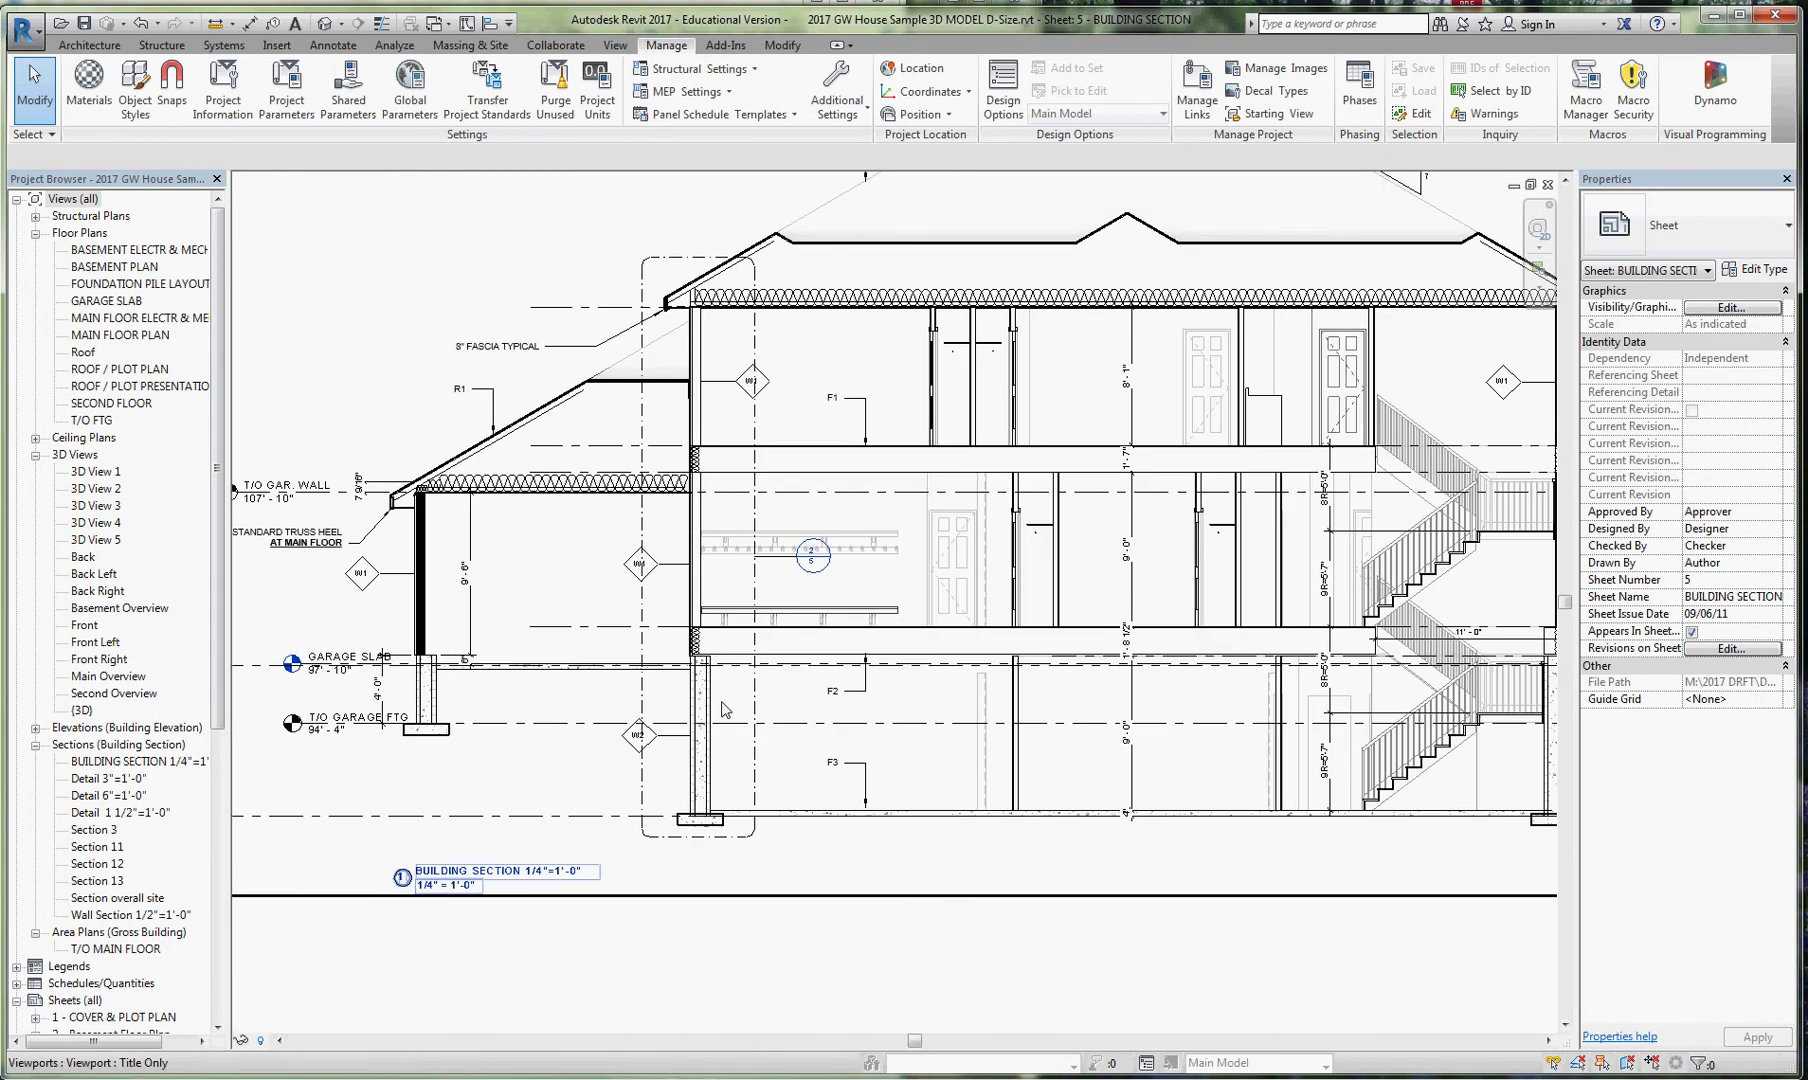
Examine the line thicknesses of the wall layers and floor connections in the wall section on the sheet.
scroll(670, 526, up, 3)
middle_drag(660, 720, 1297, 260)
scroll(1297, 260, down, 3)
scroll(1075, 437, down, 2)
scroll(744, 330, up, 5)
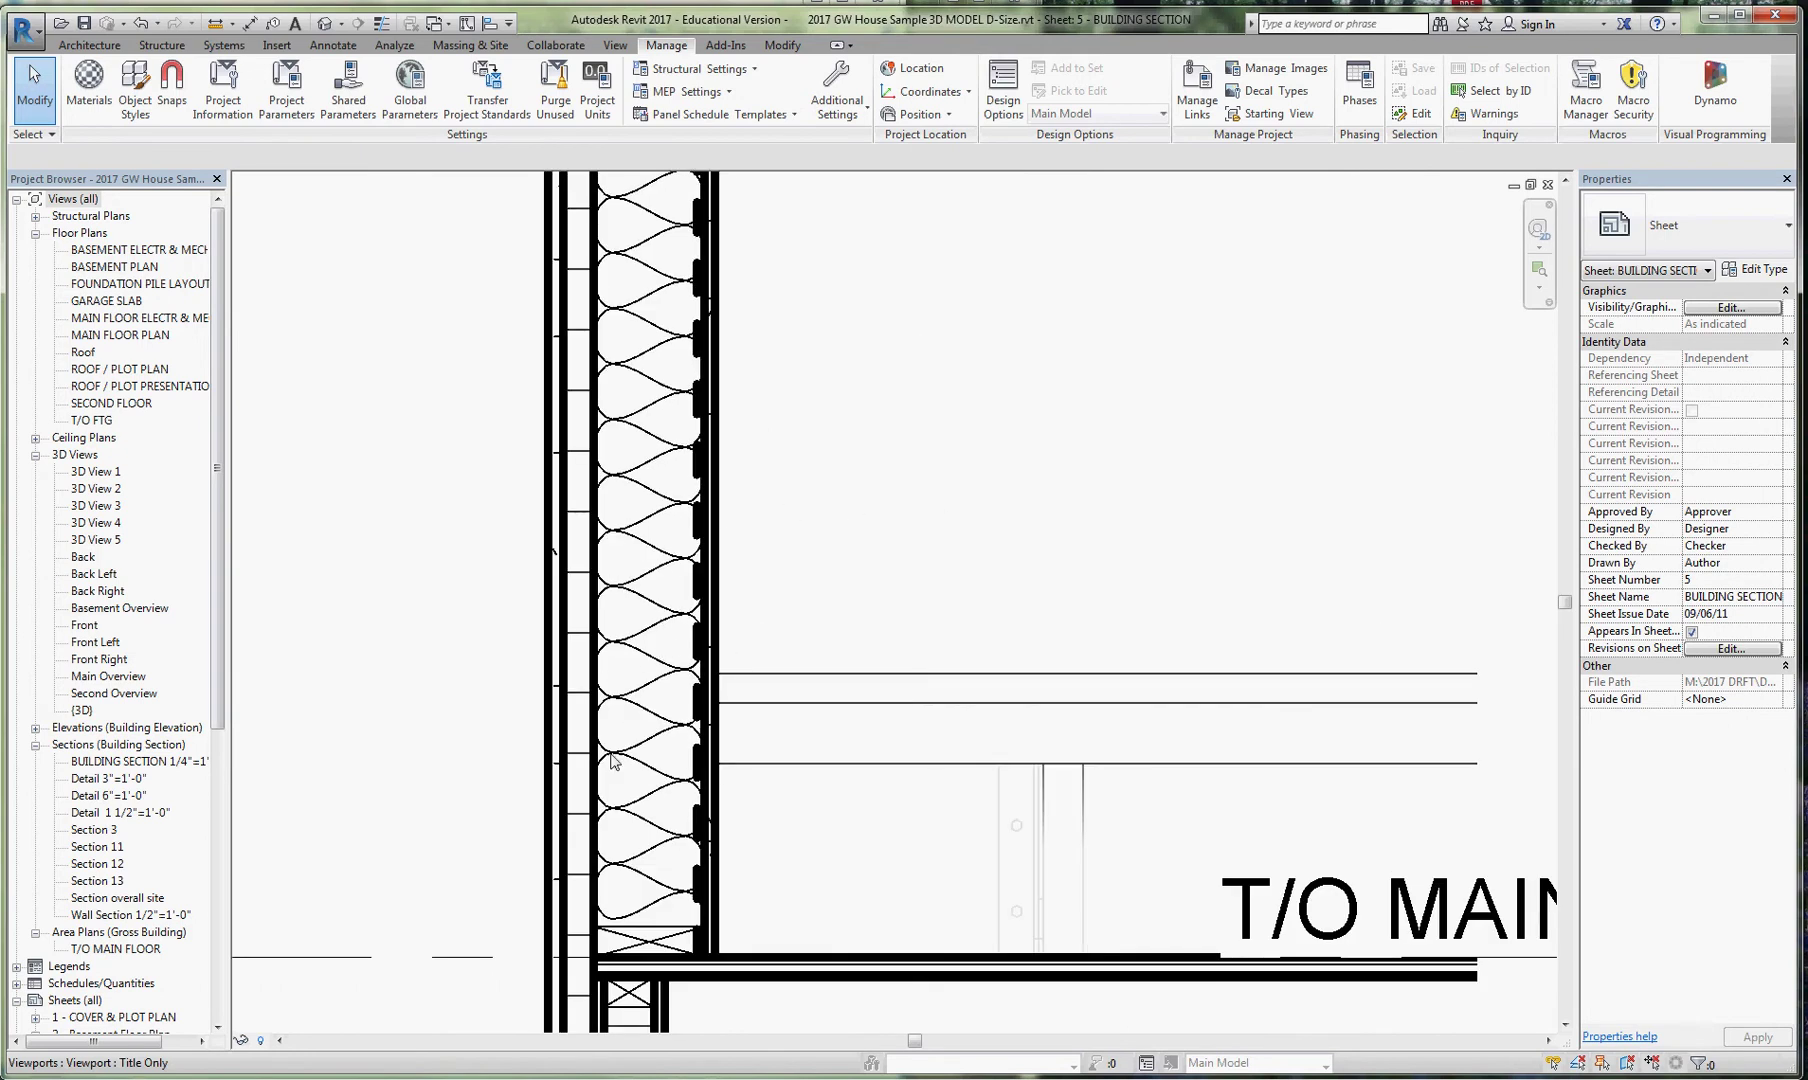
scroll(603, 905, down, 5)
scroll(594, 726, down, 1)
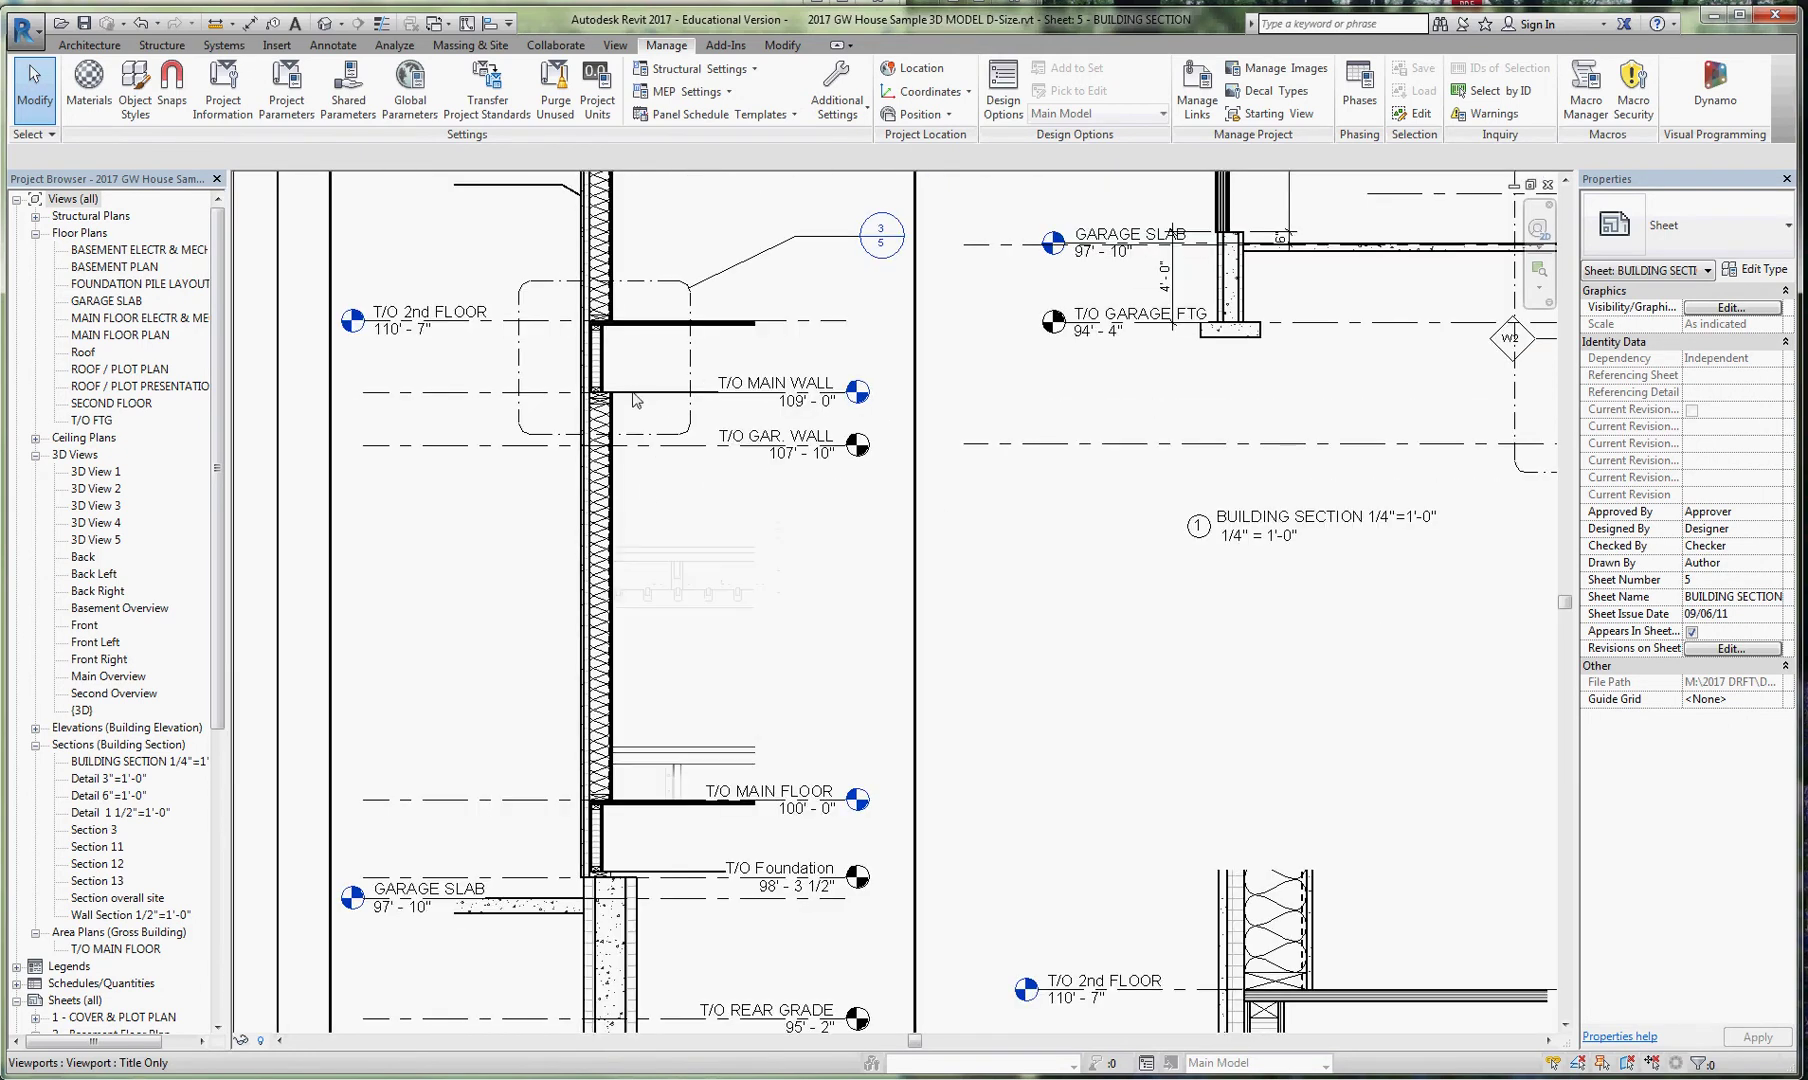
scroll(655, 808, up, 3)
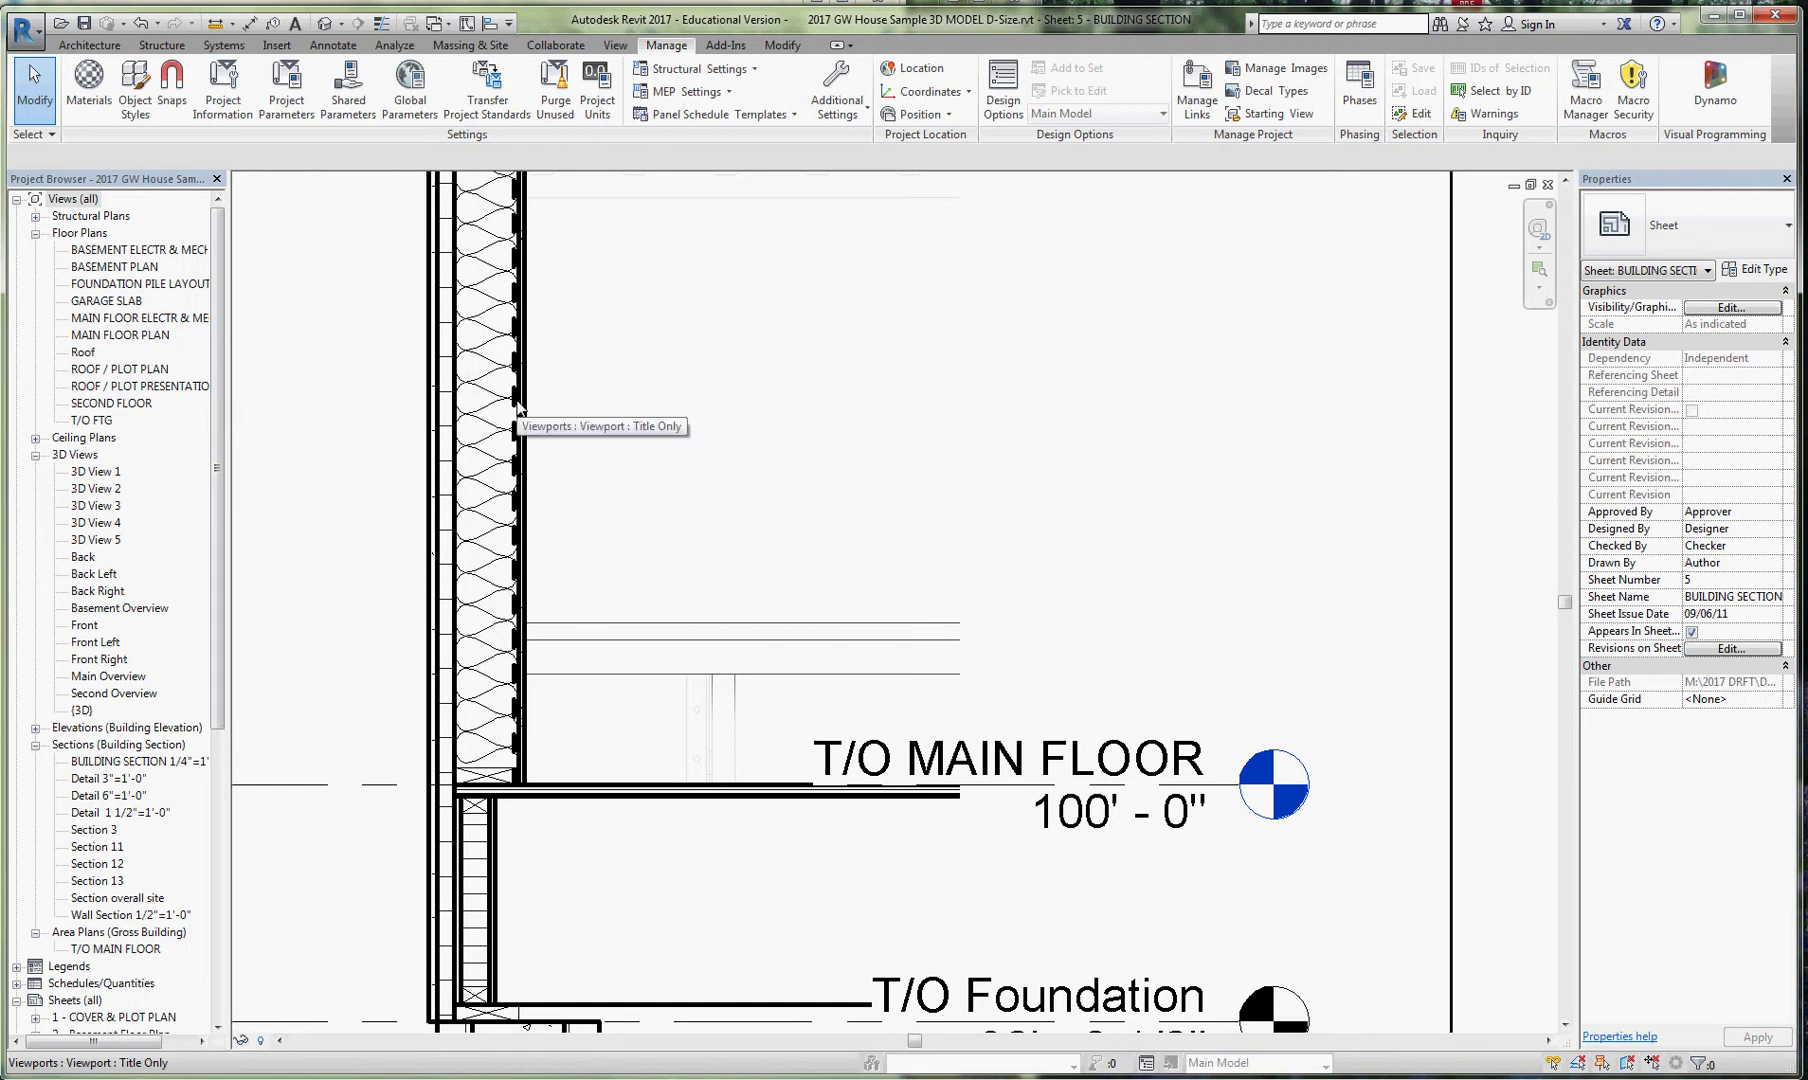
scroll(519, 405, down, 3)
middle_drag(677, 525, 694, 613)
scroll(700, 700, down, 3)
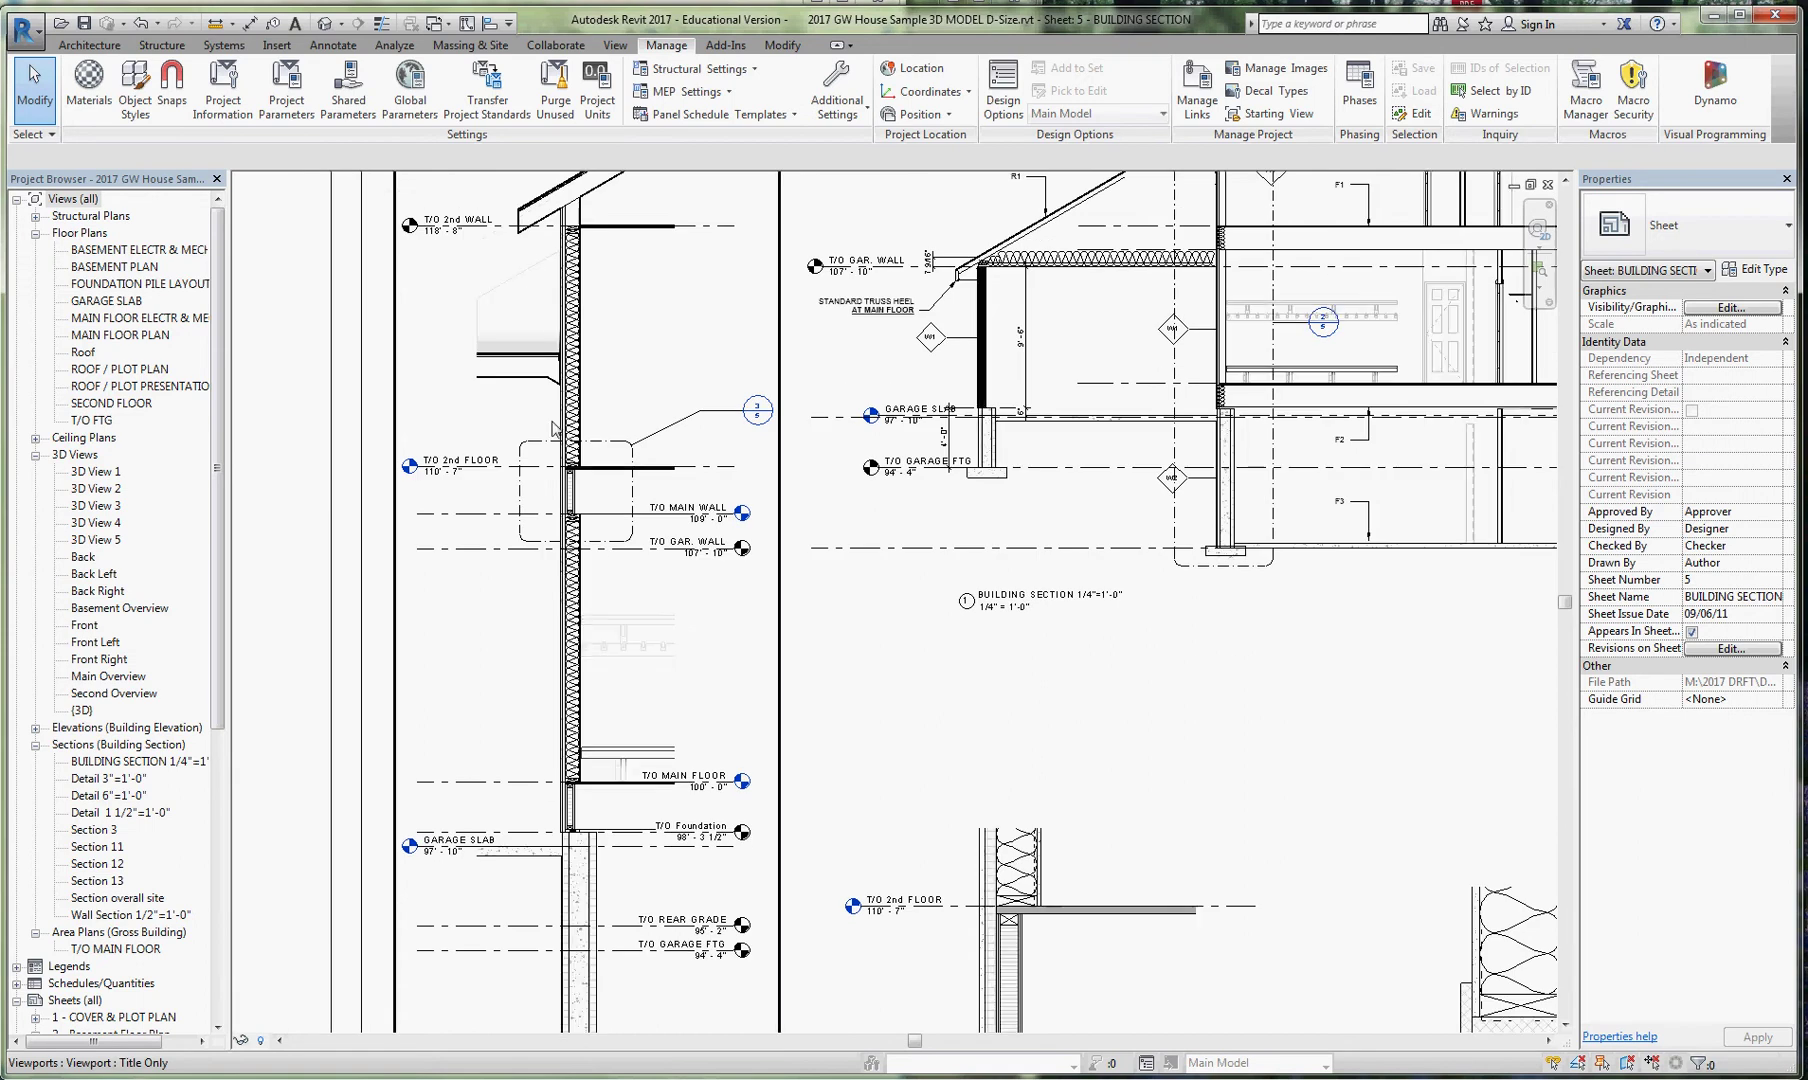
middle_drag(615, 440, 612, 415)
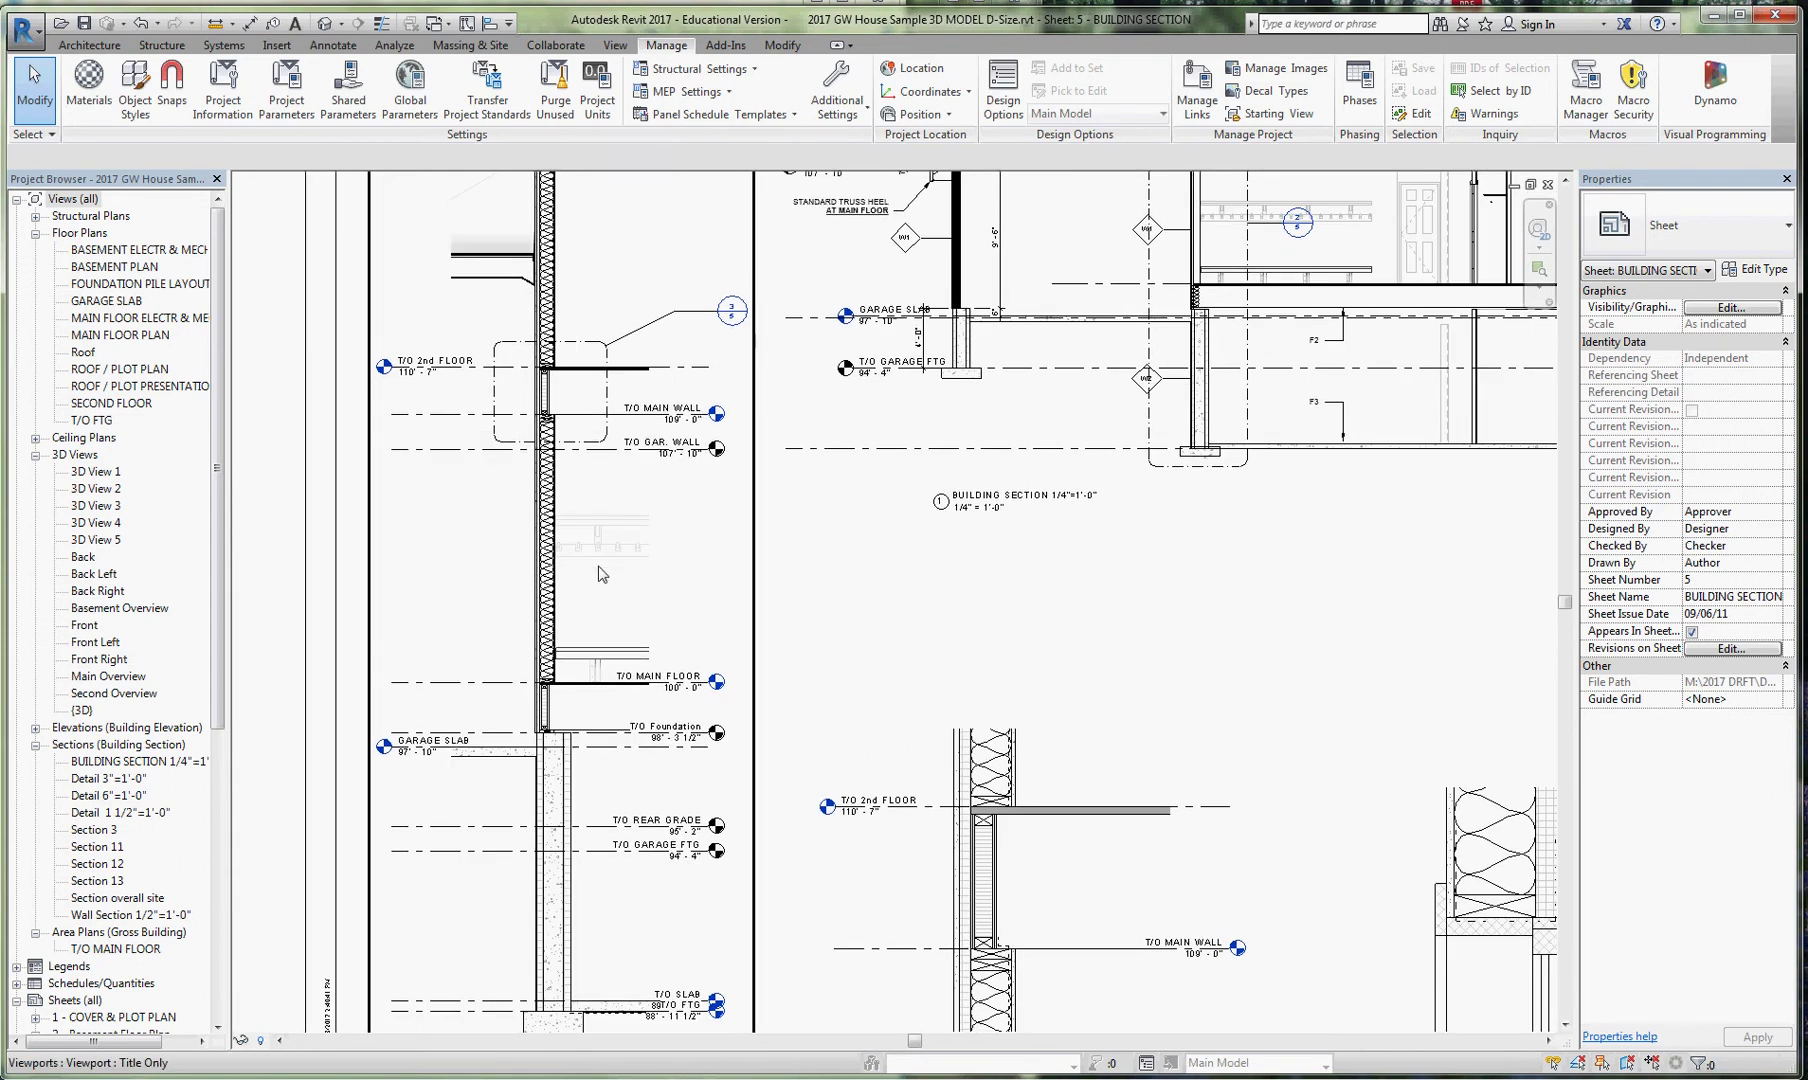
Examine the line thicknesses in the wall section and in the 1 1/2" = 1'-0" and 3" = 1'-0" details on the sheet.
scroll(583, 550, up, 2)
middle_drag(576, 526, 571, 617)
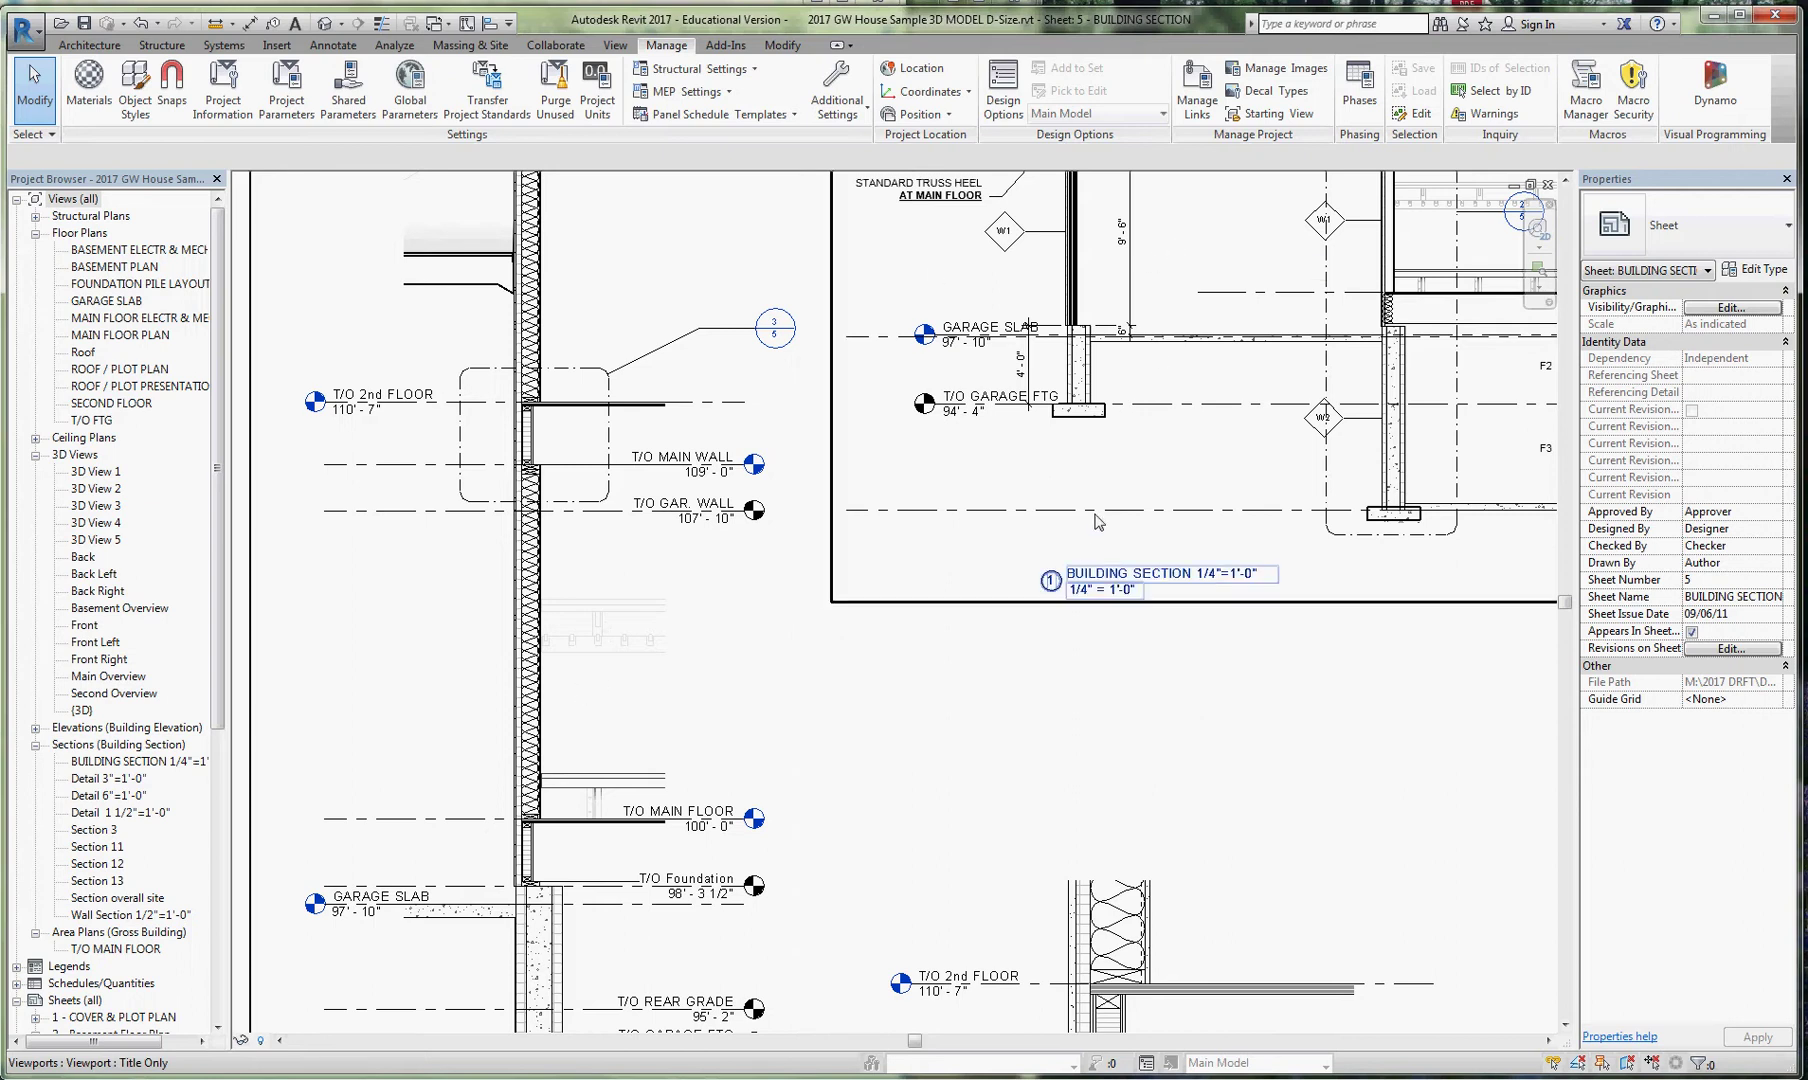
ctrl+scroll(637, 605, down, 5)
scroll(1388, 833, up, 4)
middle_drag(1088, 522, 972, 594)
scroll(930, 590, down, 2)
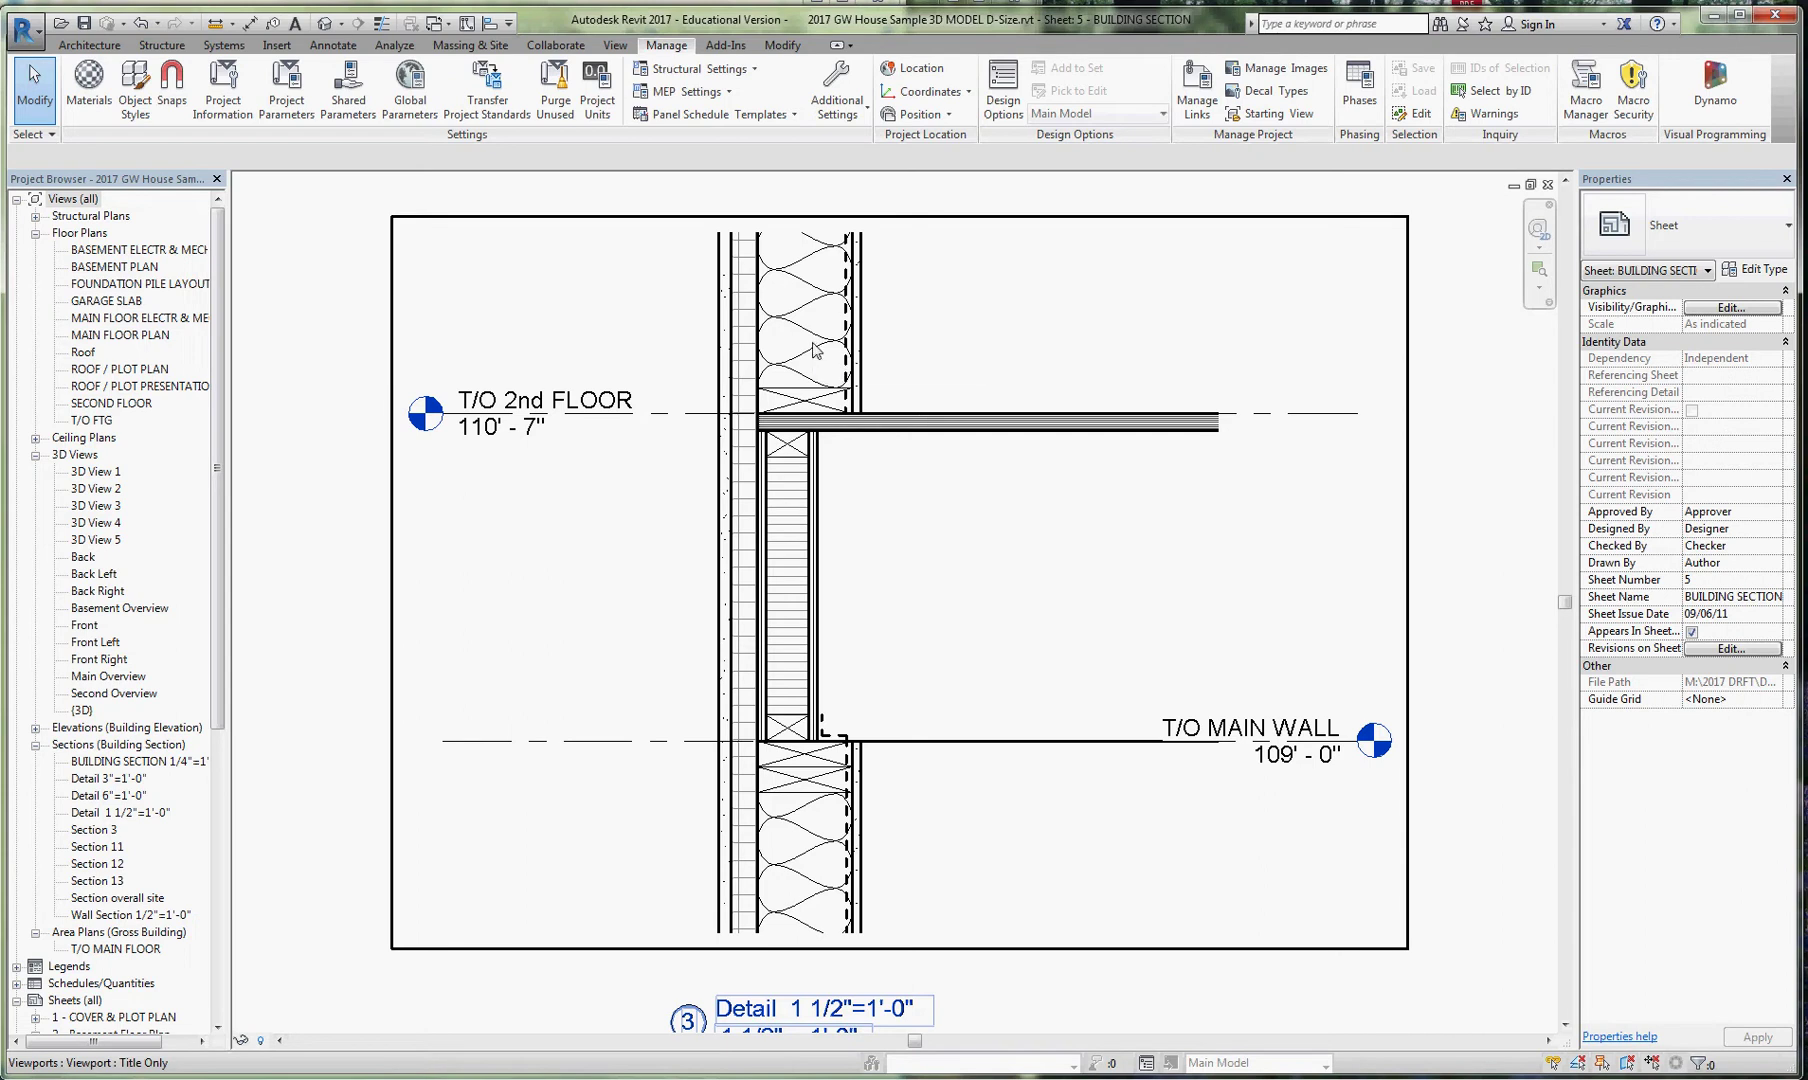
shift+scroll(1057, 549, right, 5)
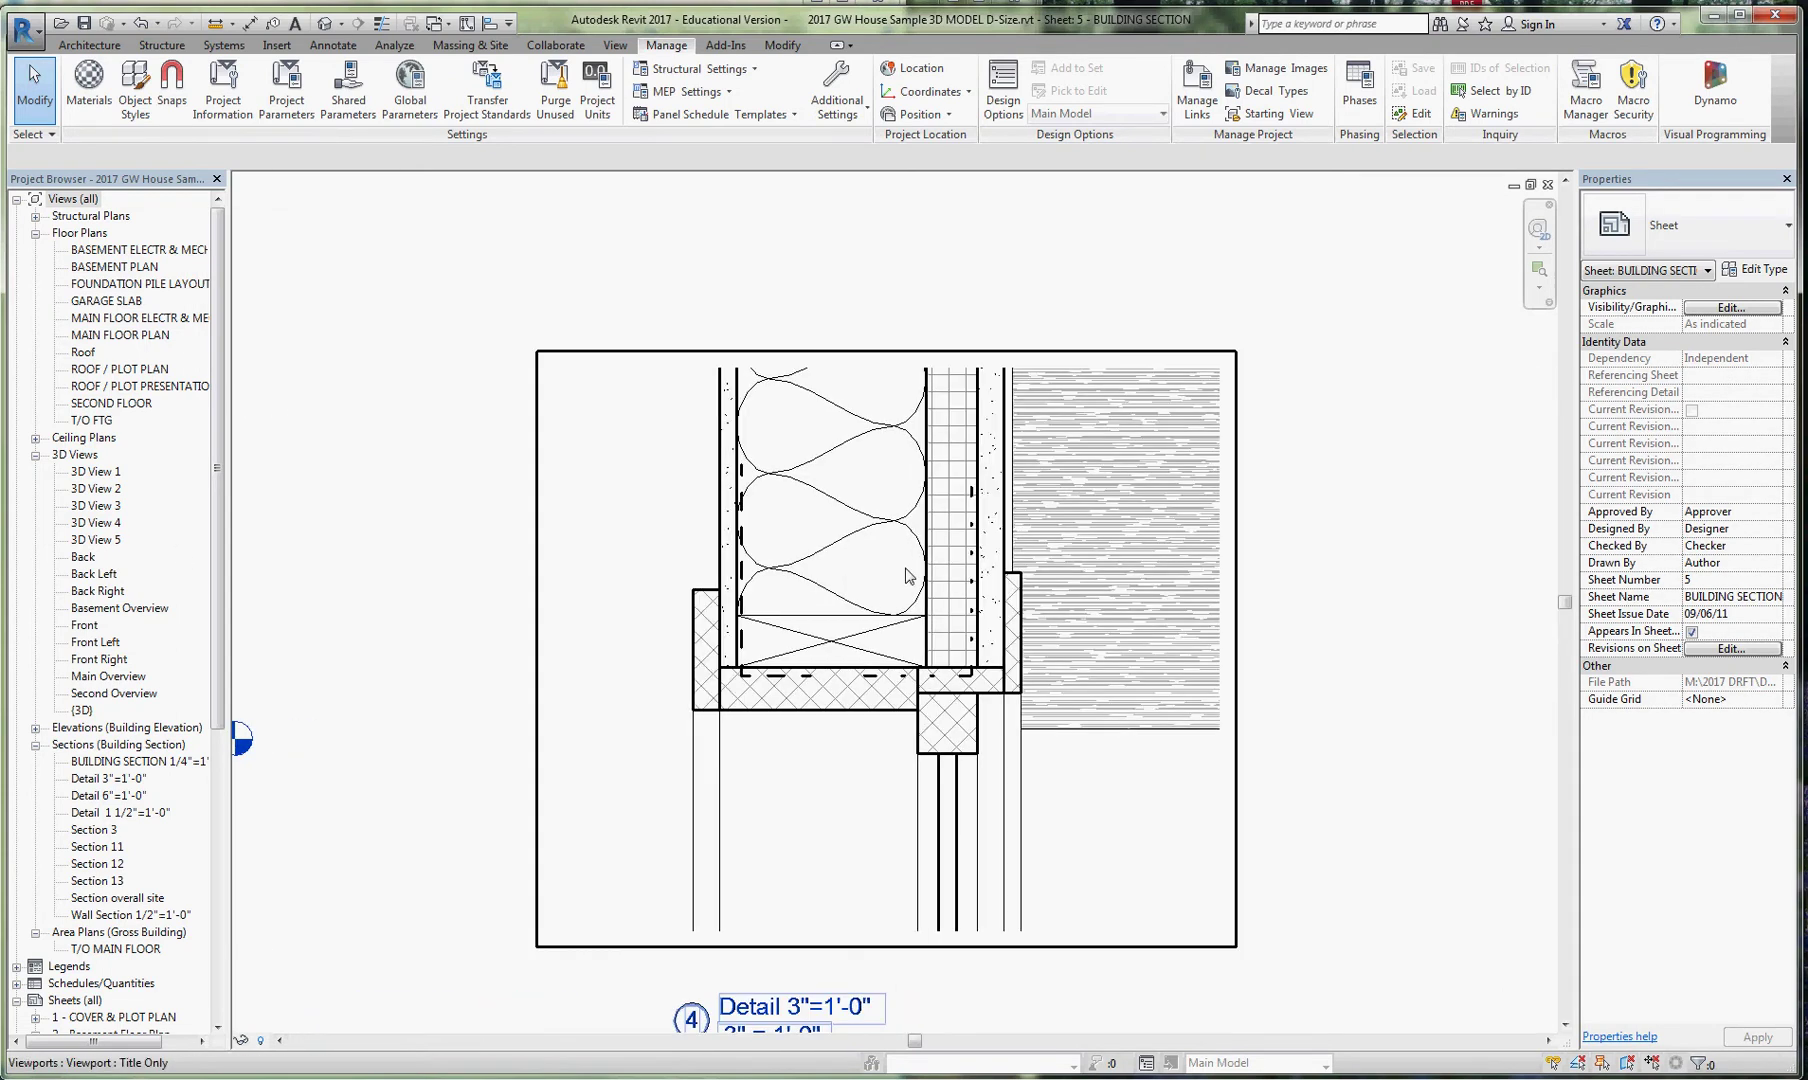
ctrl+scroll(929, 657, down, 2)
shift+scroll(929, 657, left, 1)
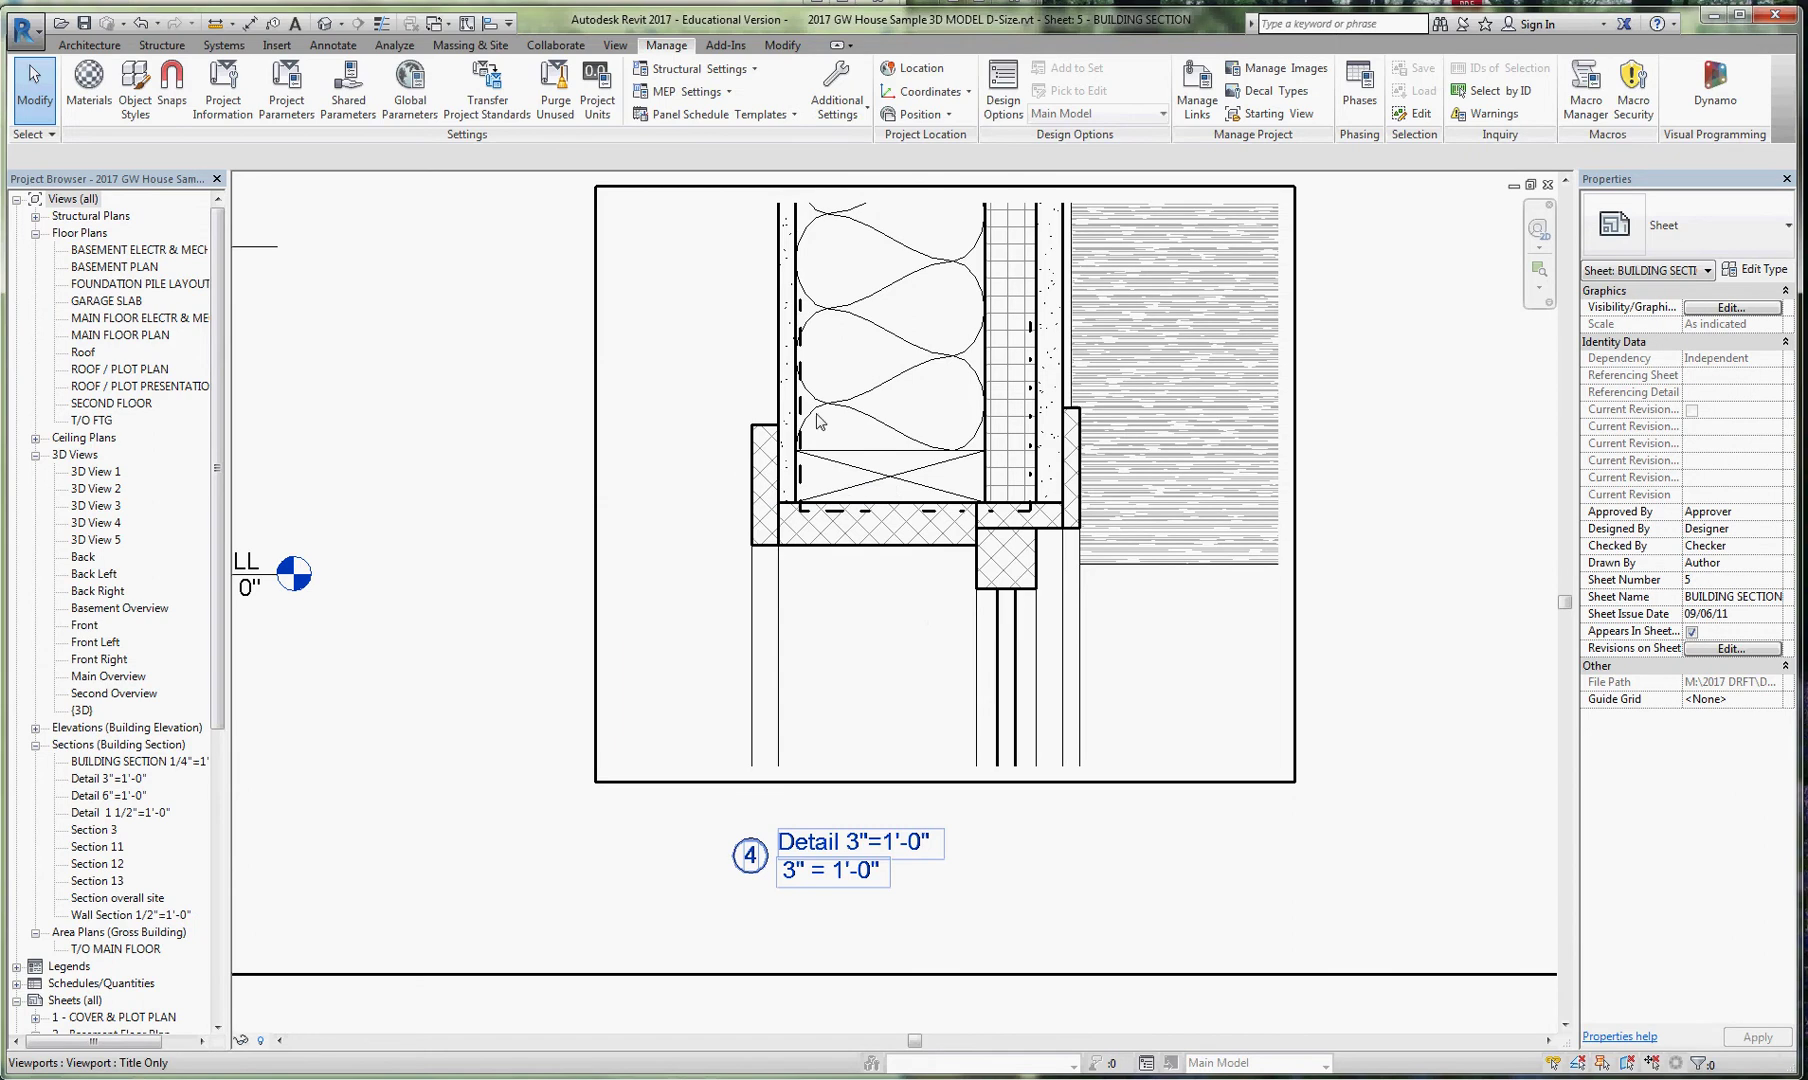
Activate the 3" = 1'-0" detail and draw an AVB line along the rigid insulation's outer face up to the detail's top edge.
double_click(1036, 334)
click(1033, 330)
drag(1033, 325, 1030, 183)
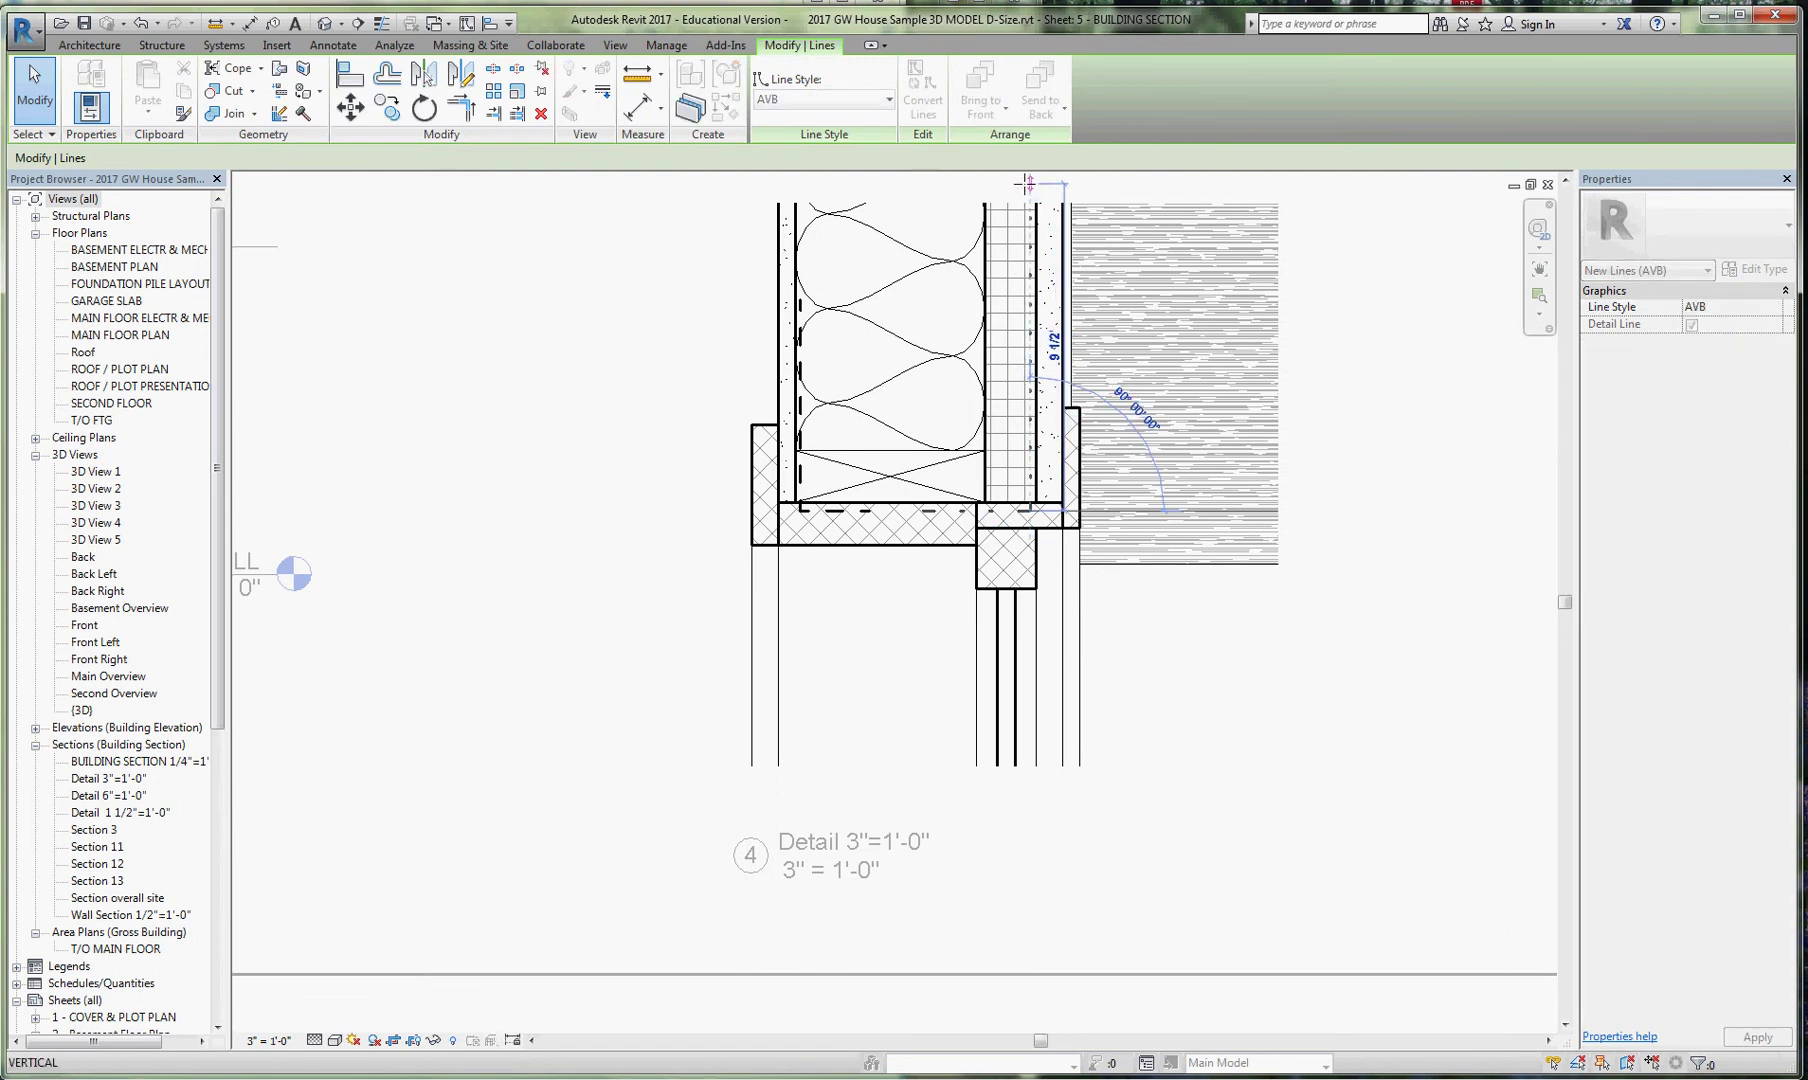
Draw a line matching the inner-face dashed line from the wall's base to the detail's top edge, and deactivate the view.
click(799, 305)
key(c)
key(s)
click(800, 508)
click(800, 197)
key(Escape)
key(Escape)
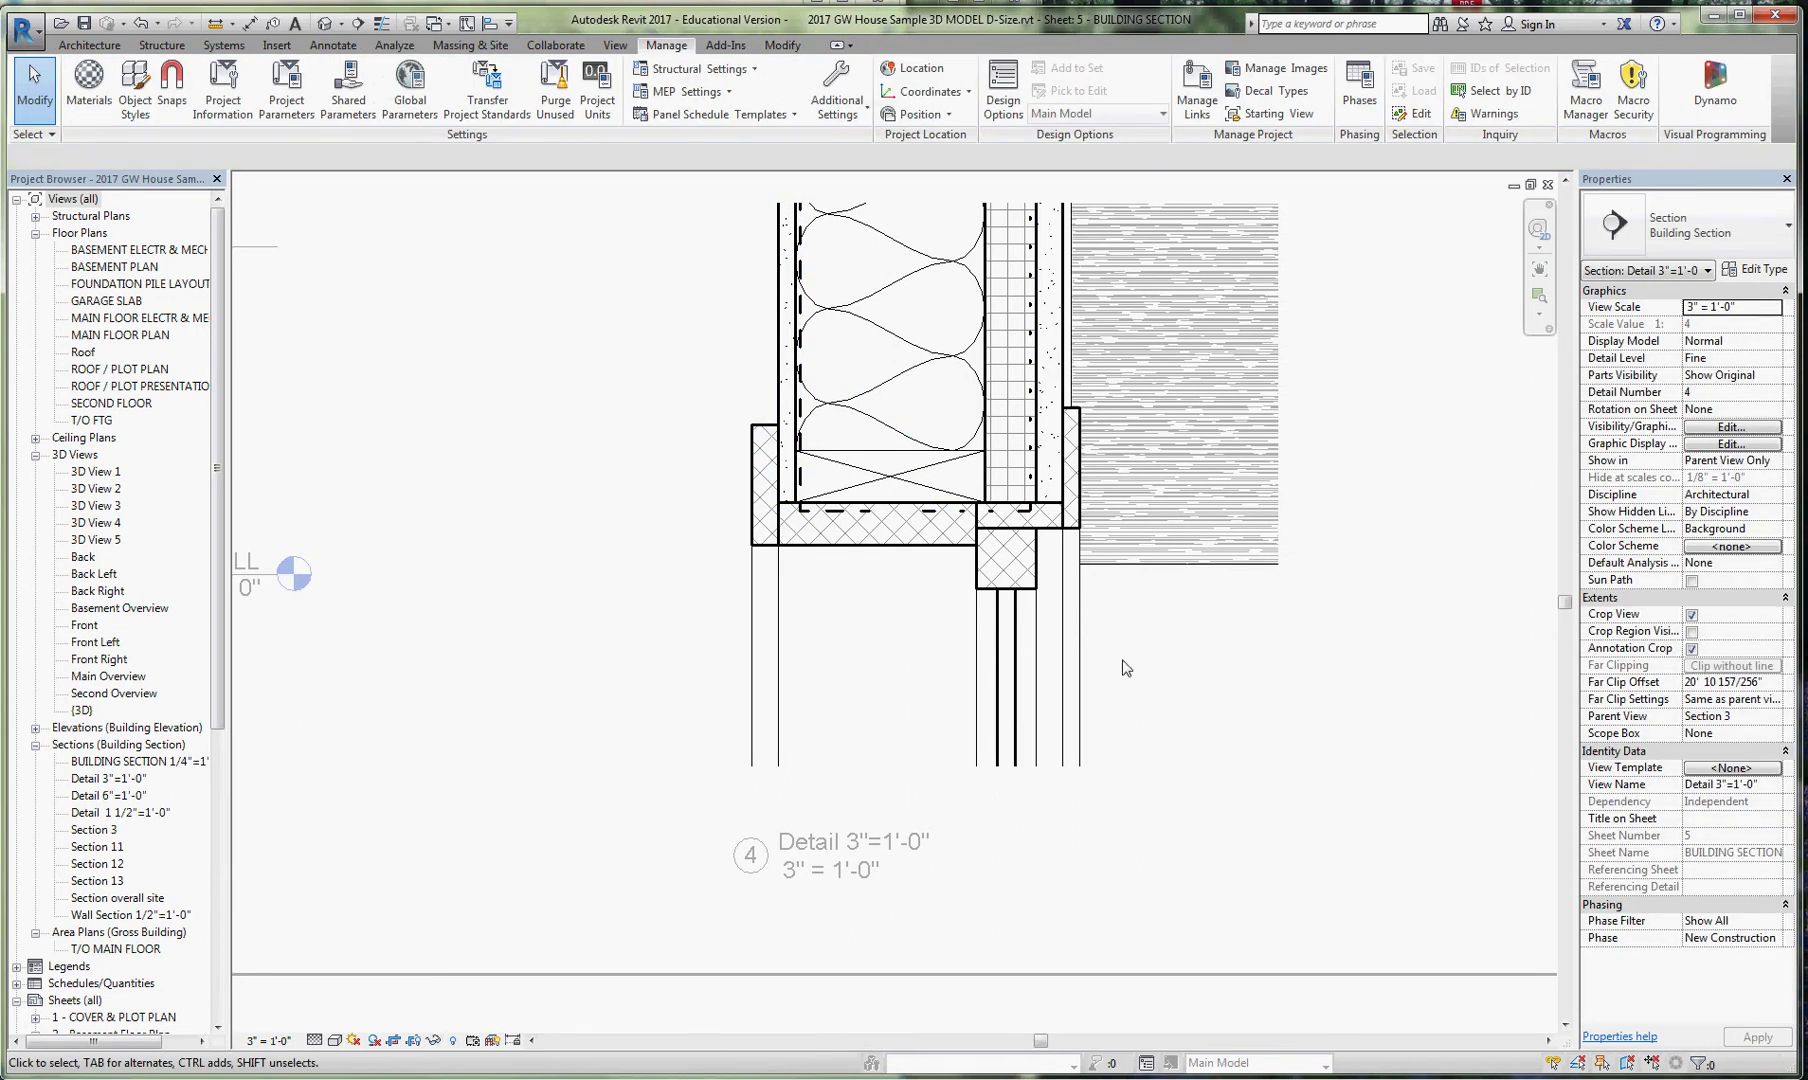
scroll(1127, 668, down, 3)
double_click(852, 803)
For the 1 1/2" = 1'-0" scale, set model line weight 4 to 0.0250" and weight 5 to 0.0350", and accept the changes.
scroll(759, 646, up, 2)
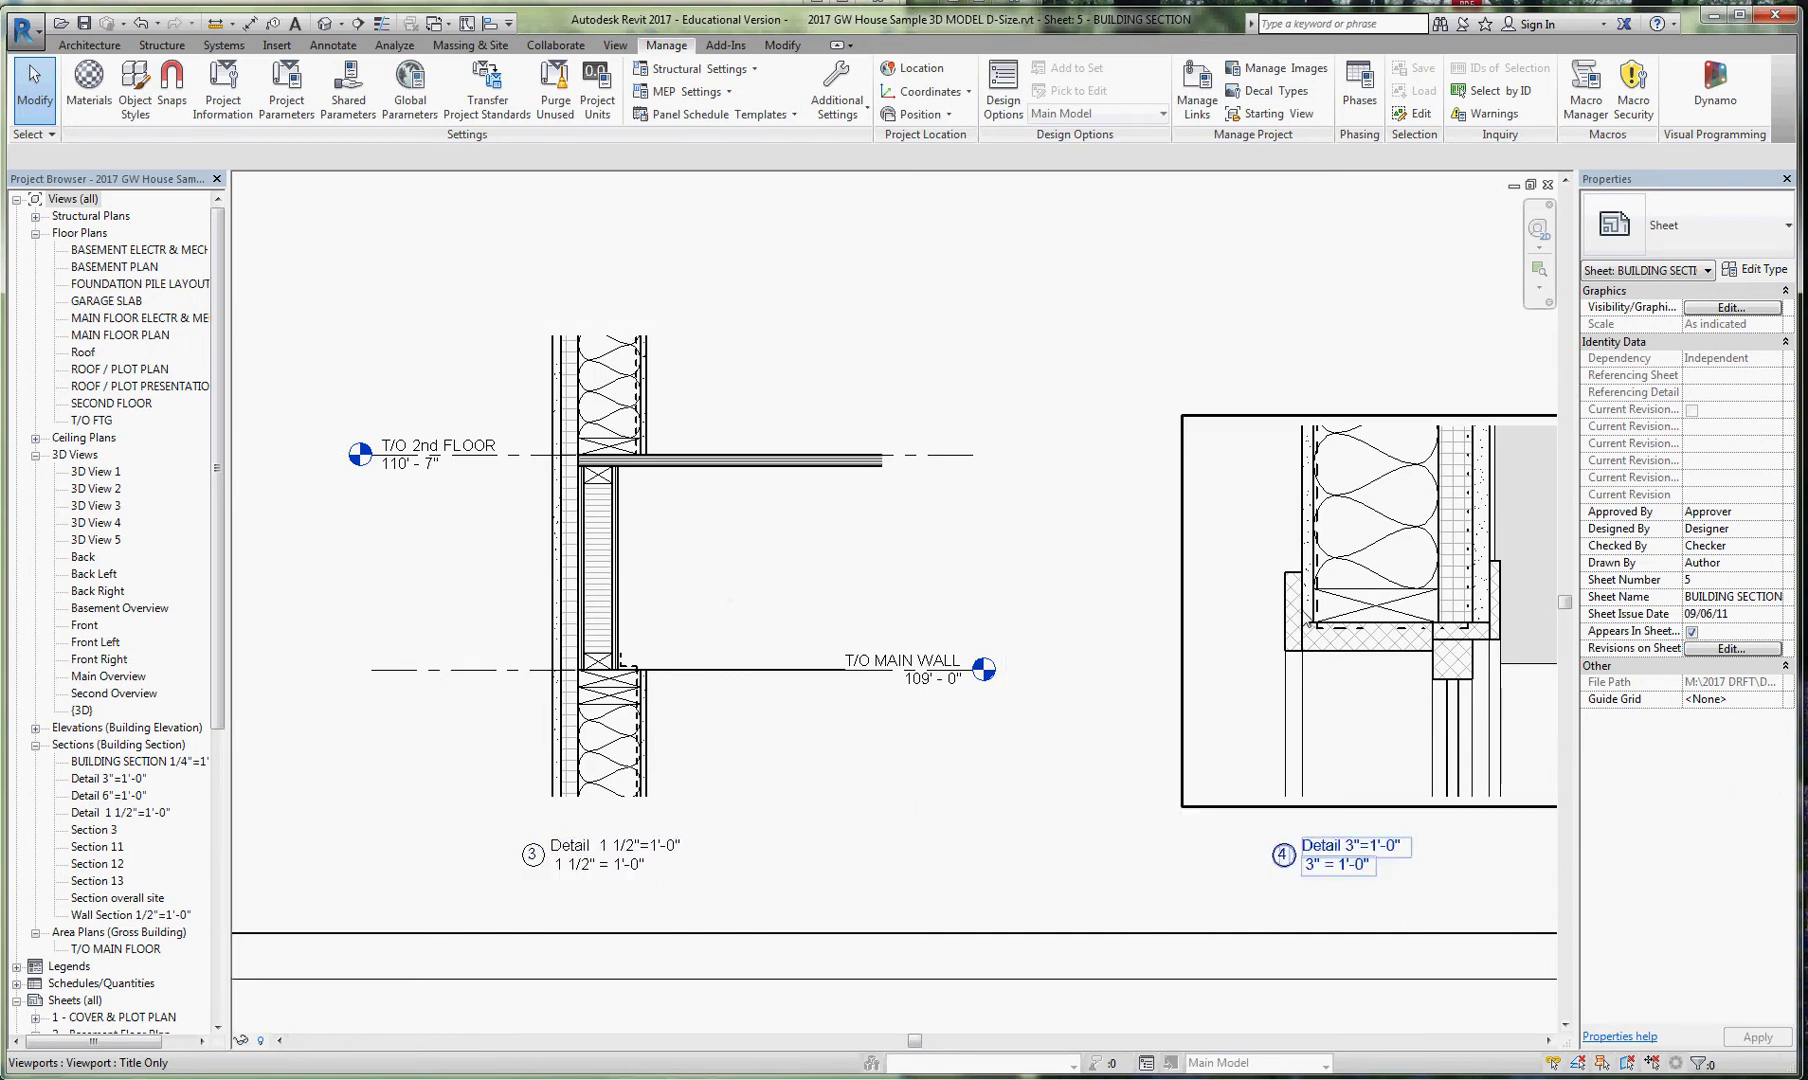
scroll(1337, 558, down, 2)
scroll(1040, 565, up, 4)
scroll(1033, 561, up, 2)
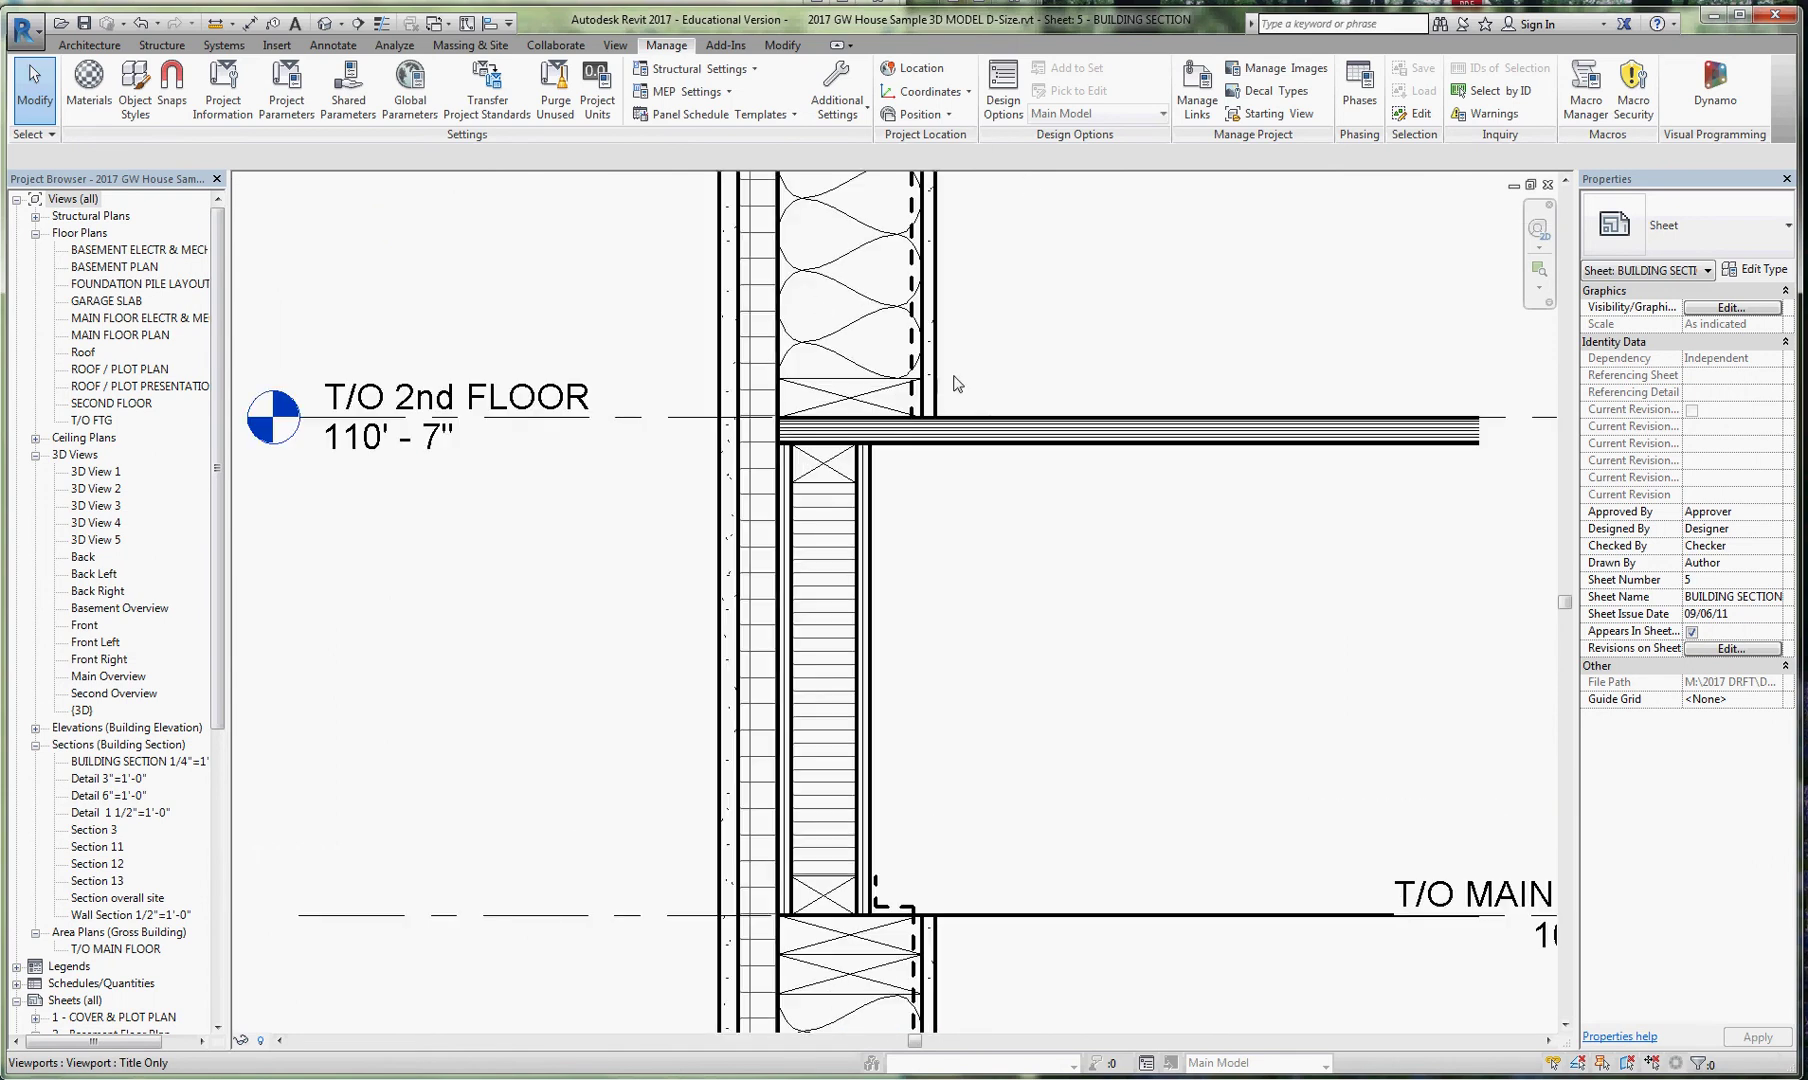
mouse_move(1026, 397)
middle_down()
mouse_move(719, 390)
mouse_move(679, 358)
middle_up()
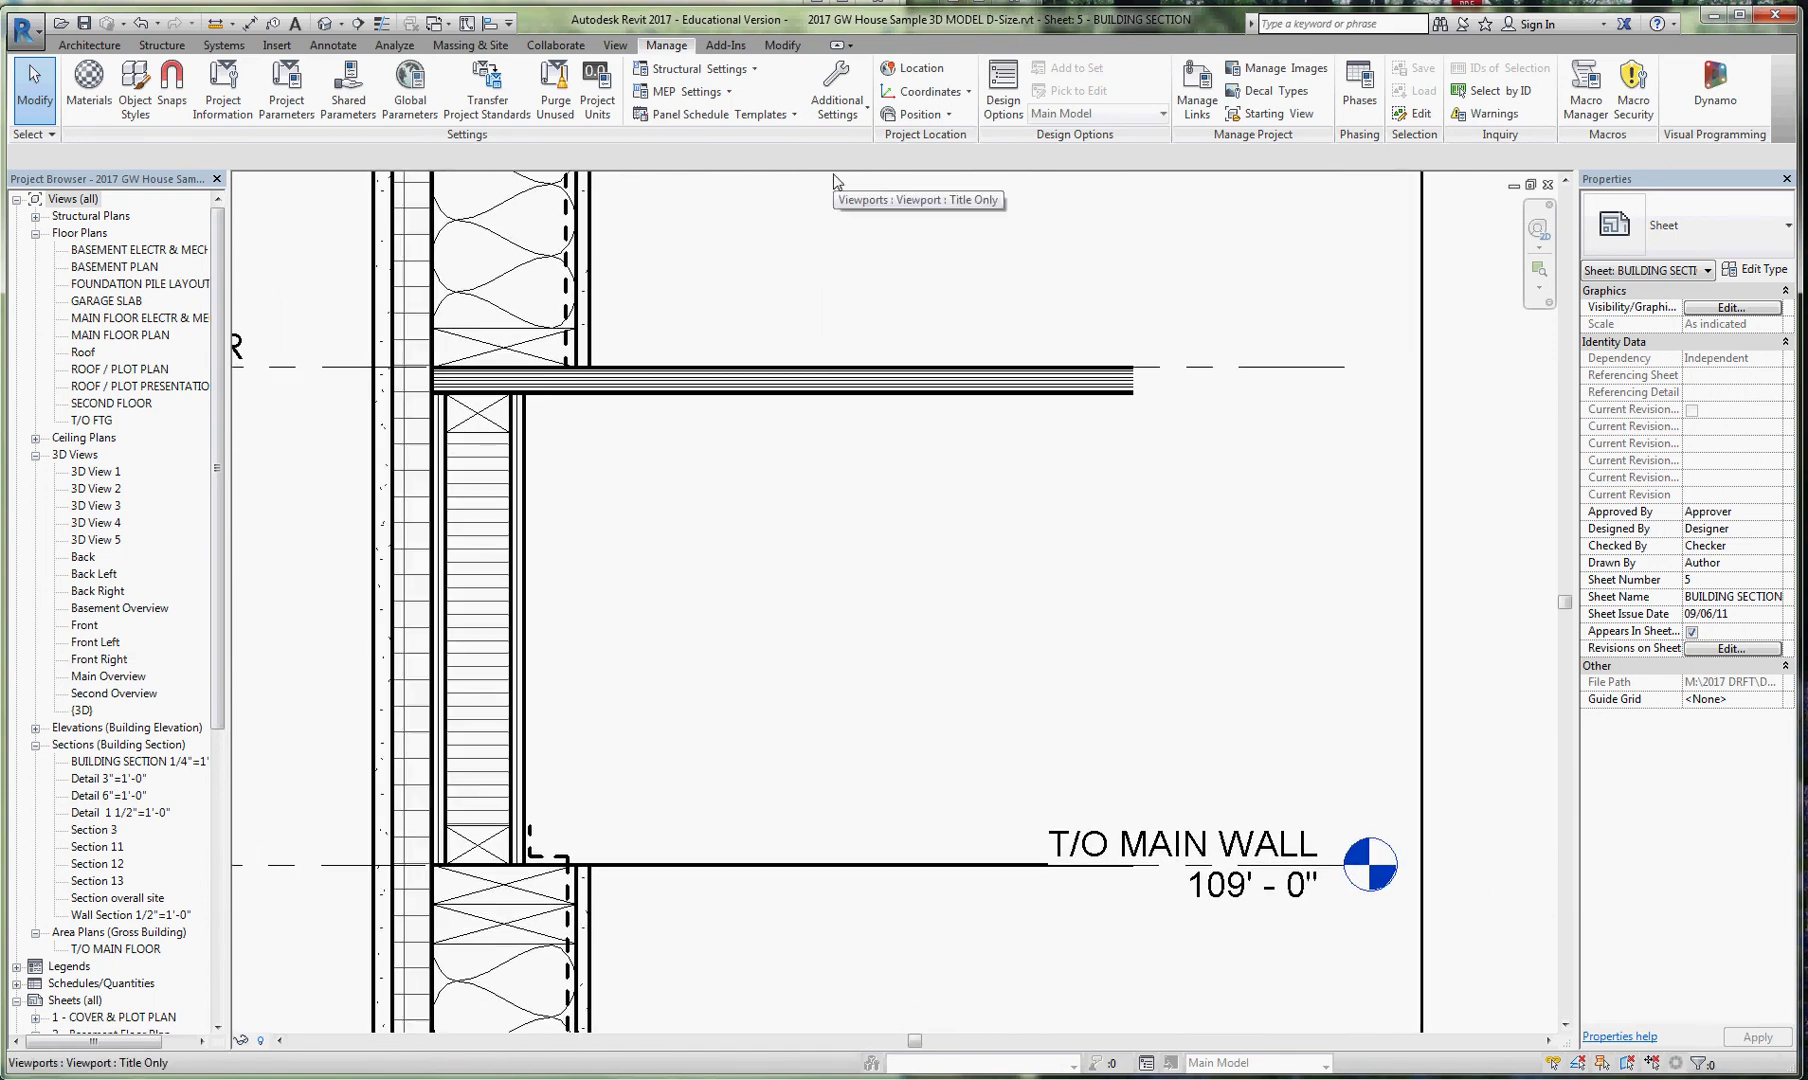
click(862, 104)
click(871, 346)
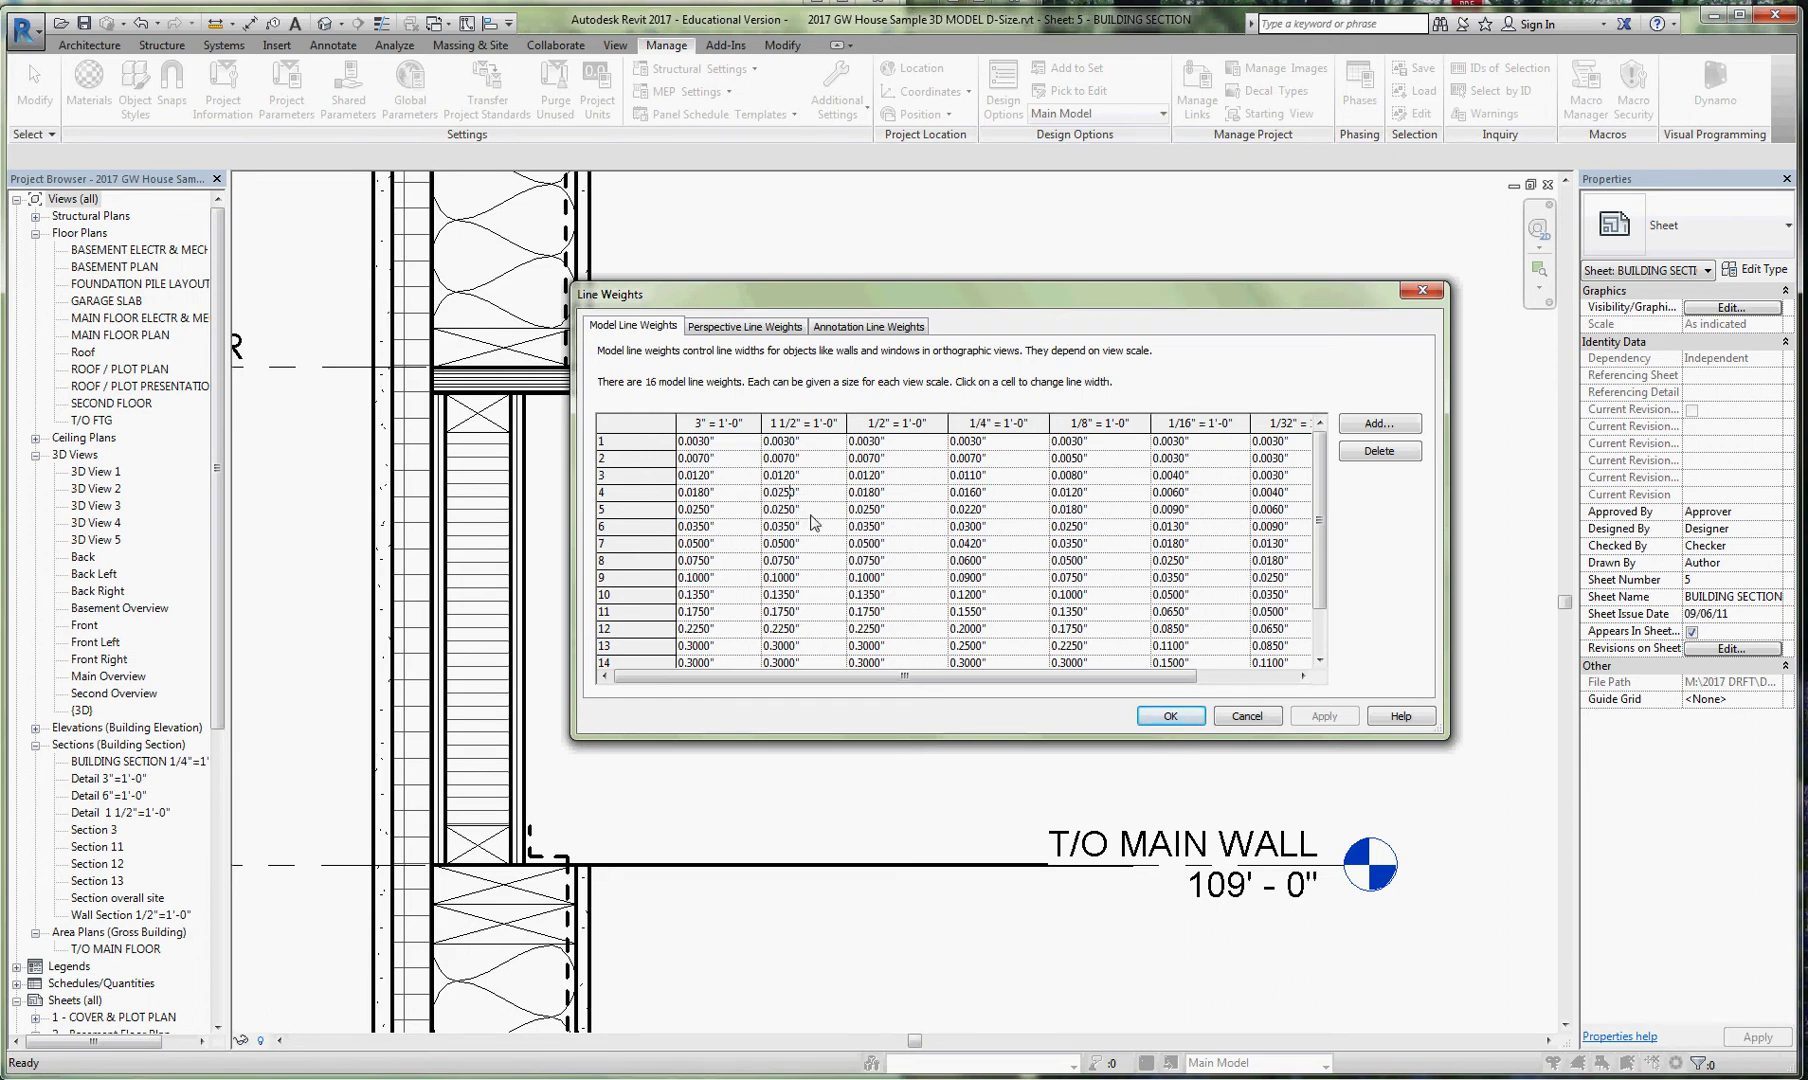
click(780, 510)
drag(867, 290, 959, 268)
click(1425, 697)
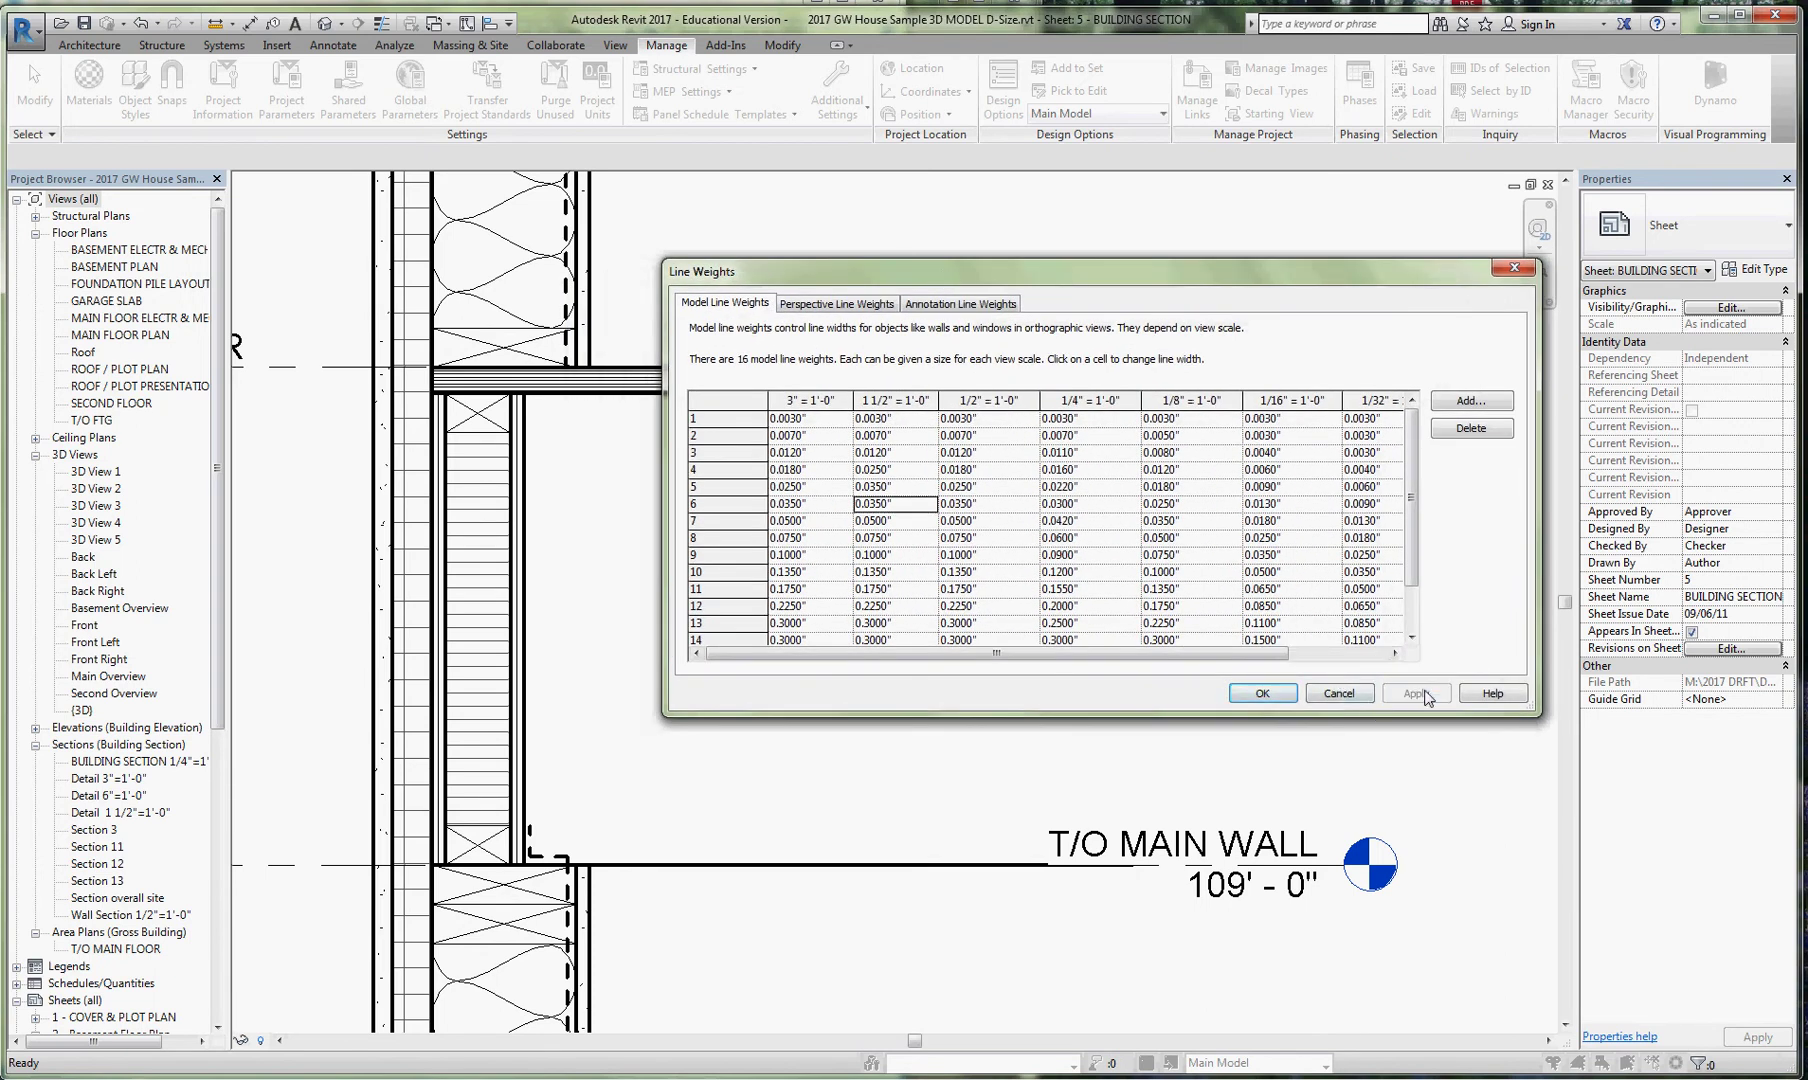
click(1259, 694)
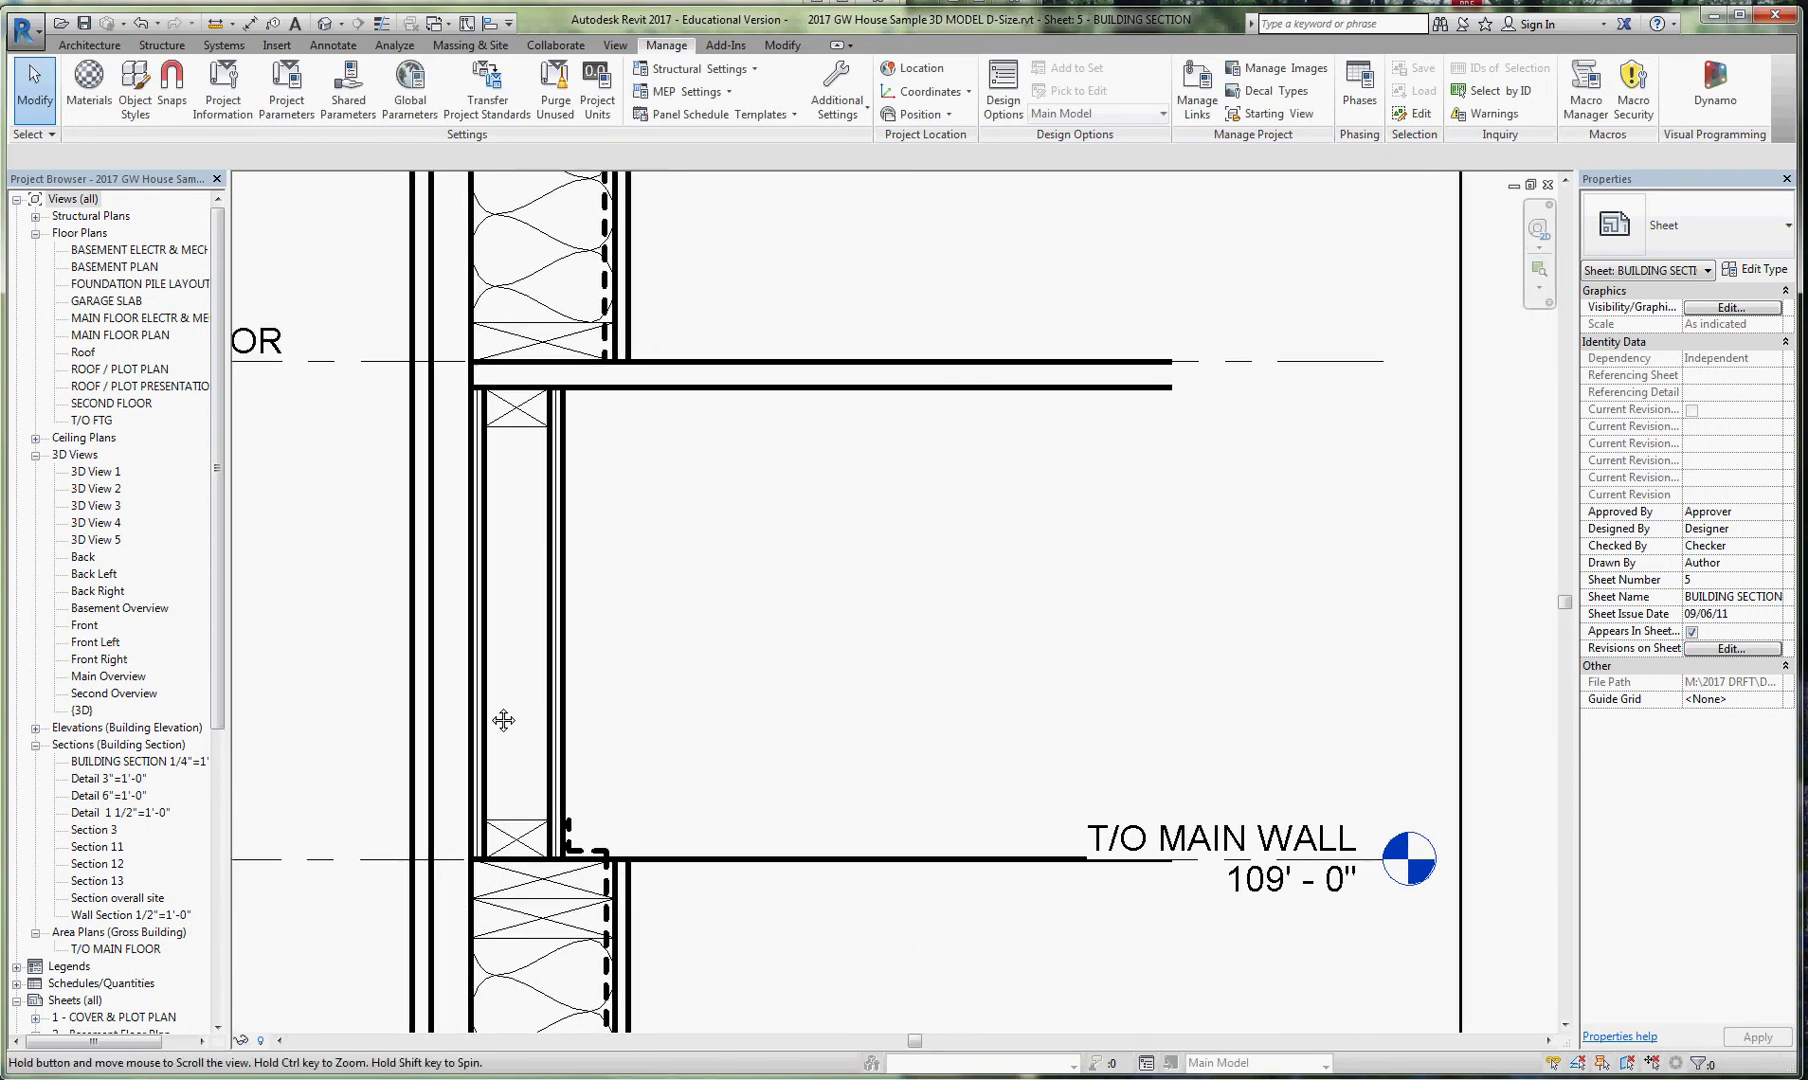
scroll(597, 703, down, 1)
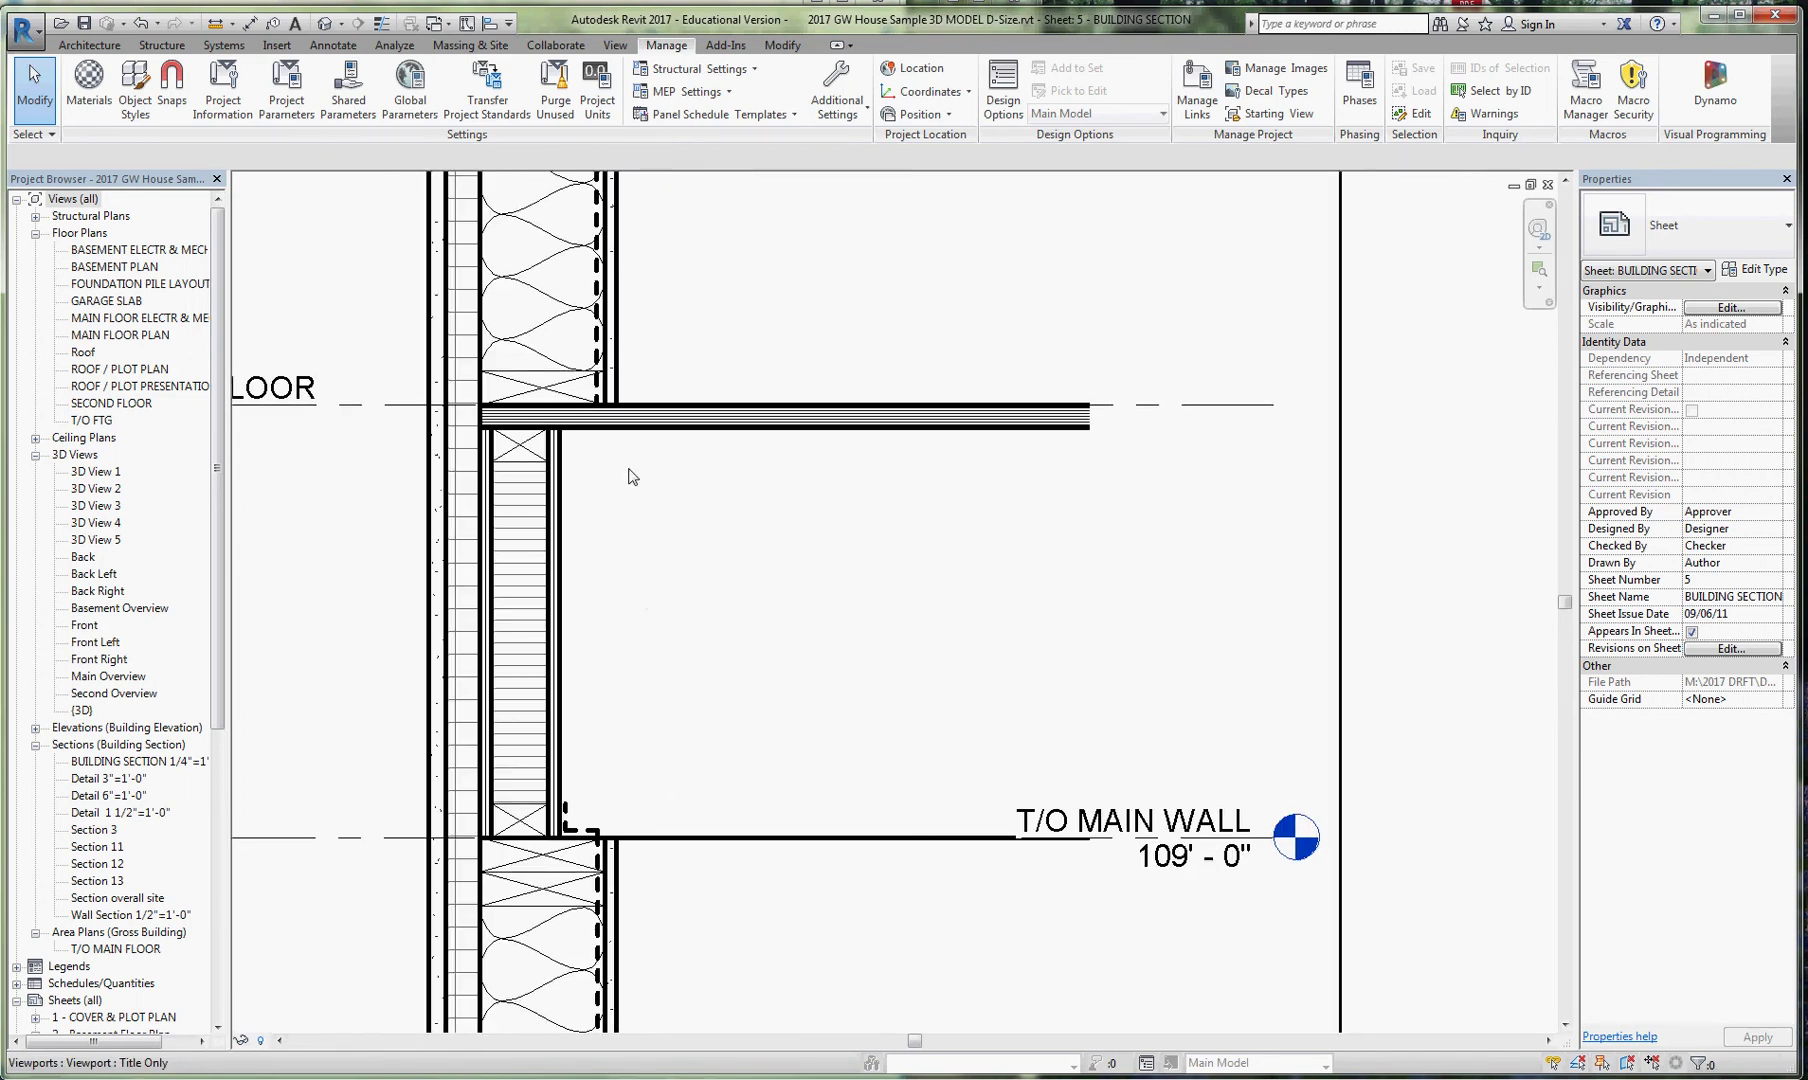
scroll(520, 465, up, 2)
scroll(520, 465, up, 1)
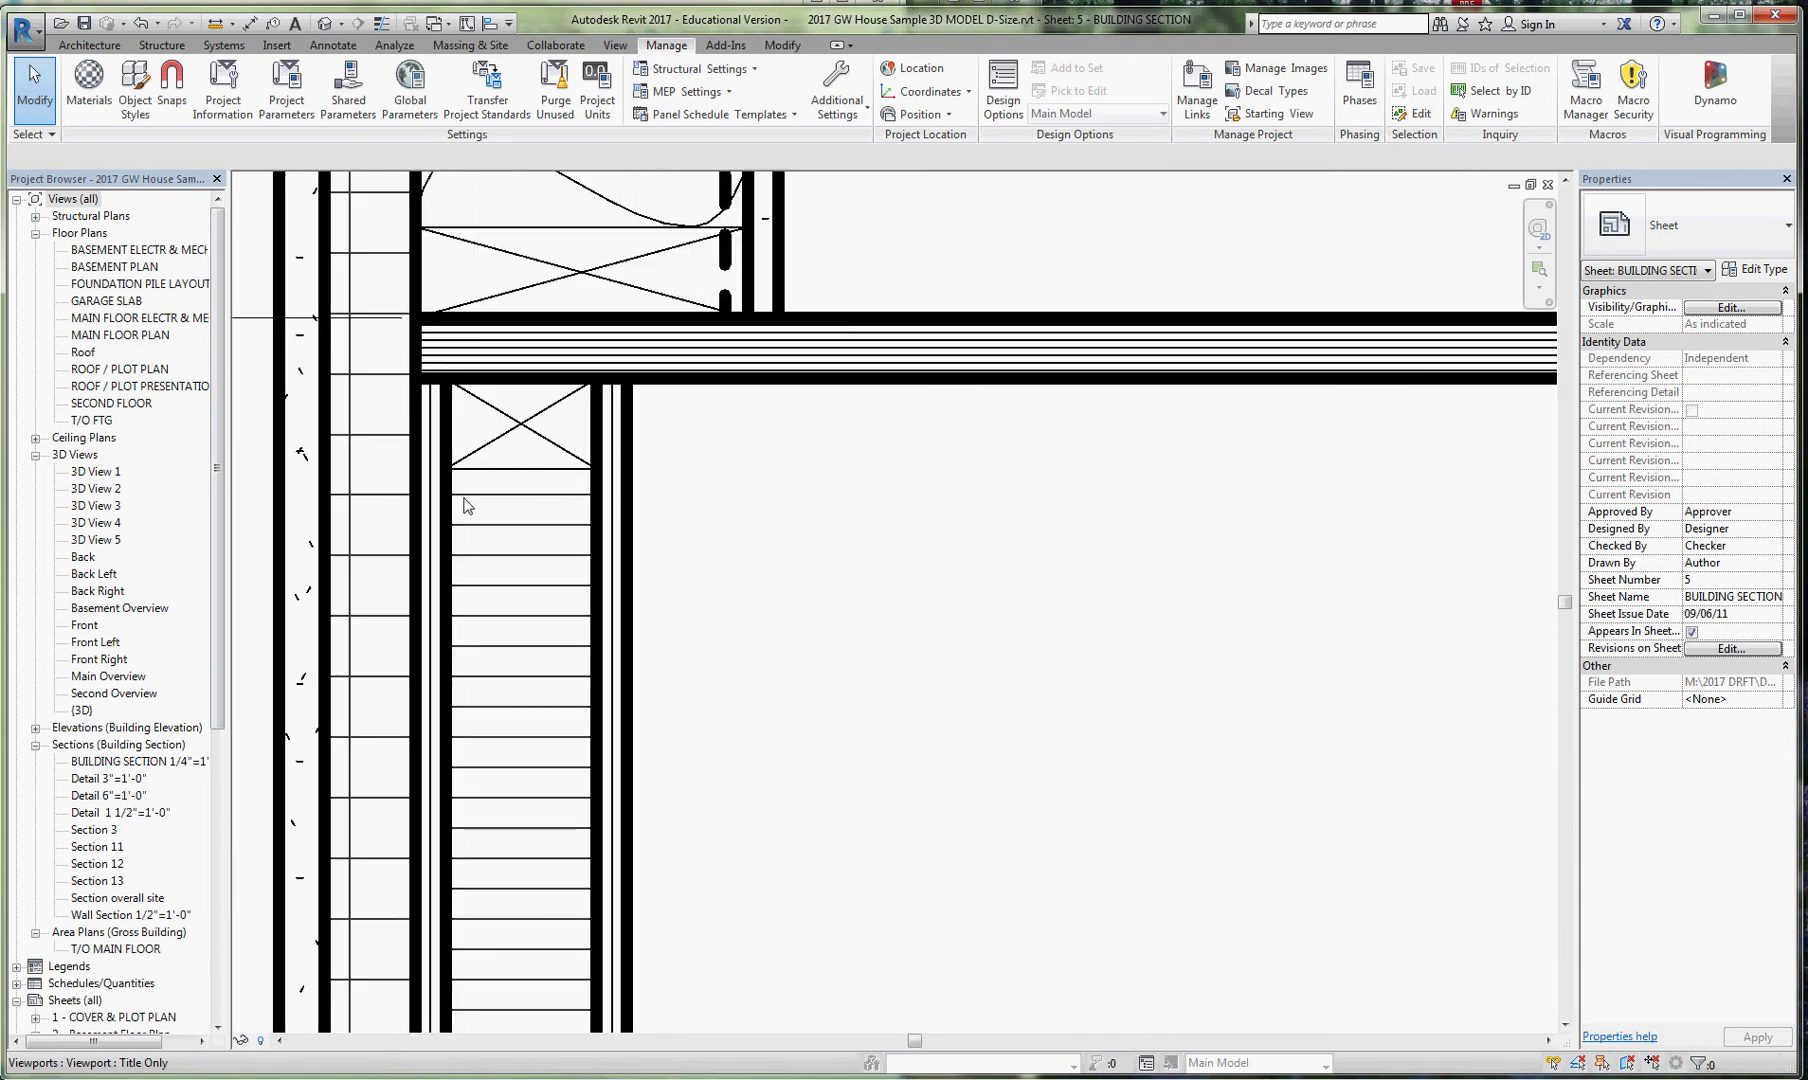
click(521, 468)
click(516, 469)
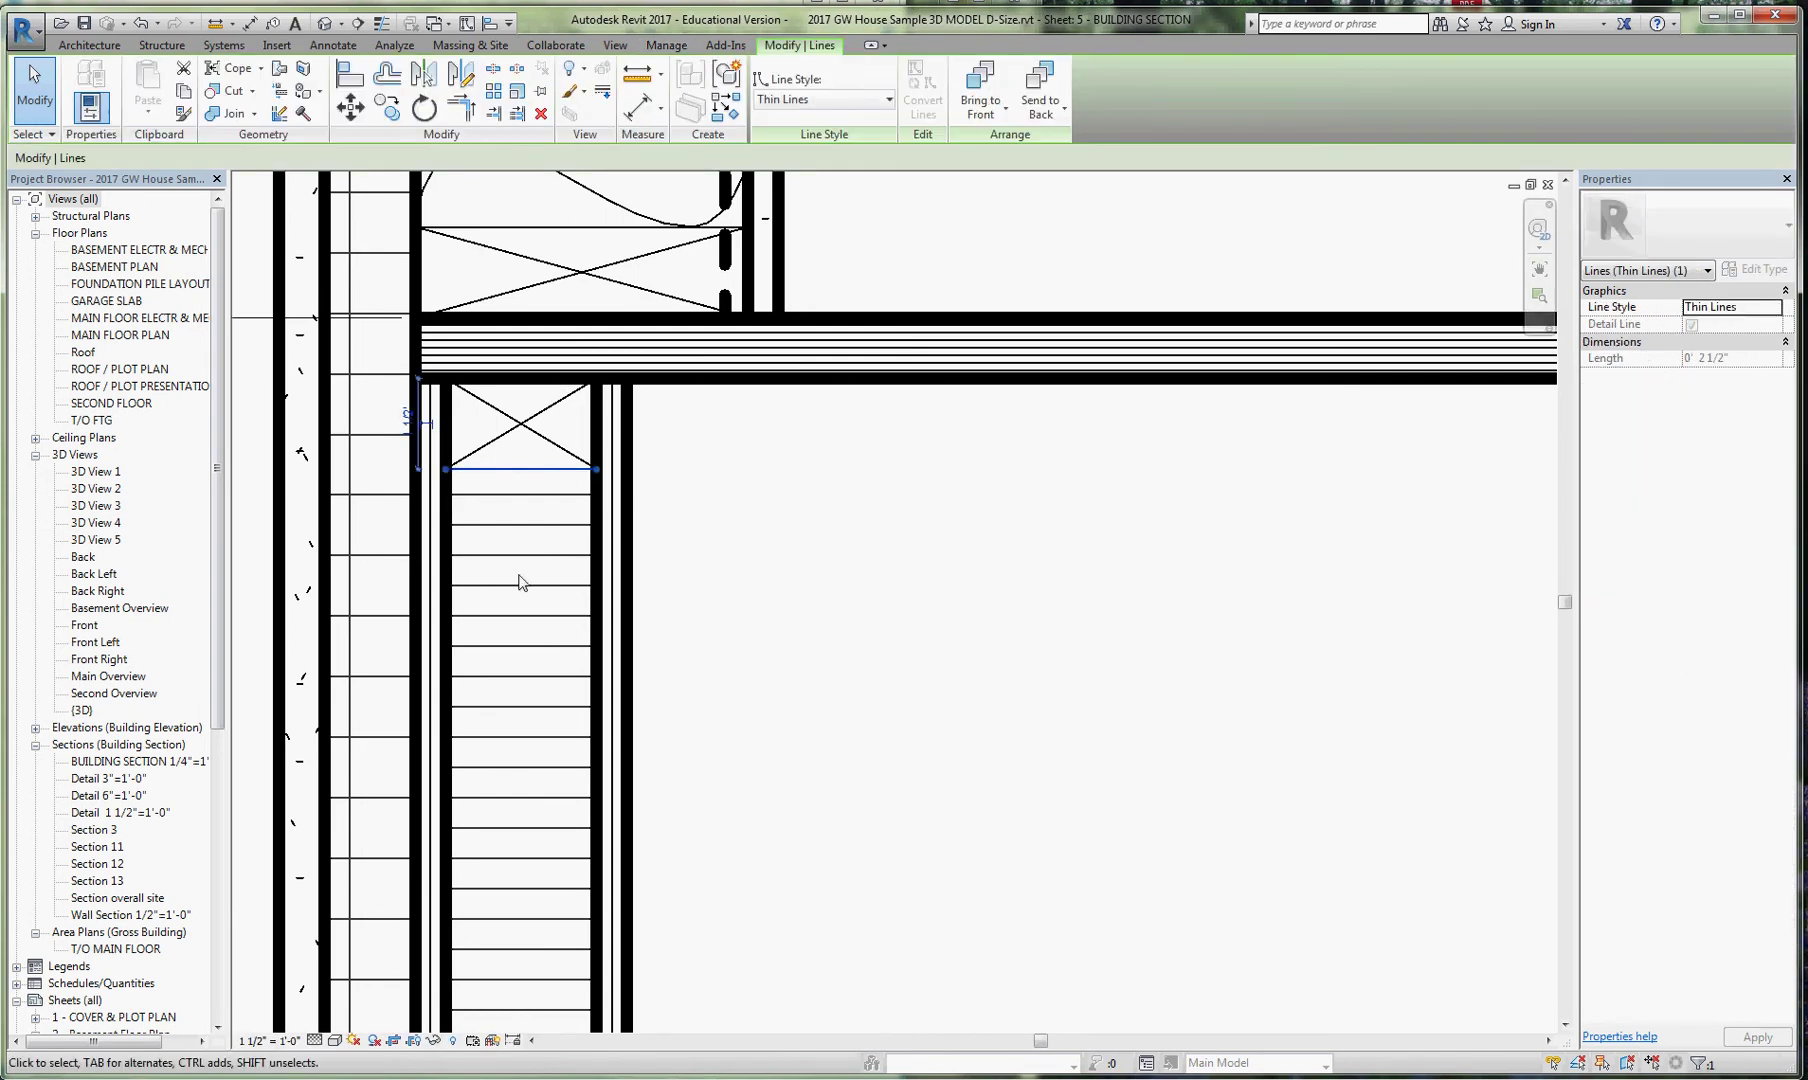
scroll(630, 286, down, 3)
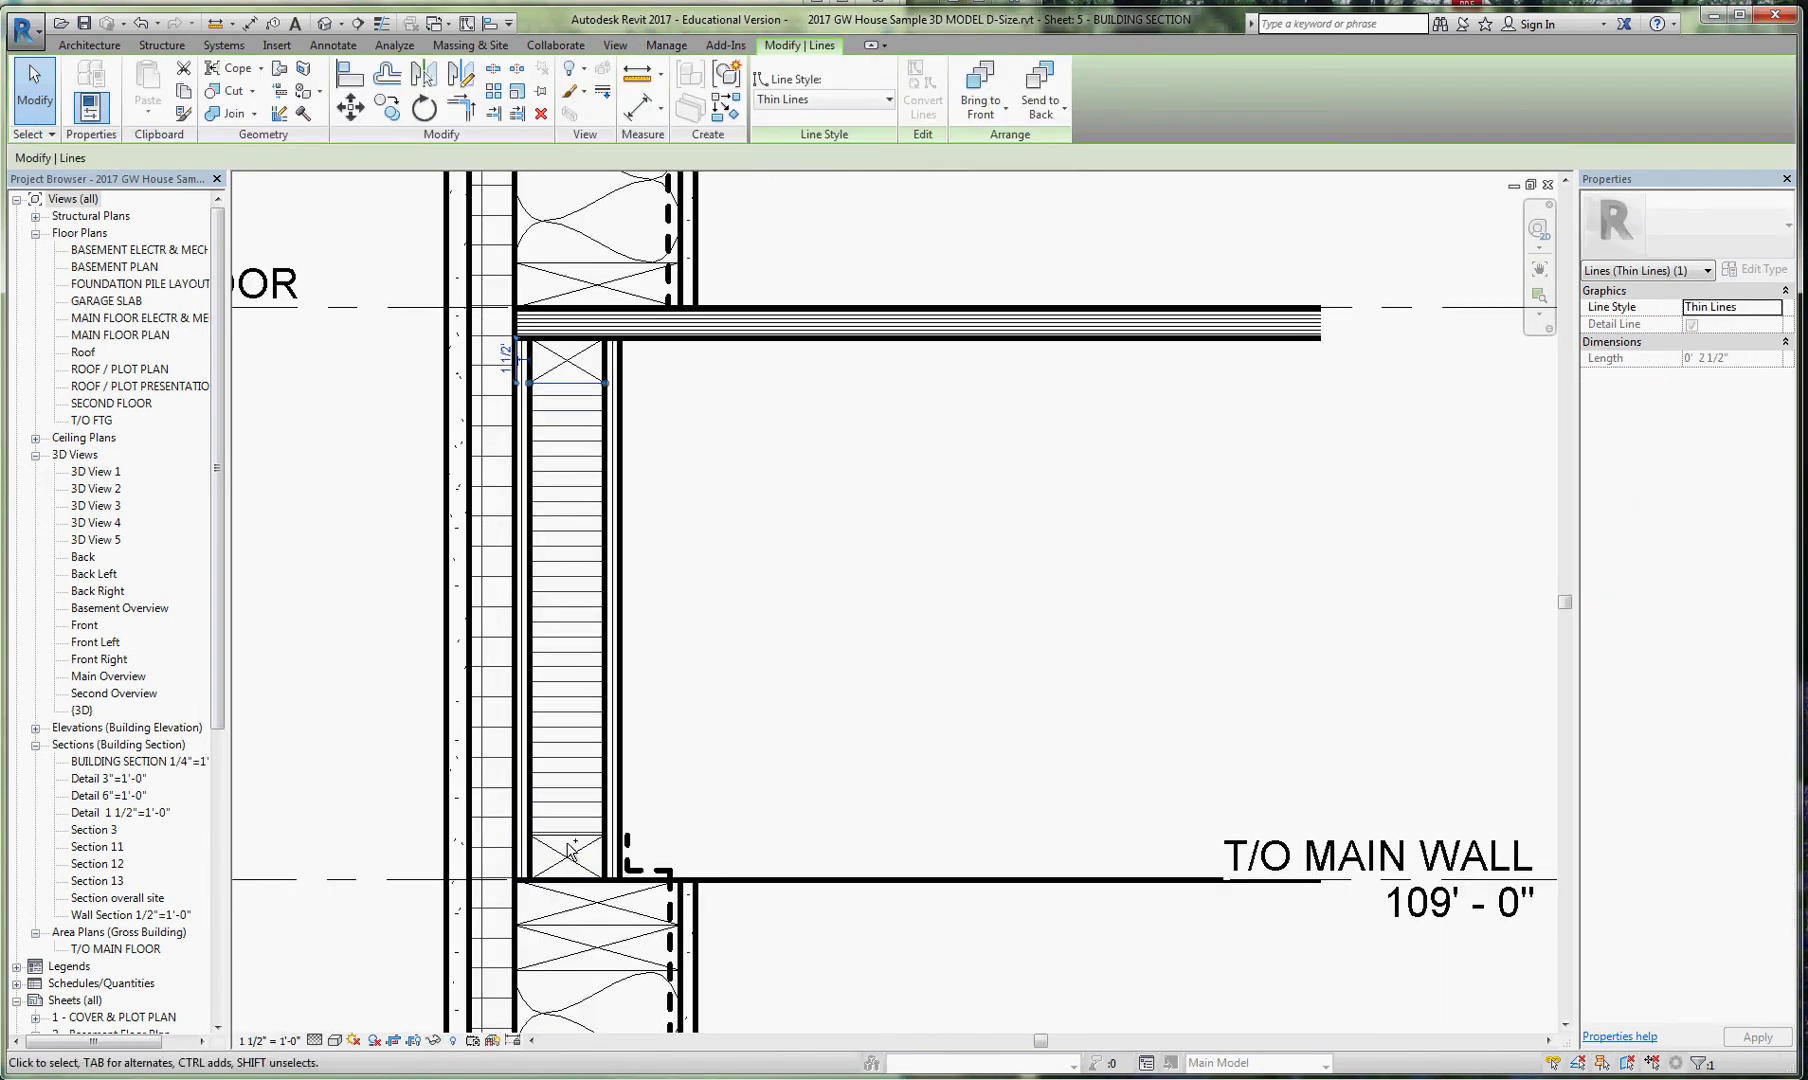
ctrl+click(567, 843)
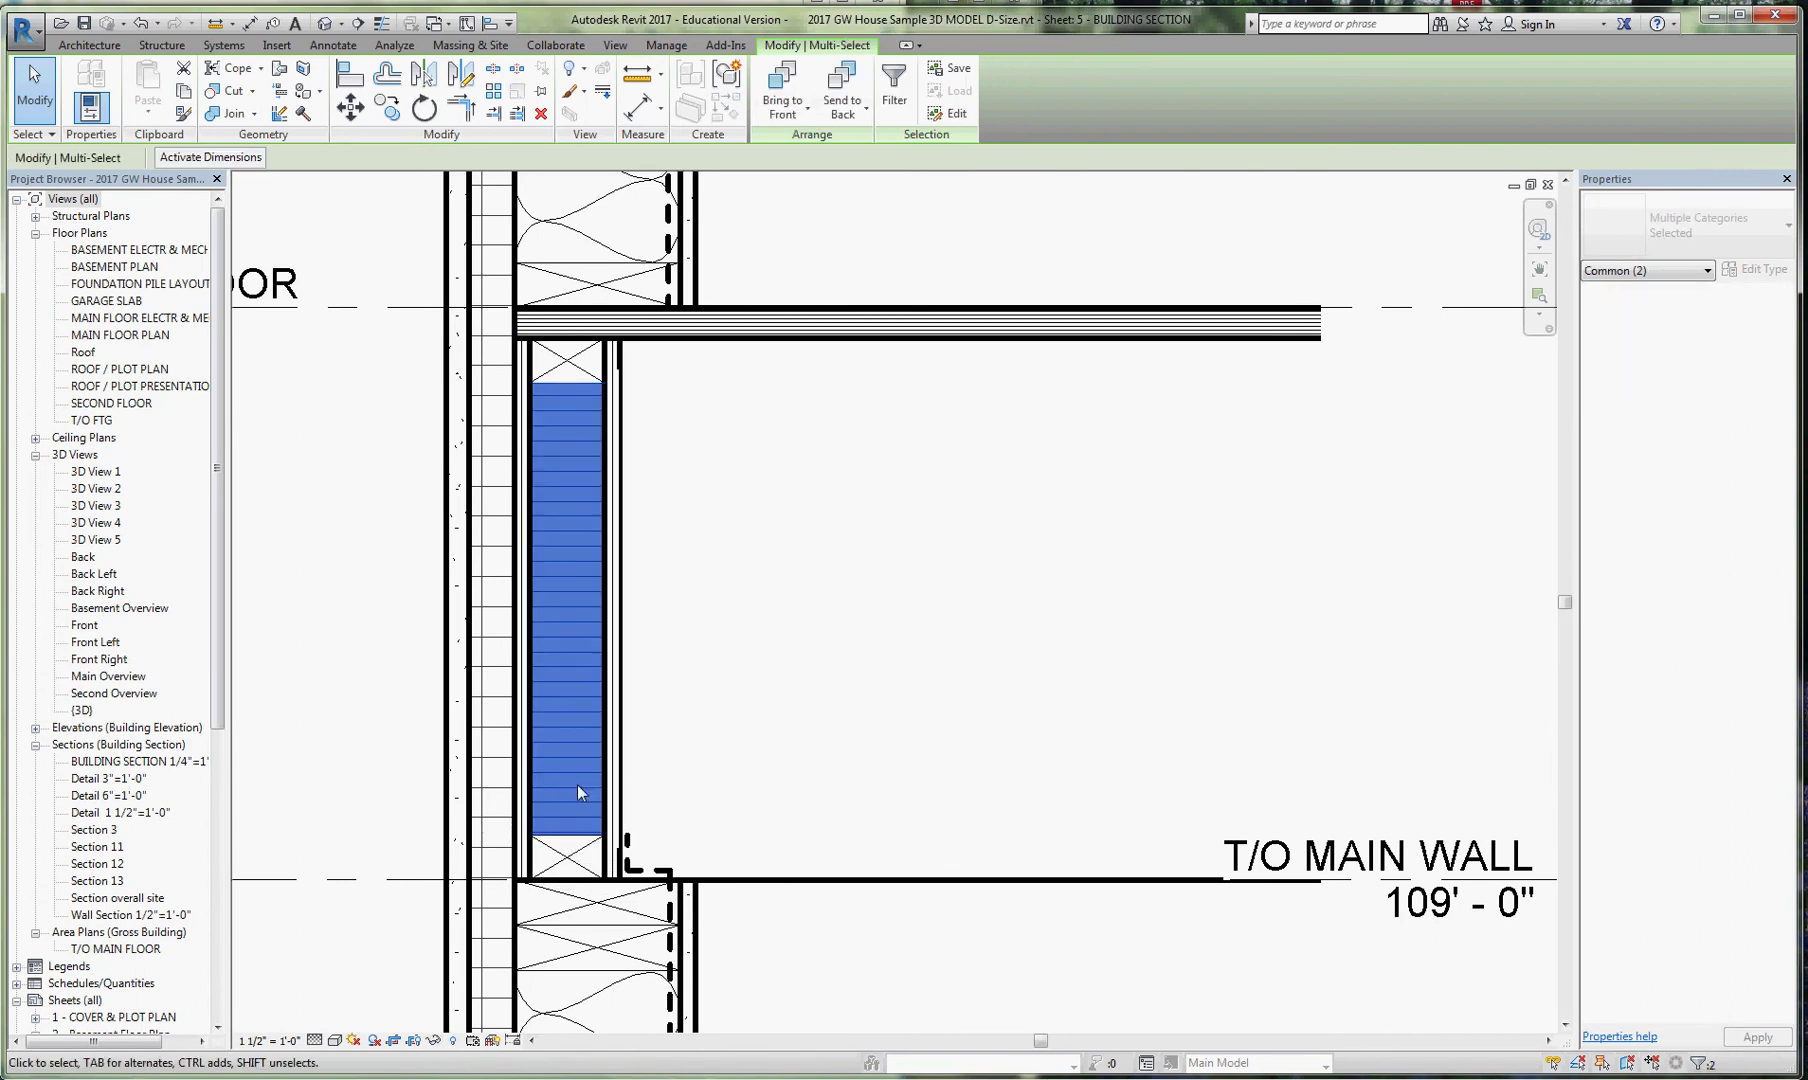
key(Escape)
Assign the 05 Heavy line style to the outline of the small crossed framing member directly beneath the second floor, excluding its diagonals.
scroll(530, 400, up, 3)
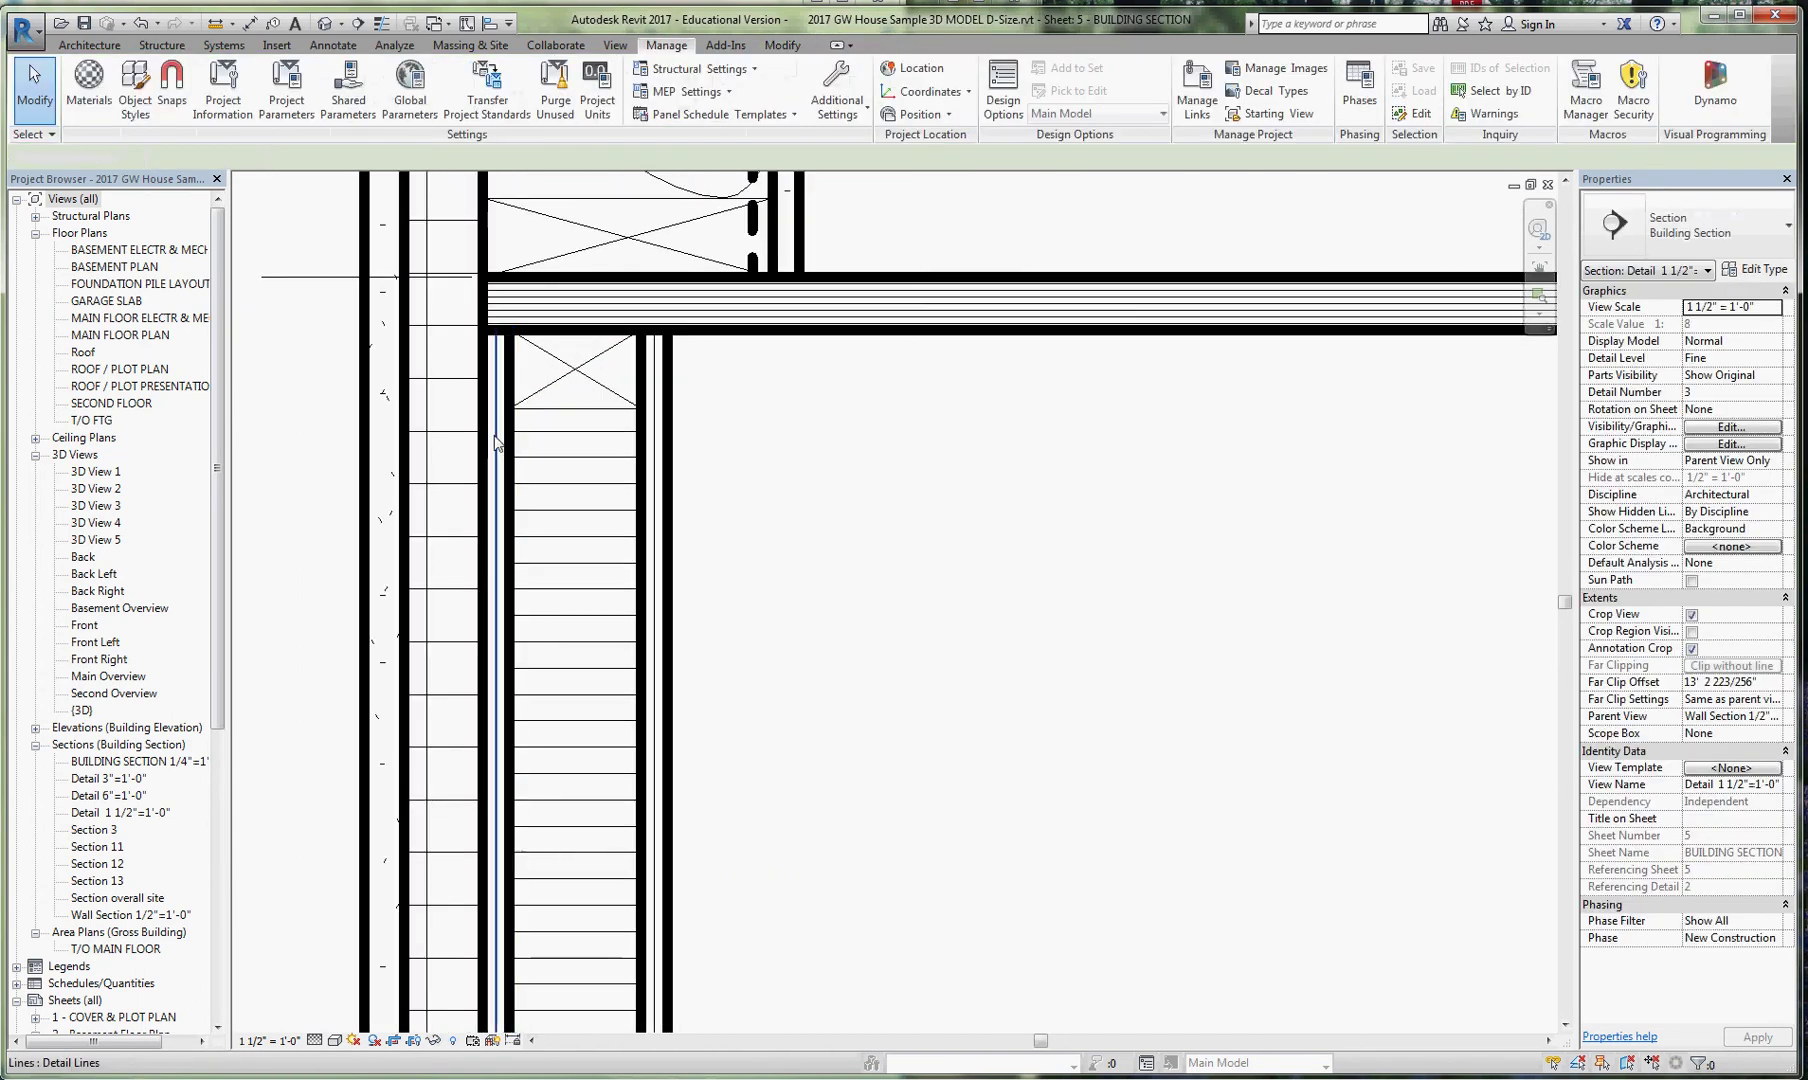
click(617, 343)
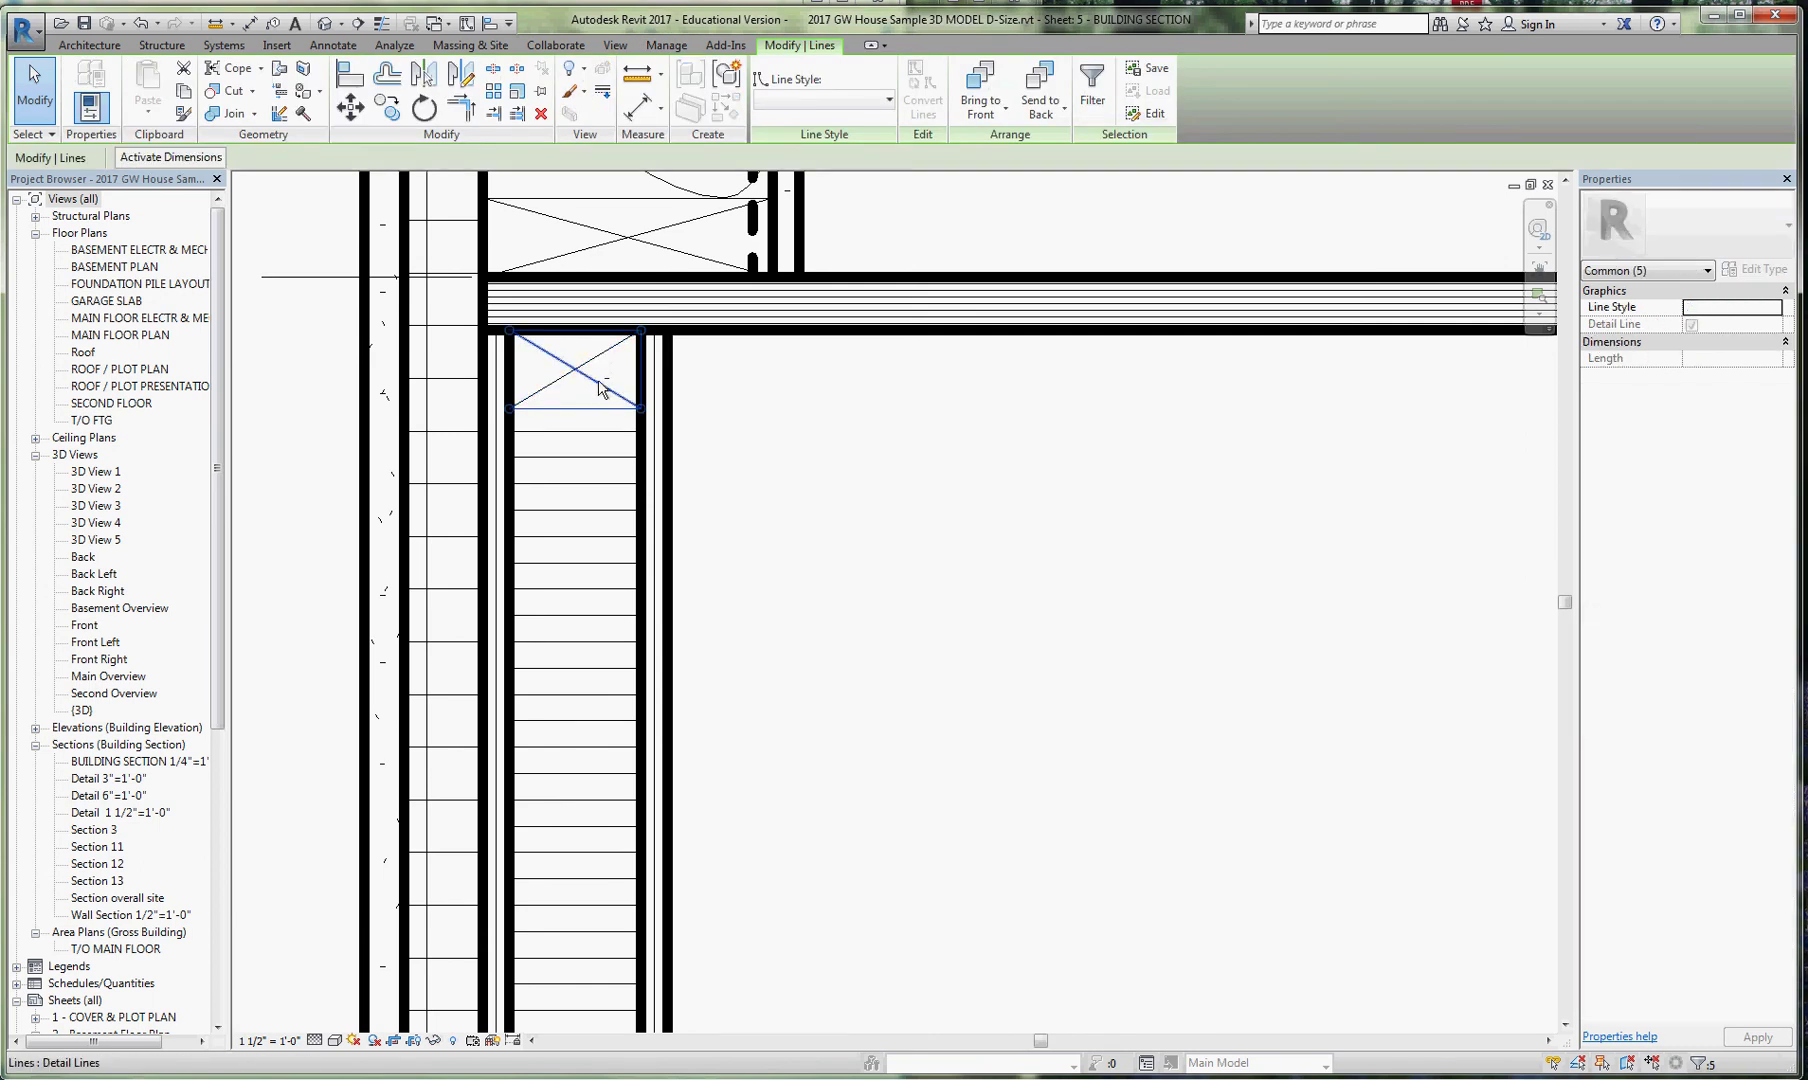
shift+click(600, 388)
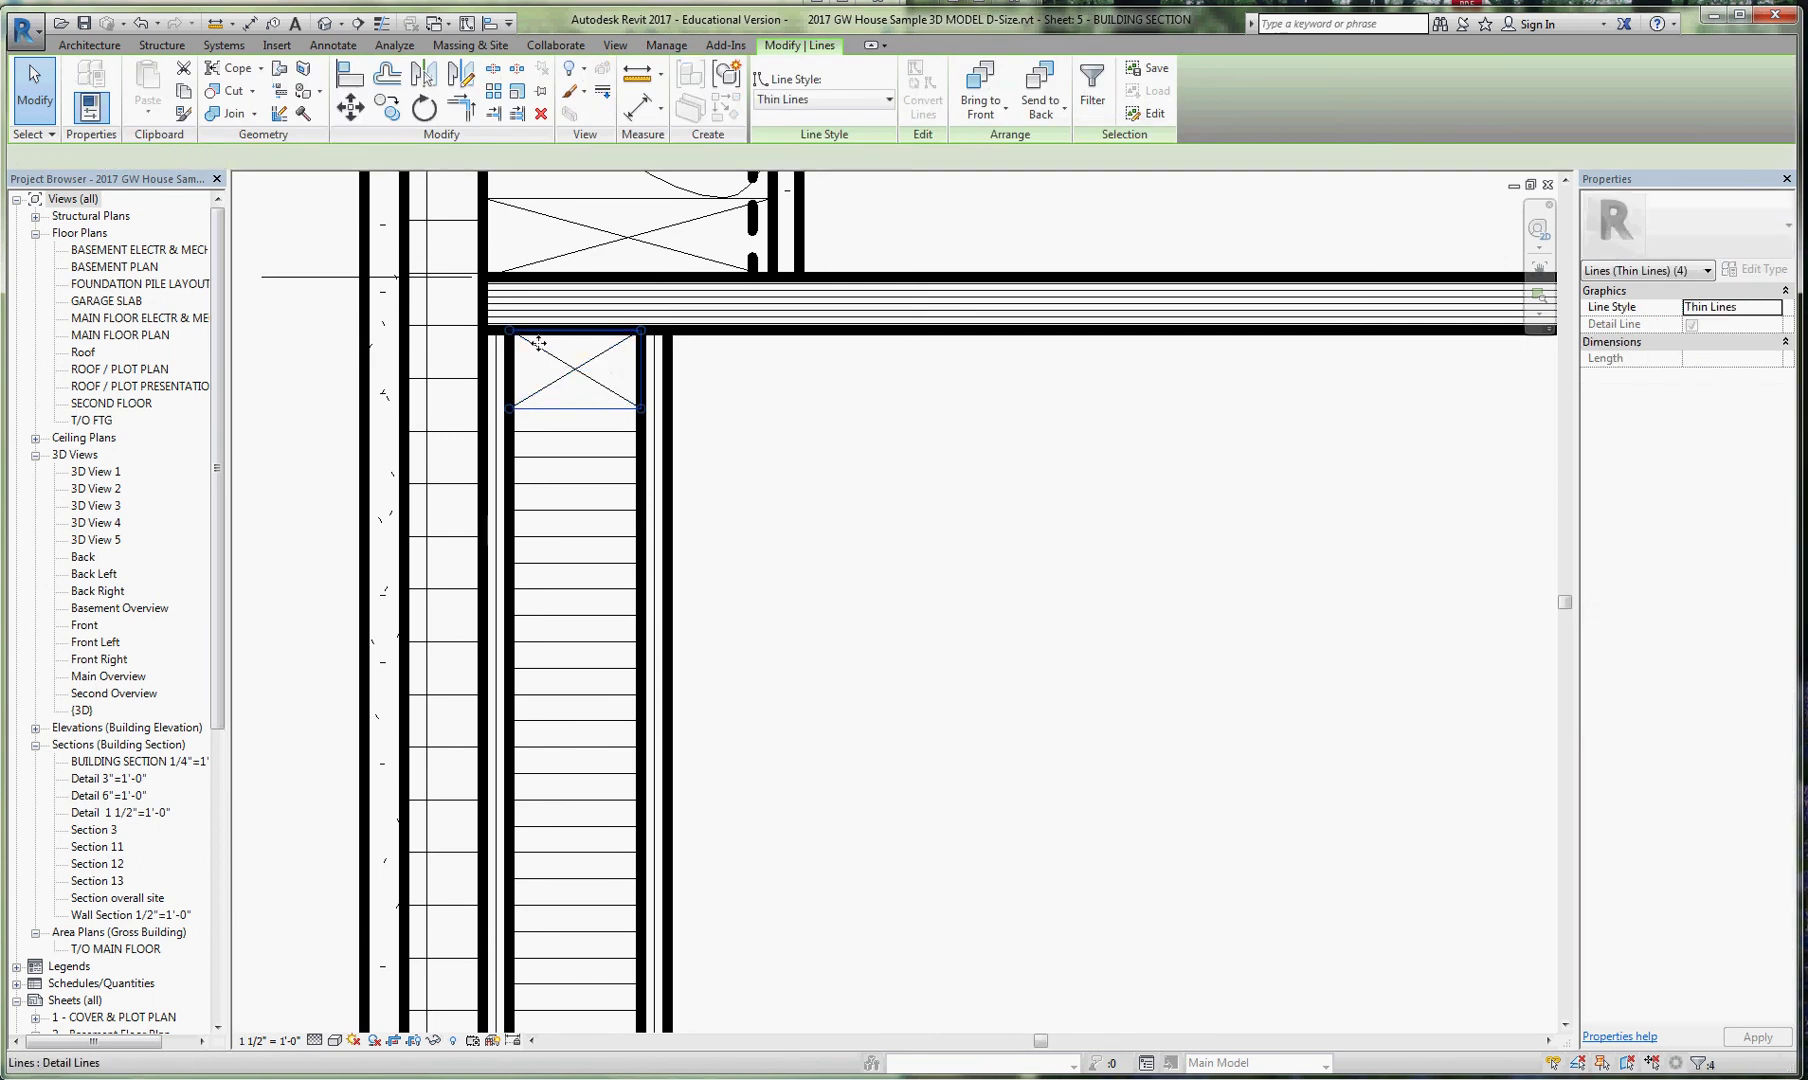
click(886, 99)
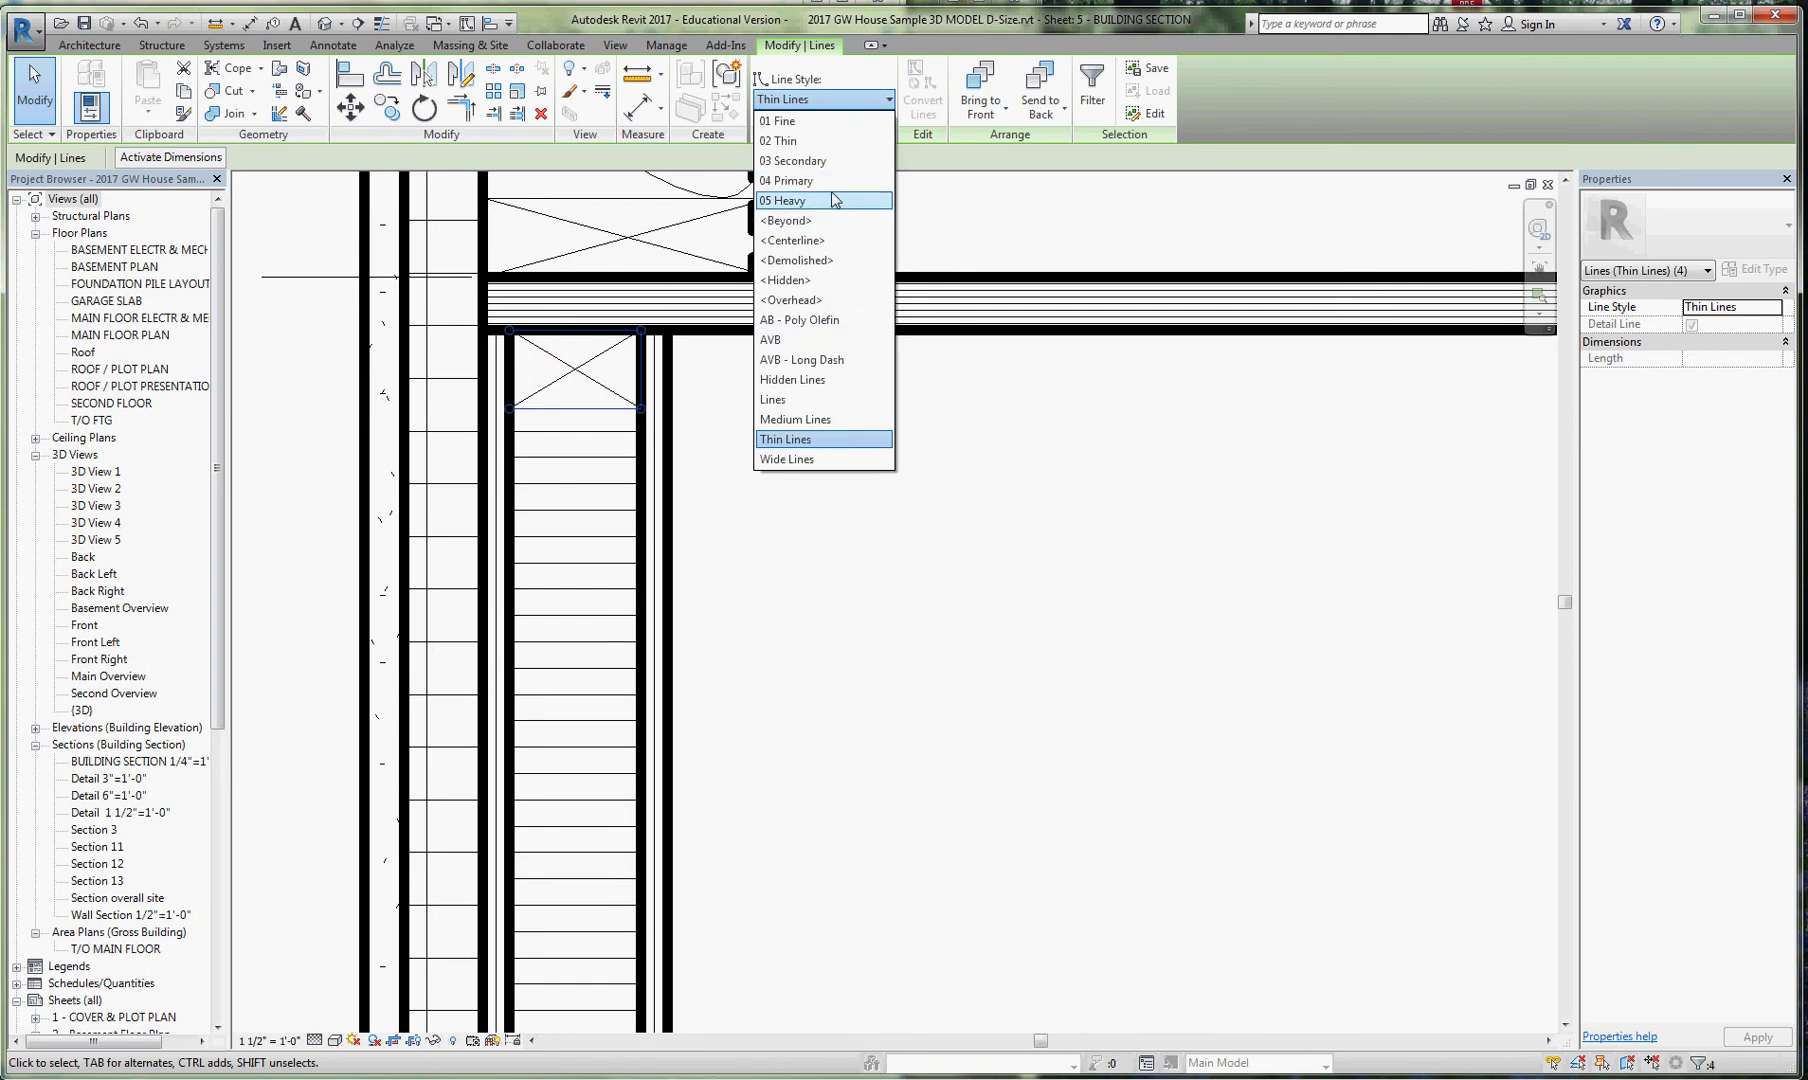
click(812, 209)
Assign the 05 Heavy line style to the outline of the small crossed member just above the T/O Main Wall line, excluding its diagonals.
scroll(799, 387, down, 2)
middle_drag(730, 805, 718, 655)
scroll(717, 655, up, 3)
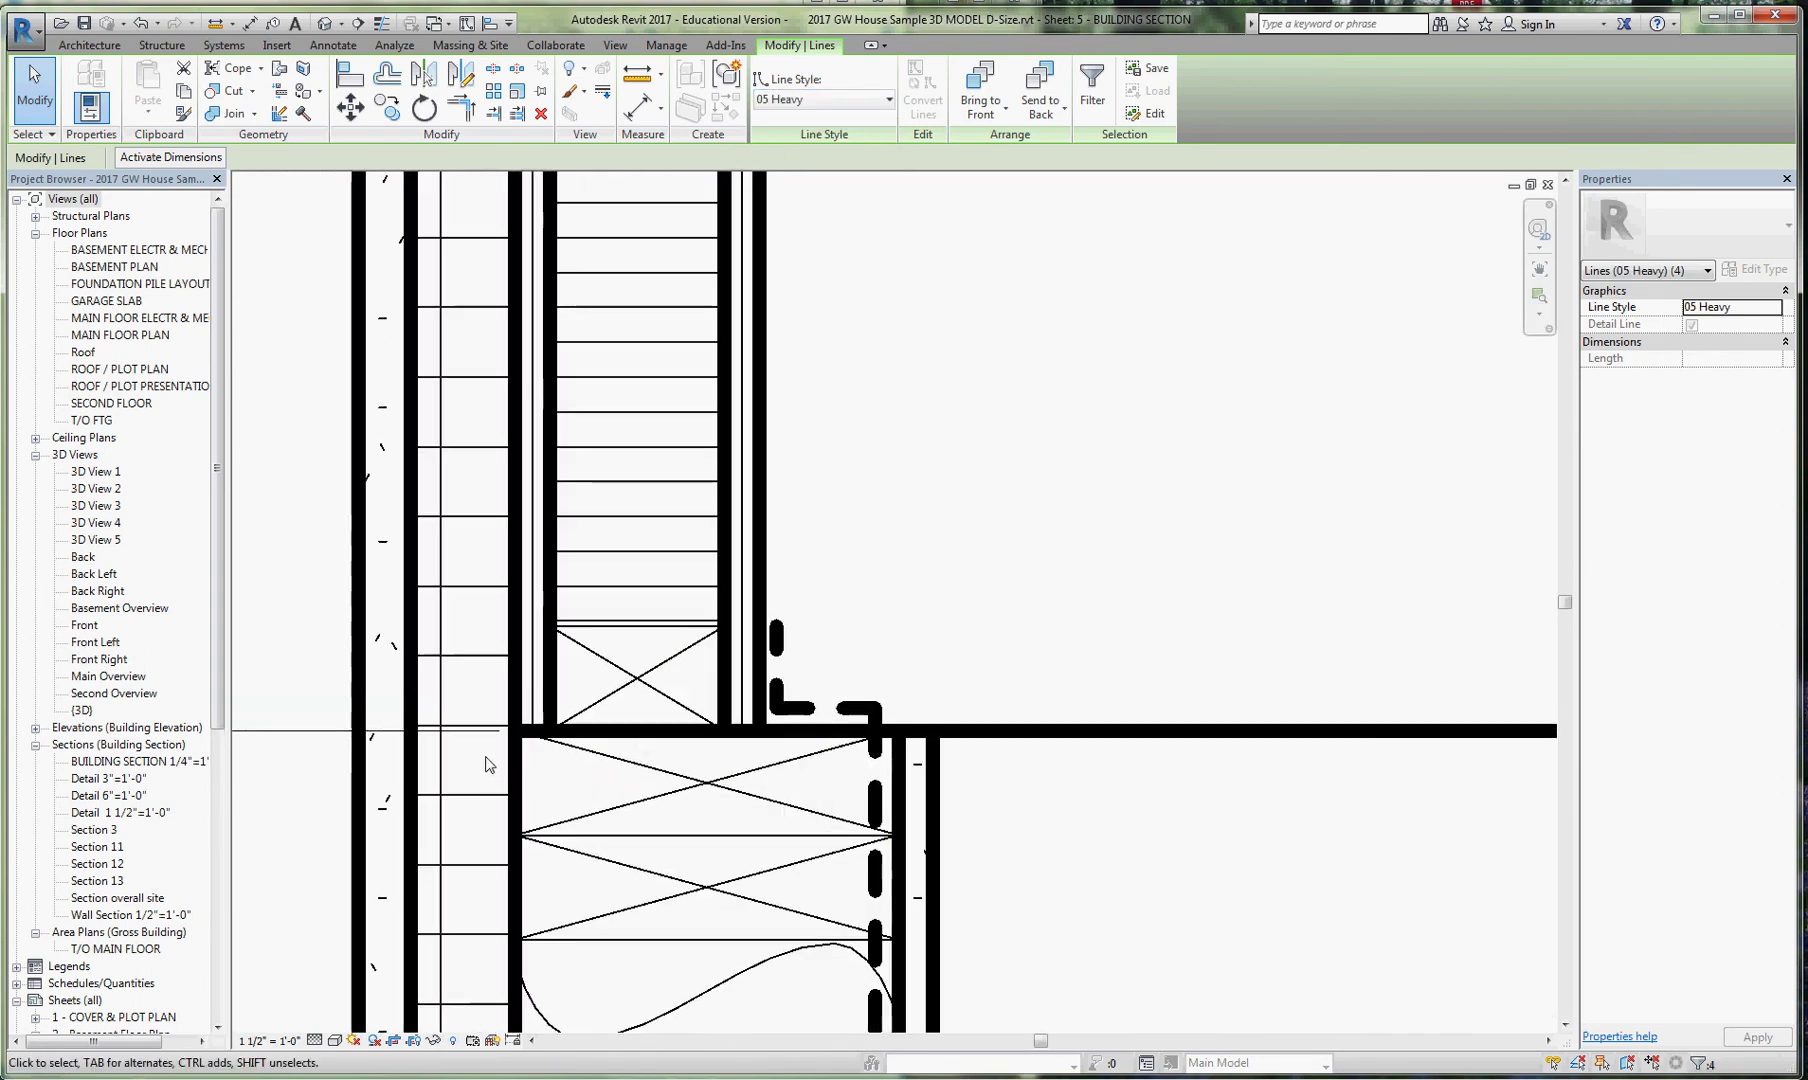
drag(485, 755, 741, 627)
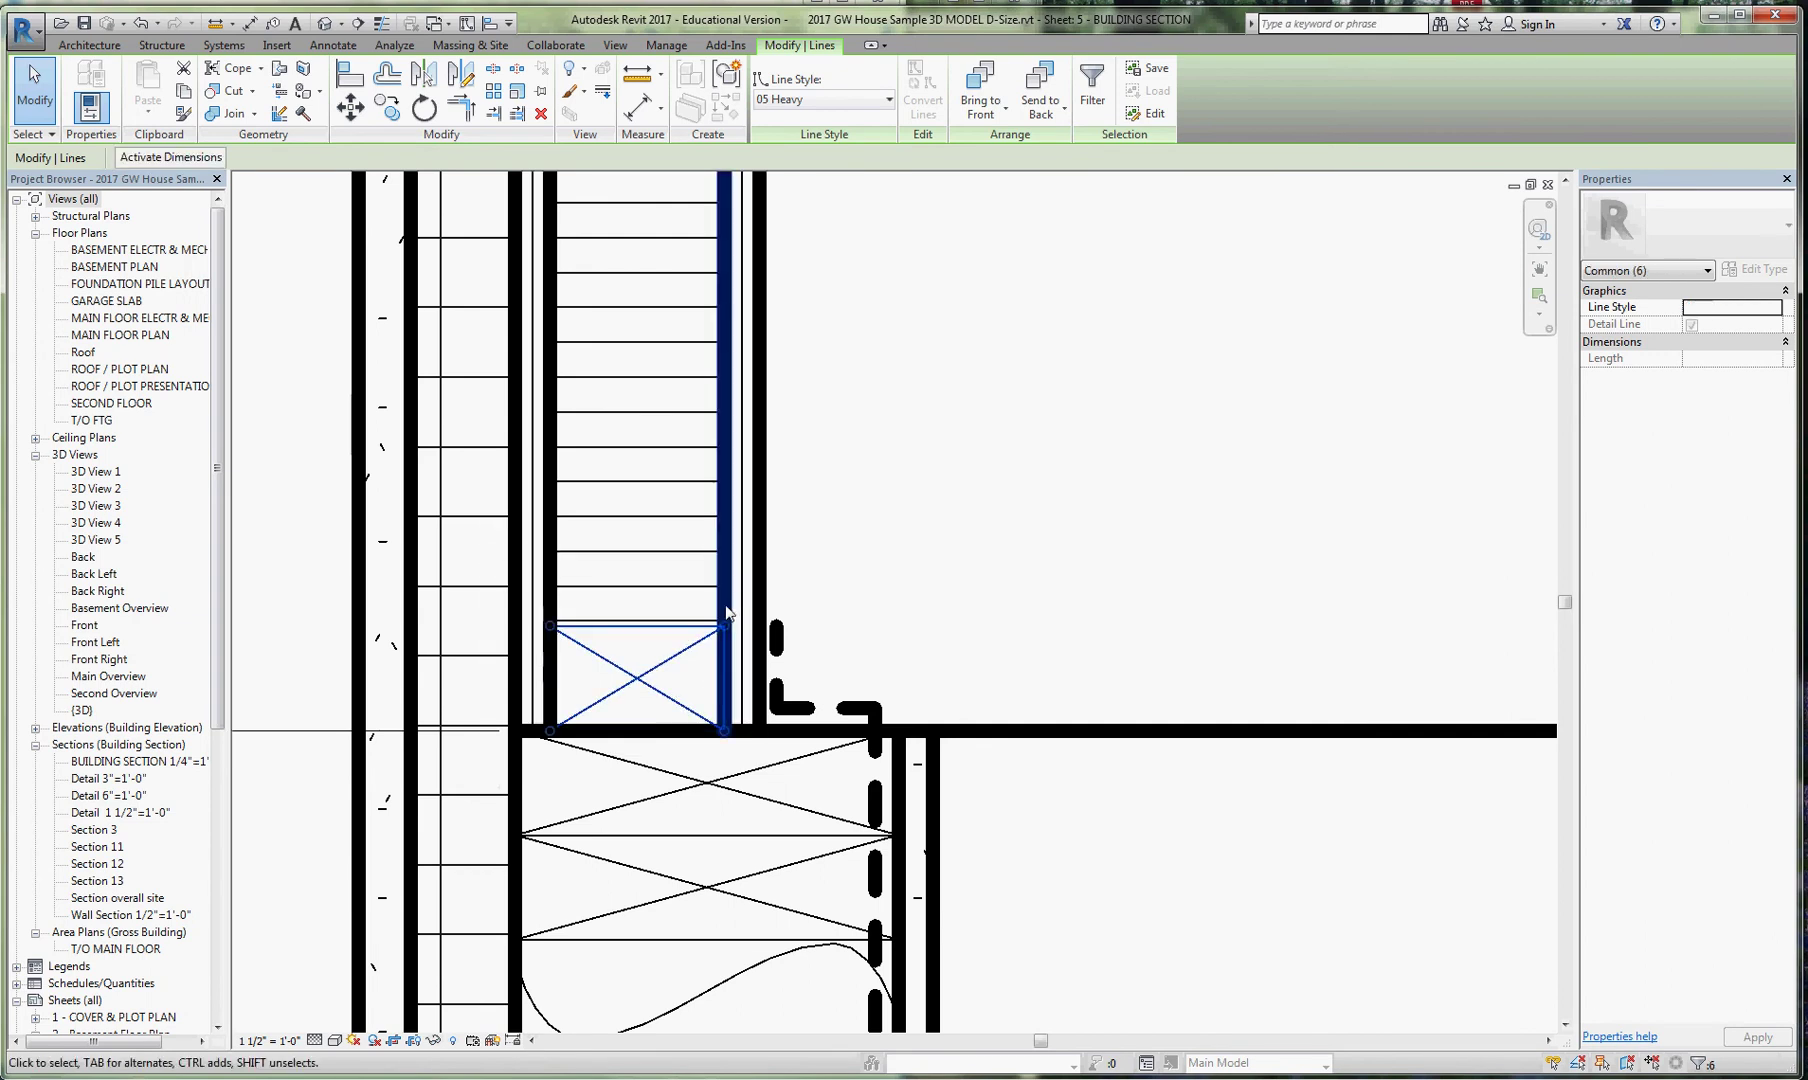
shift+click(660, 665)
shift+click(620, 664)
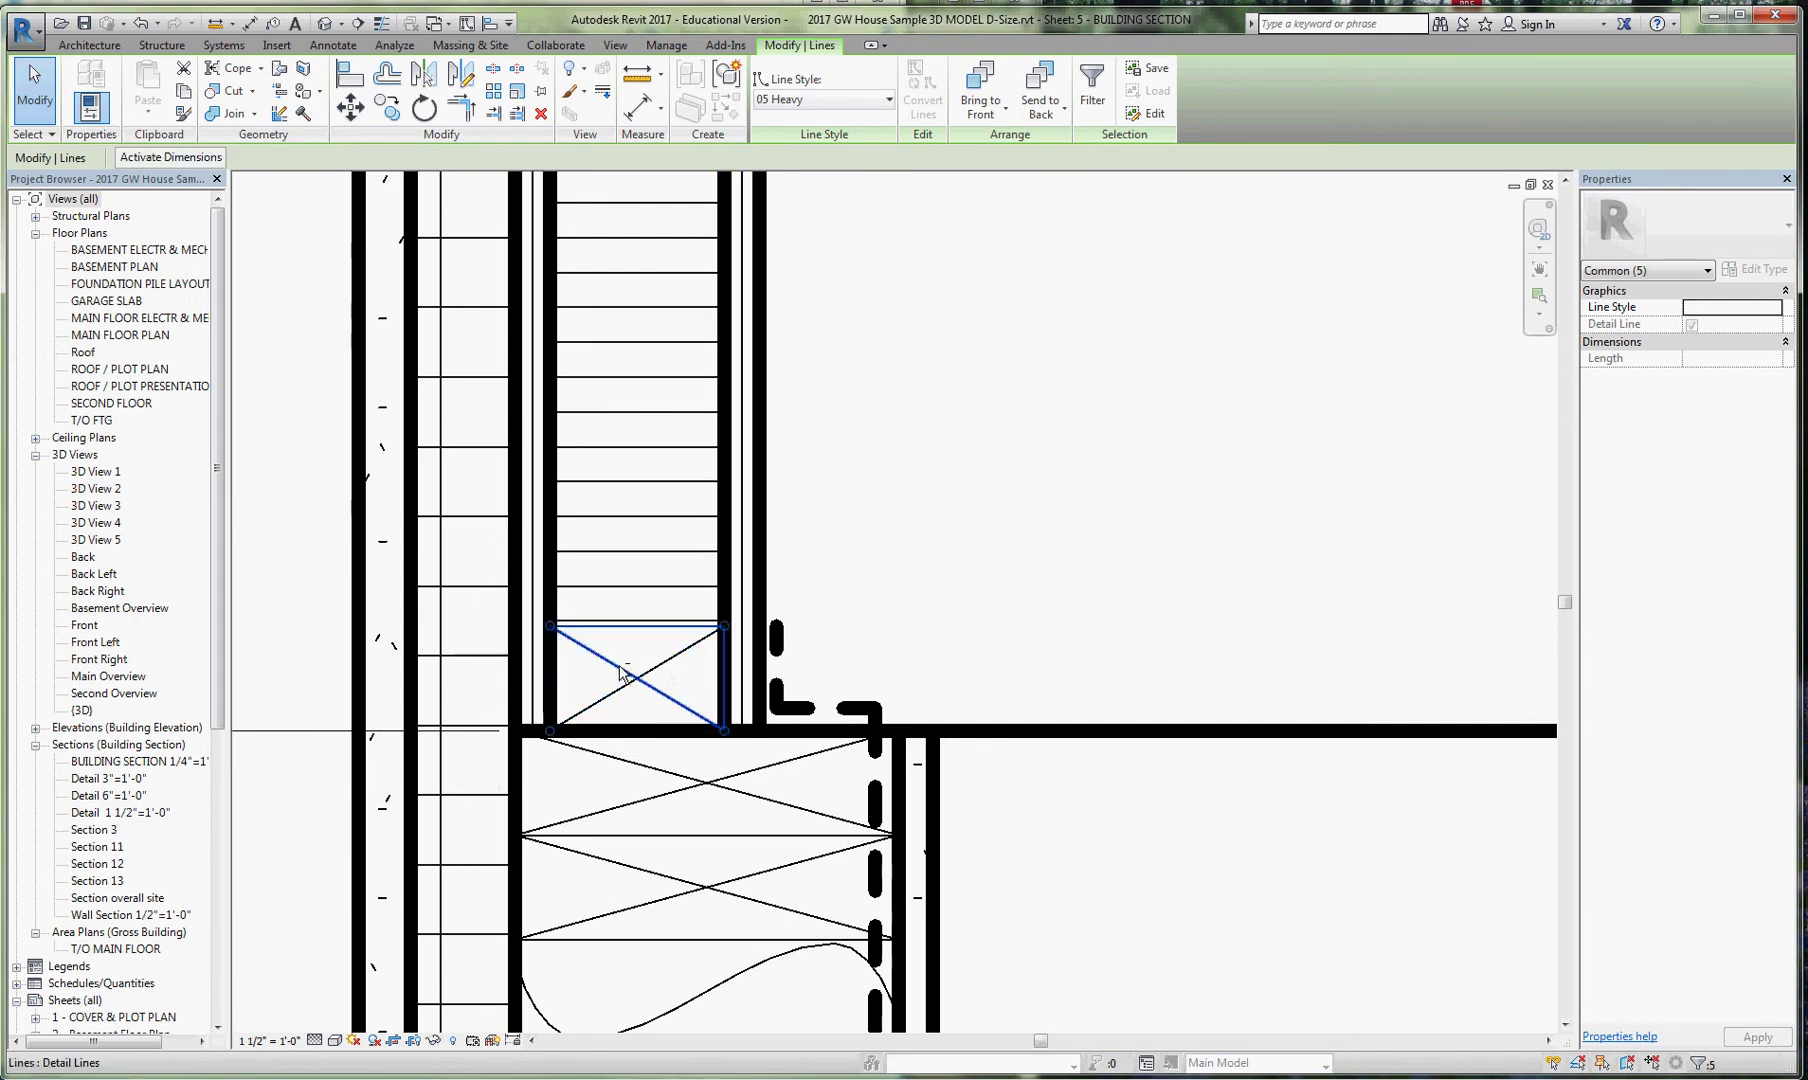
click(825, 100)
click(797, 200)
scroll(755, 729, down, 2)
click(938, 651)
Assign the 05 Heavy line style to the outline of the crossed wall plate sitting on the second floor, excluding its diagonals.
scroll(650, 790, down, 3)
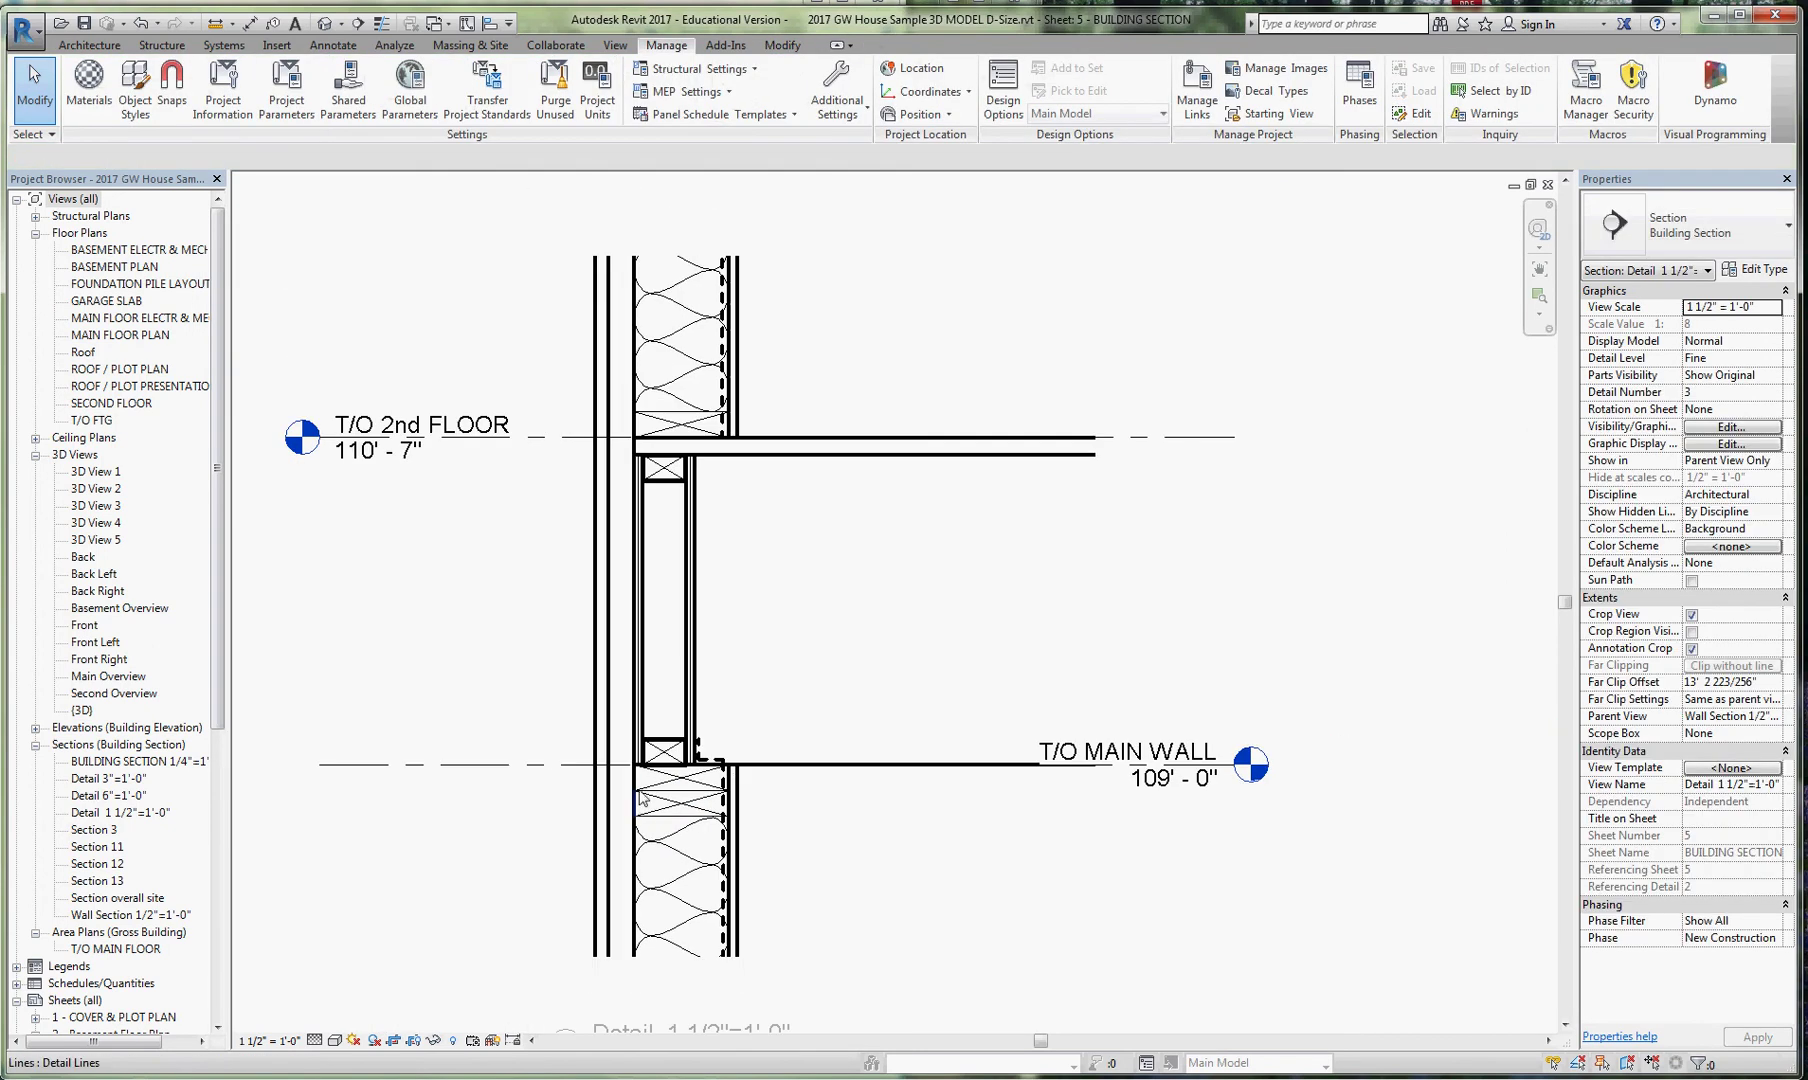
scroll(660, 408, up, 3)
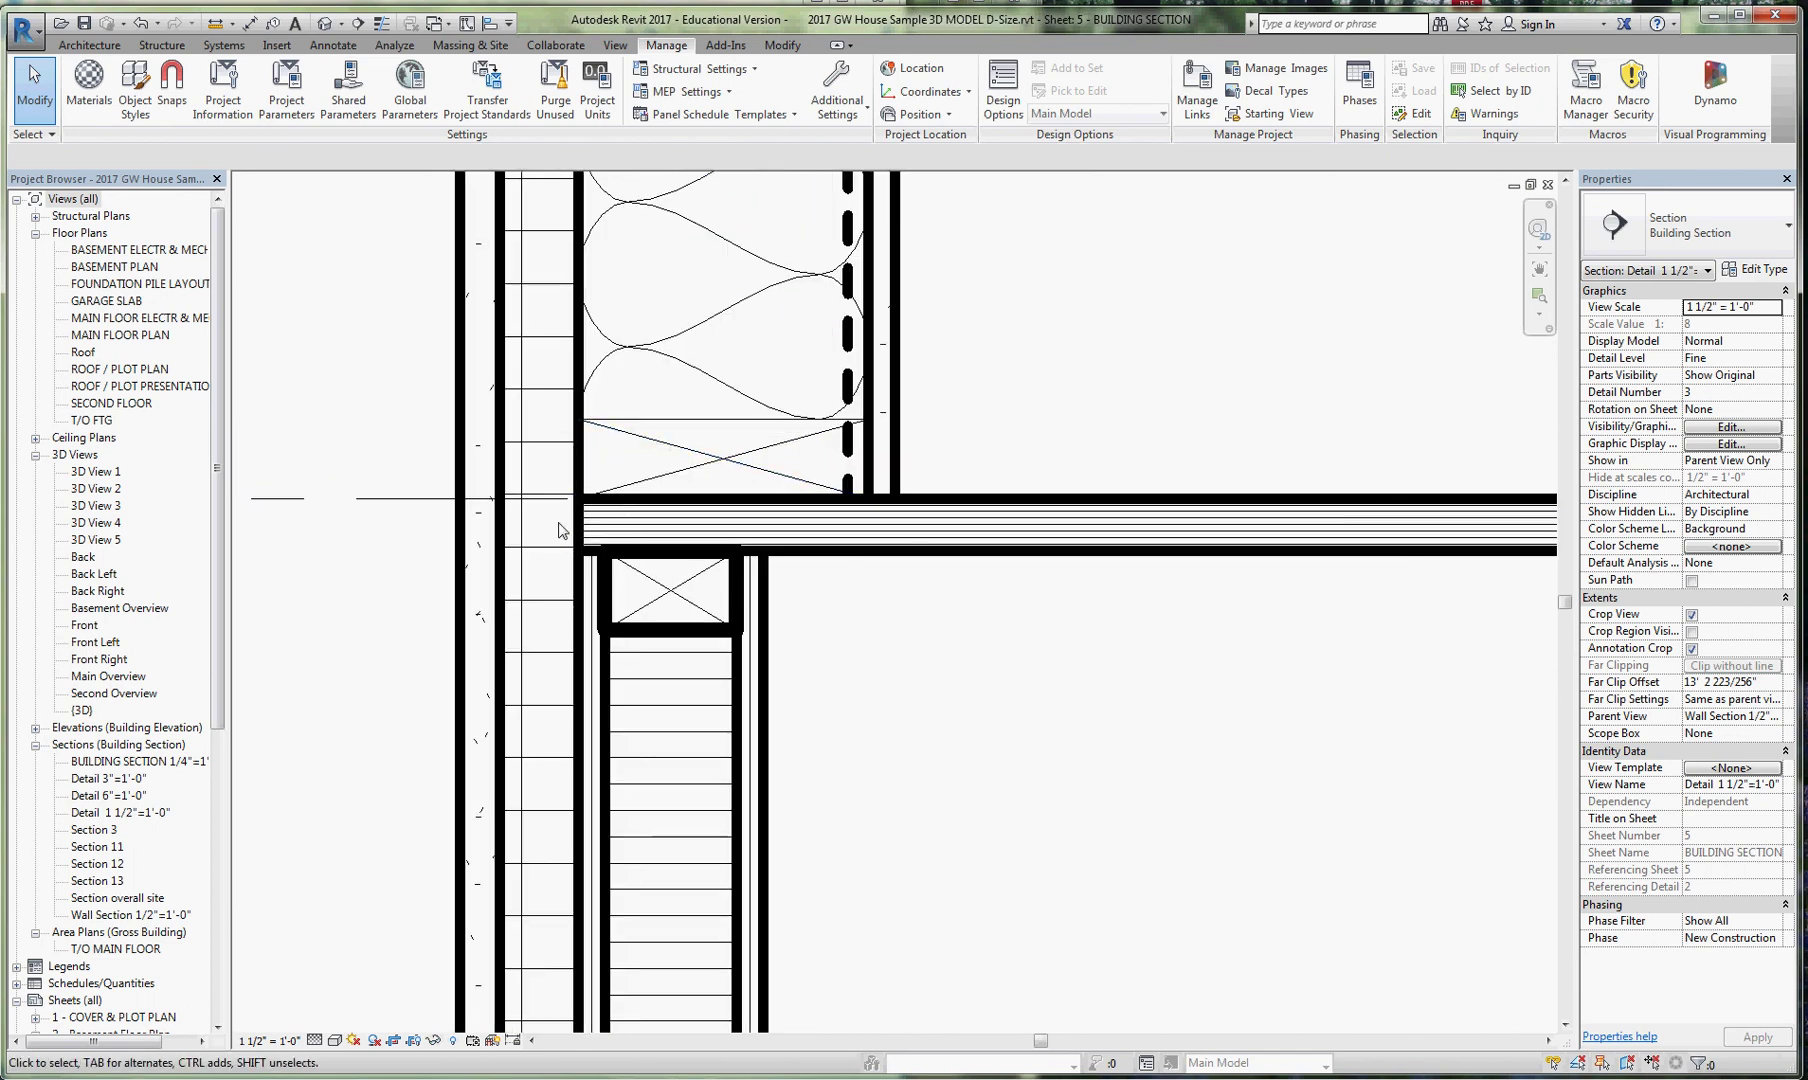
drag(557, 520, 887, 398)
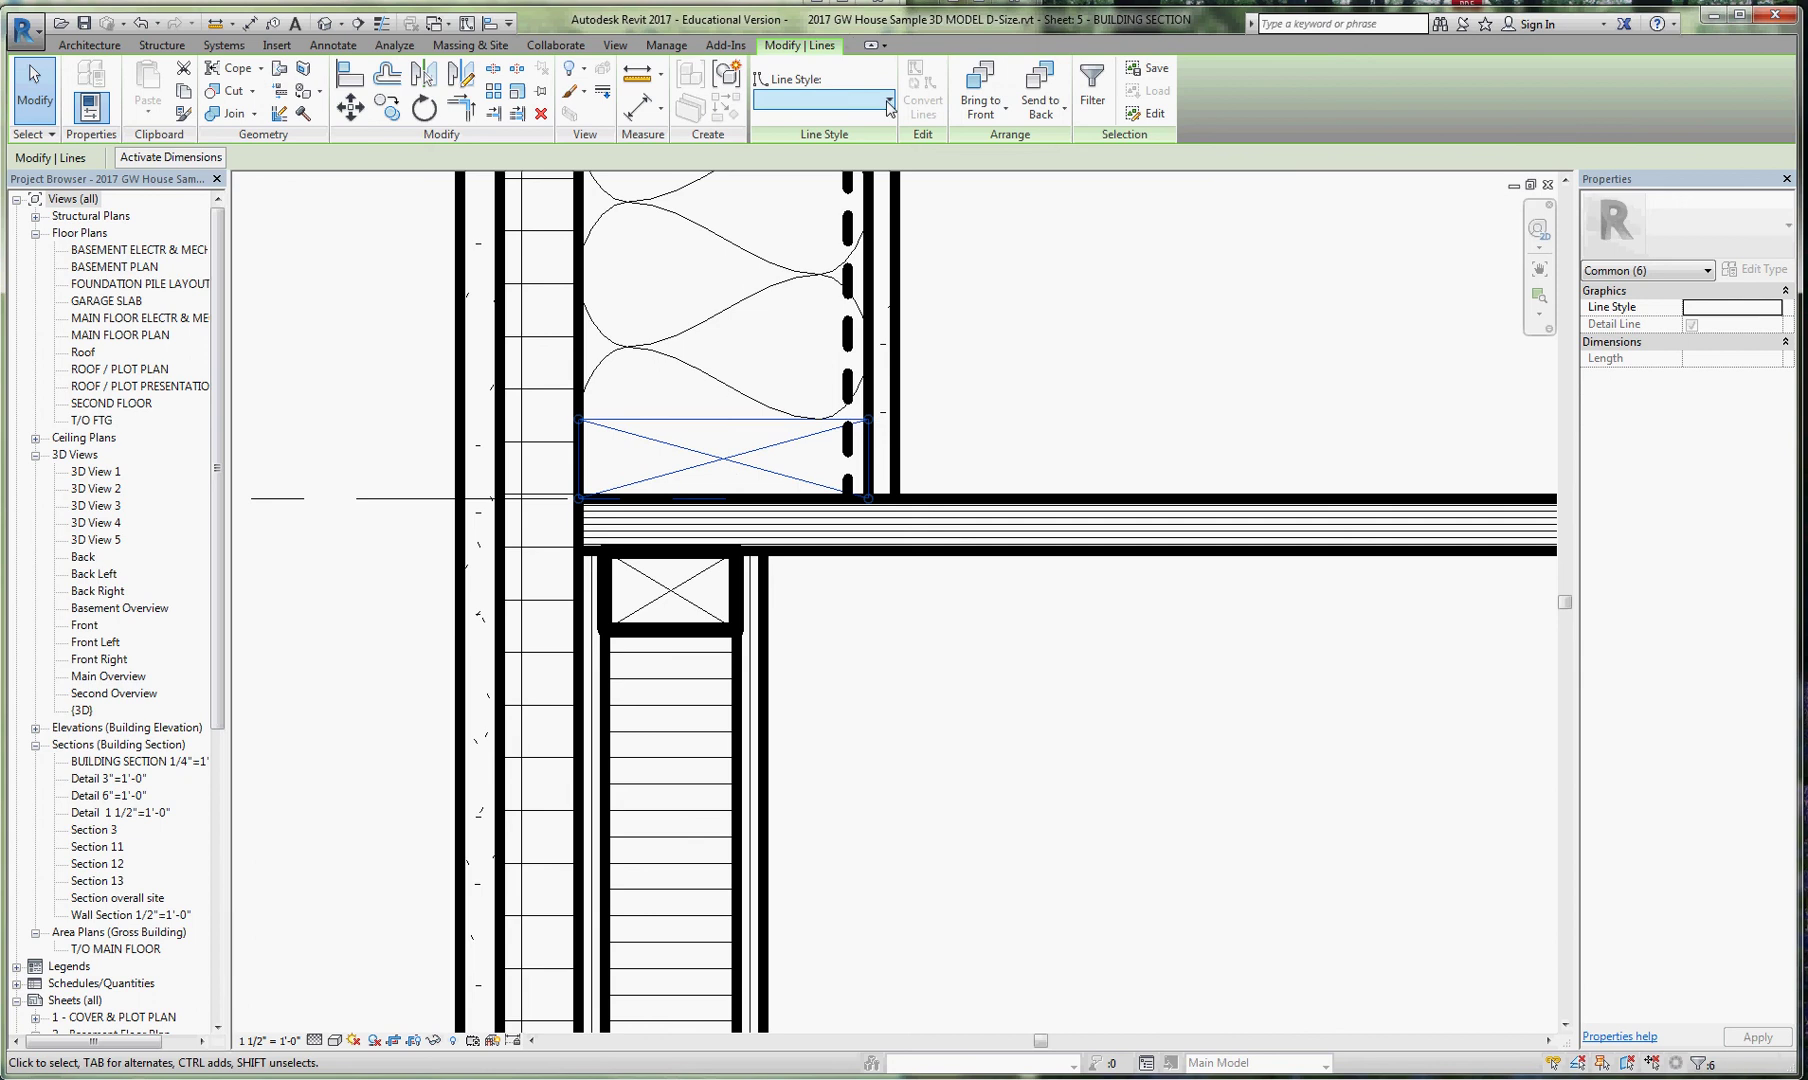
shift+click(778, 472)
shift+click(778, 452)
click(822, 100)
click(810, 201)
Try to assign the 05 Heavy line style to the outlines of the two crossed plates below the T/O Main Wall line, excluding their diagonals.
scroll(993, 434, down, 3)
middle_drag(790, 890, 780, 650)
scroll(780, 650, up, 3)
scroll(779, 649, up, 1)
drag(574, 751, 940, 527)
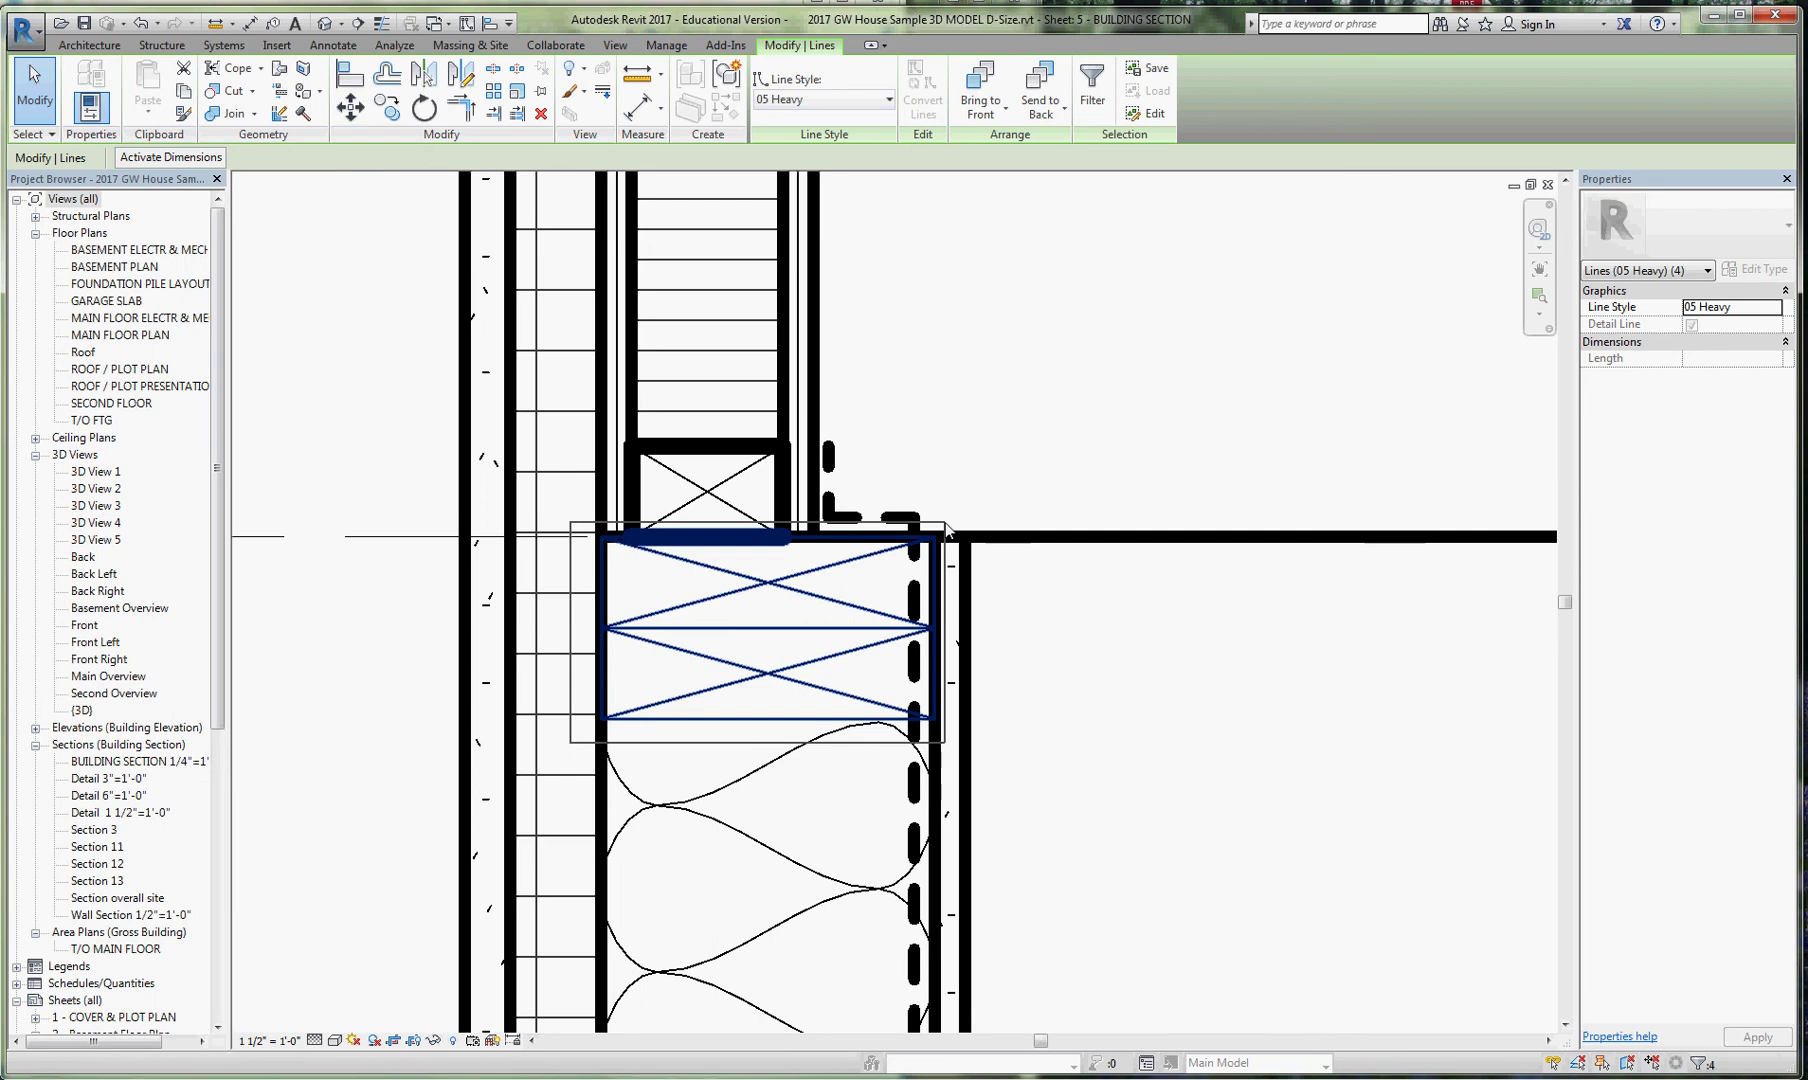
shift+click(822, 571)
shift+click(816, 597)
shift+click(823, 659)
shift+click(826, 694)
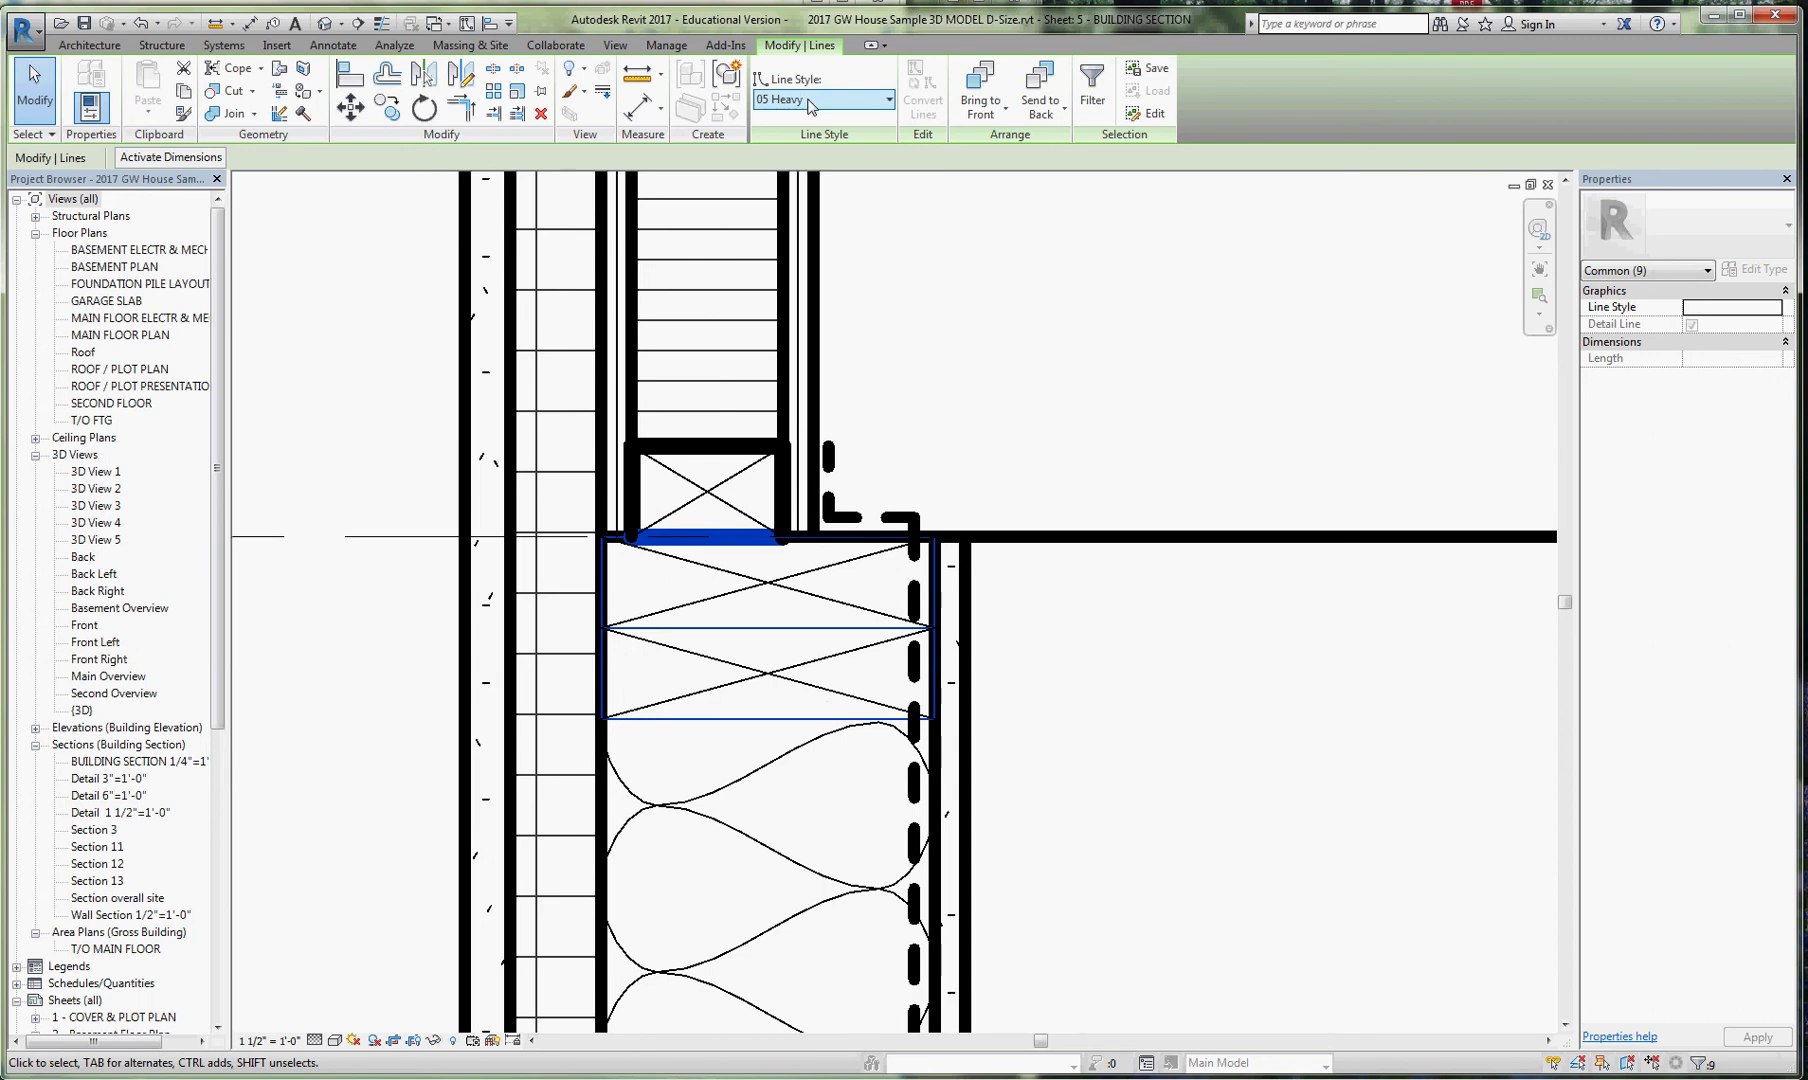
click(810, 99)
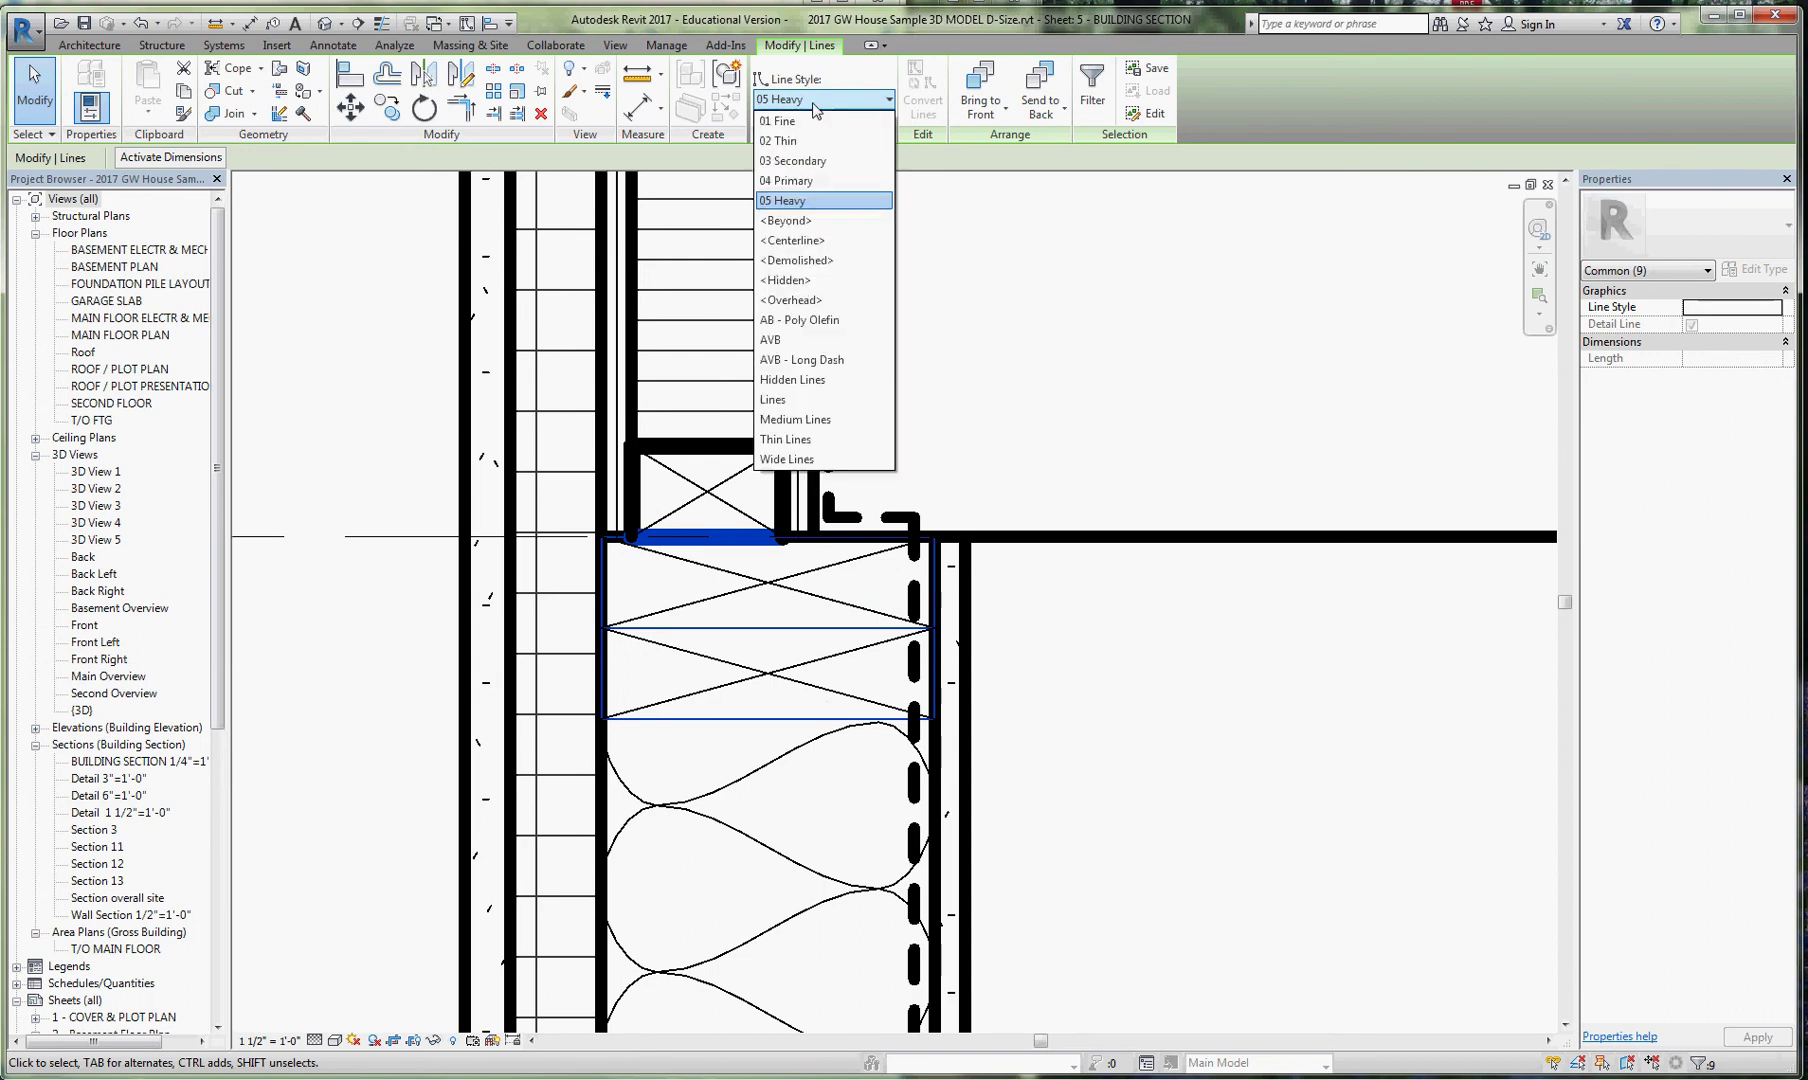
click(815, 190)
click(1024, 400)
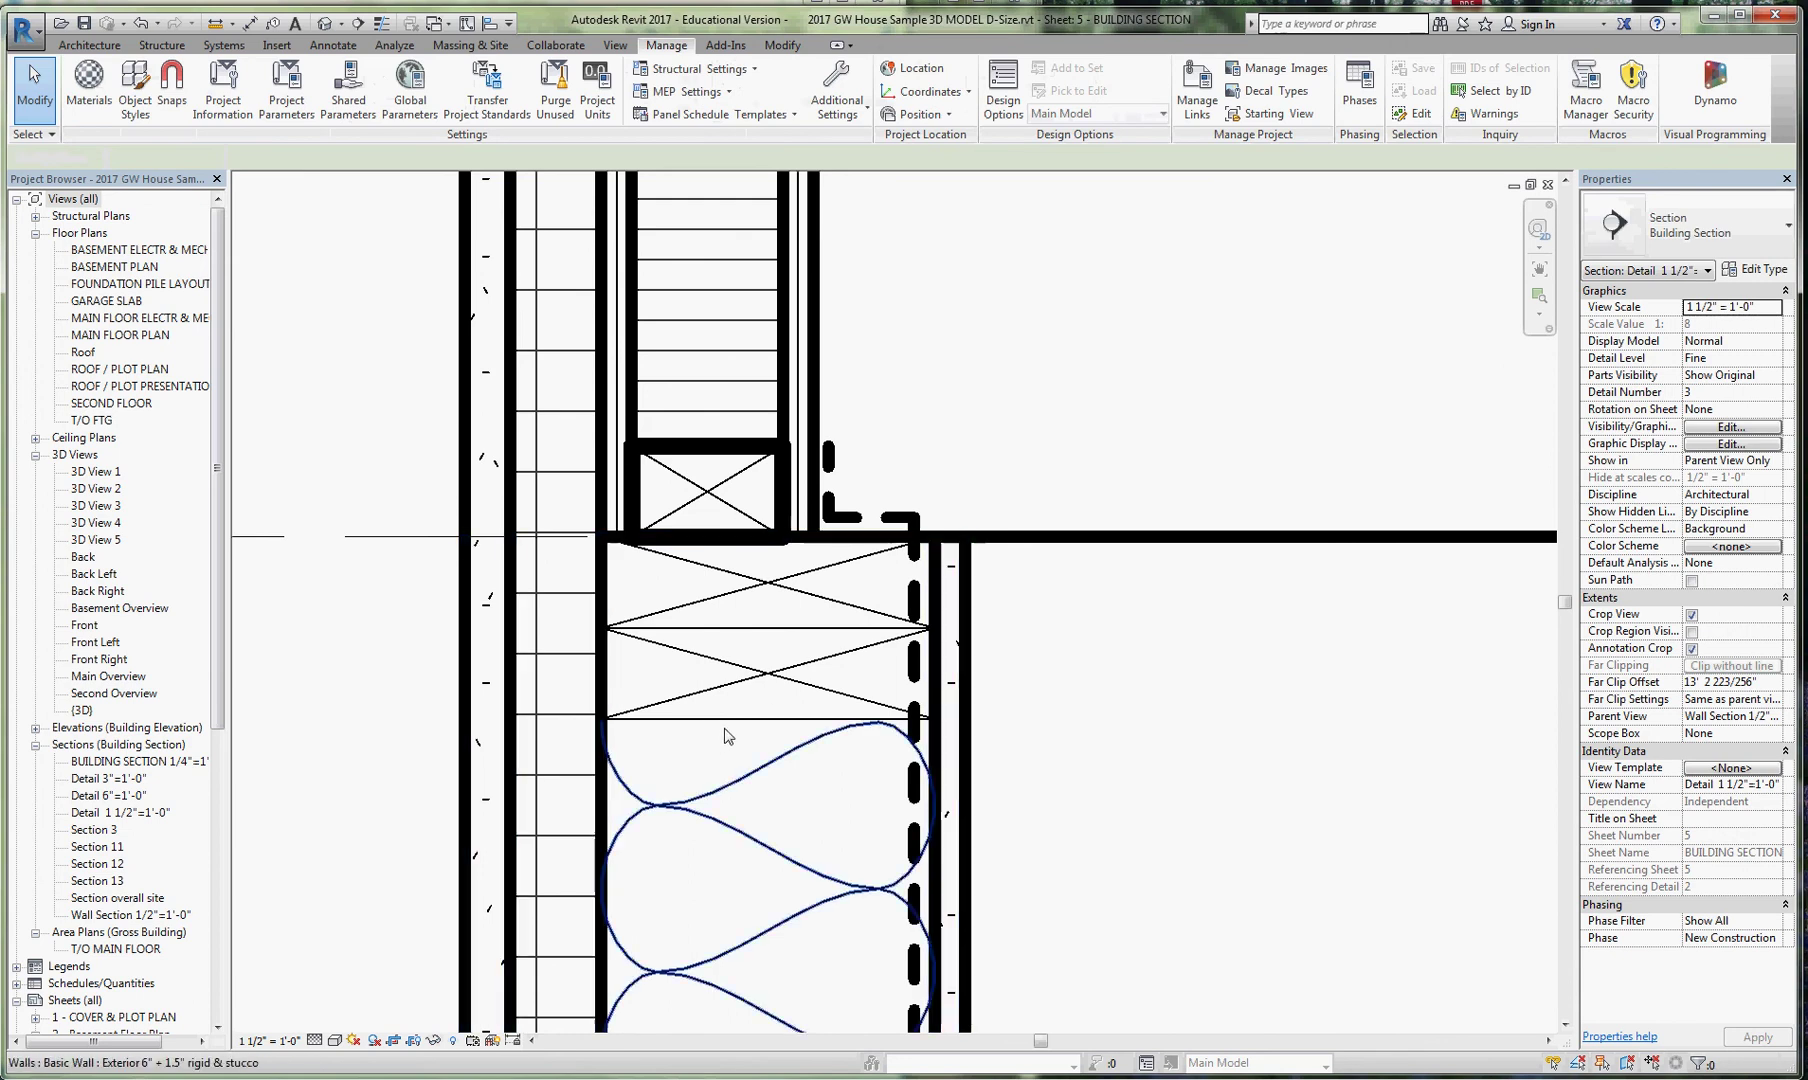
Assign the 05 Heavy line style to the horizontal edges of the two crossed plates below the T/O Main Wall line.
click(757, 716)
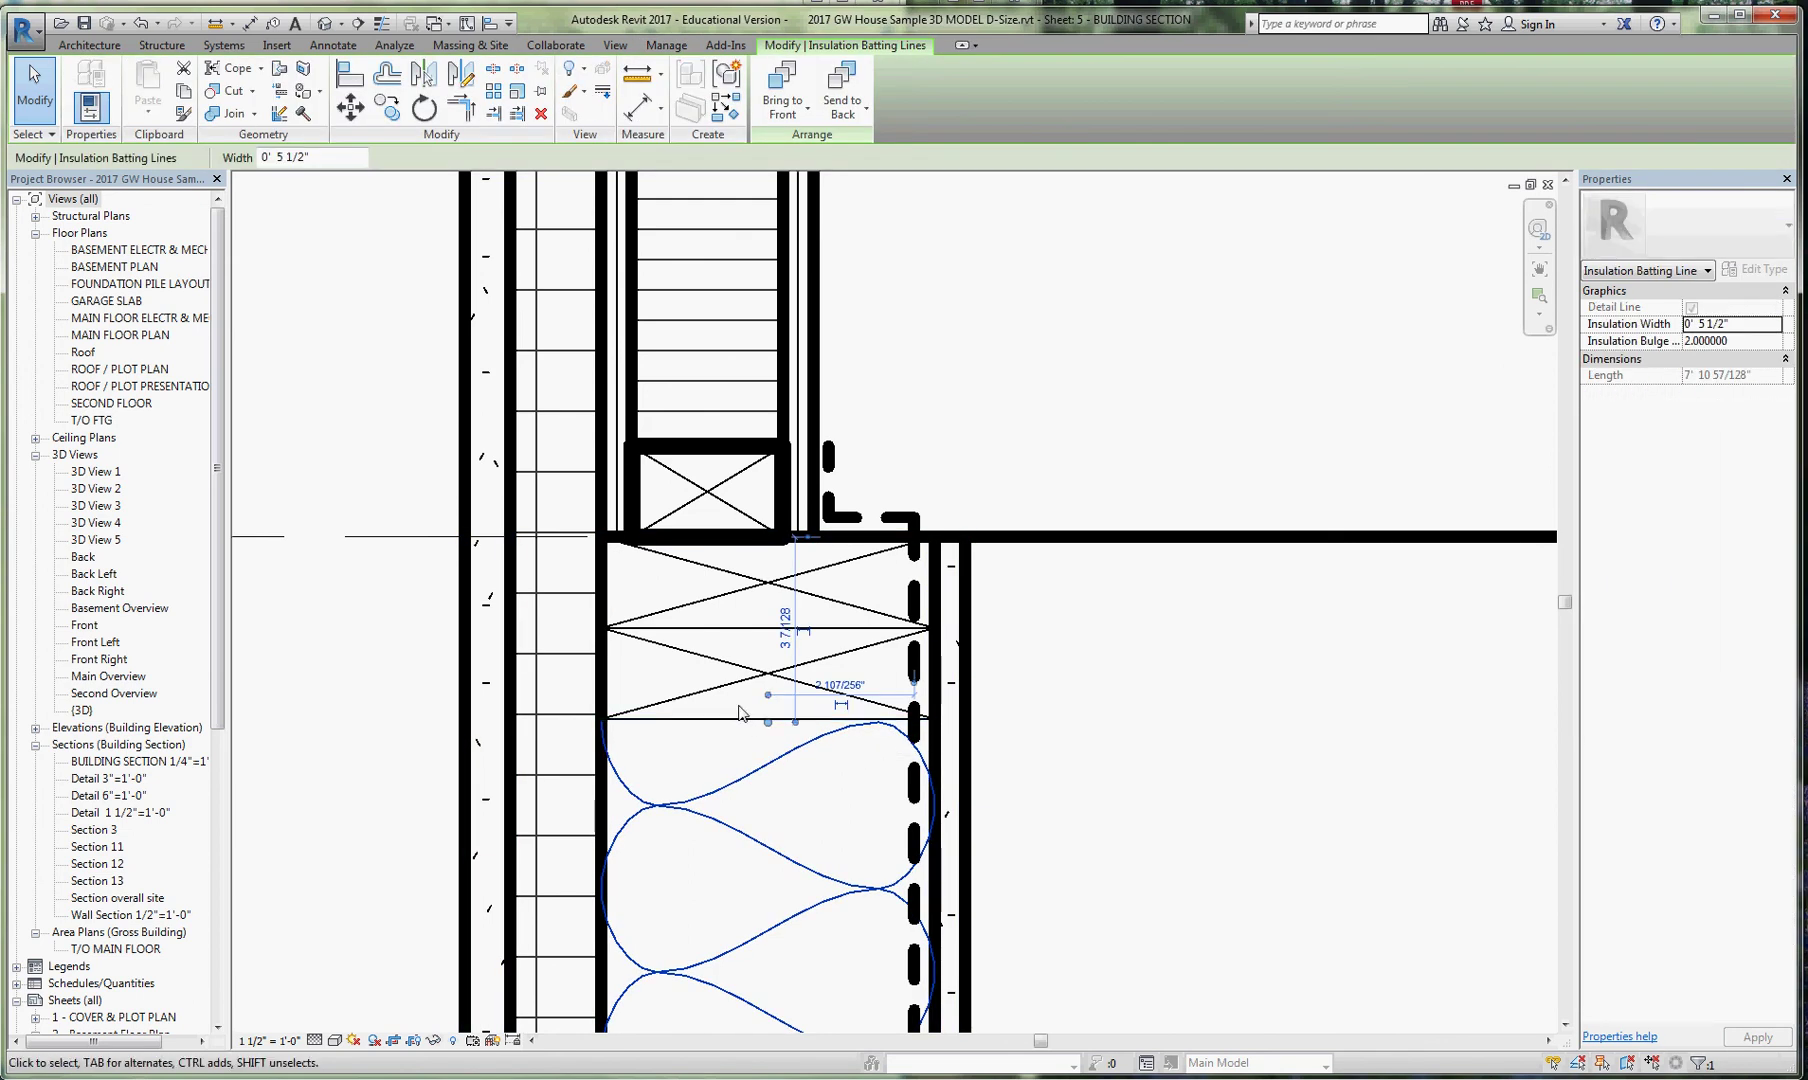
scroll(715, 715, up, 3)
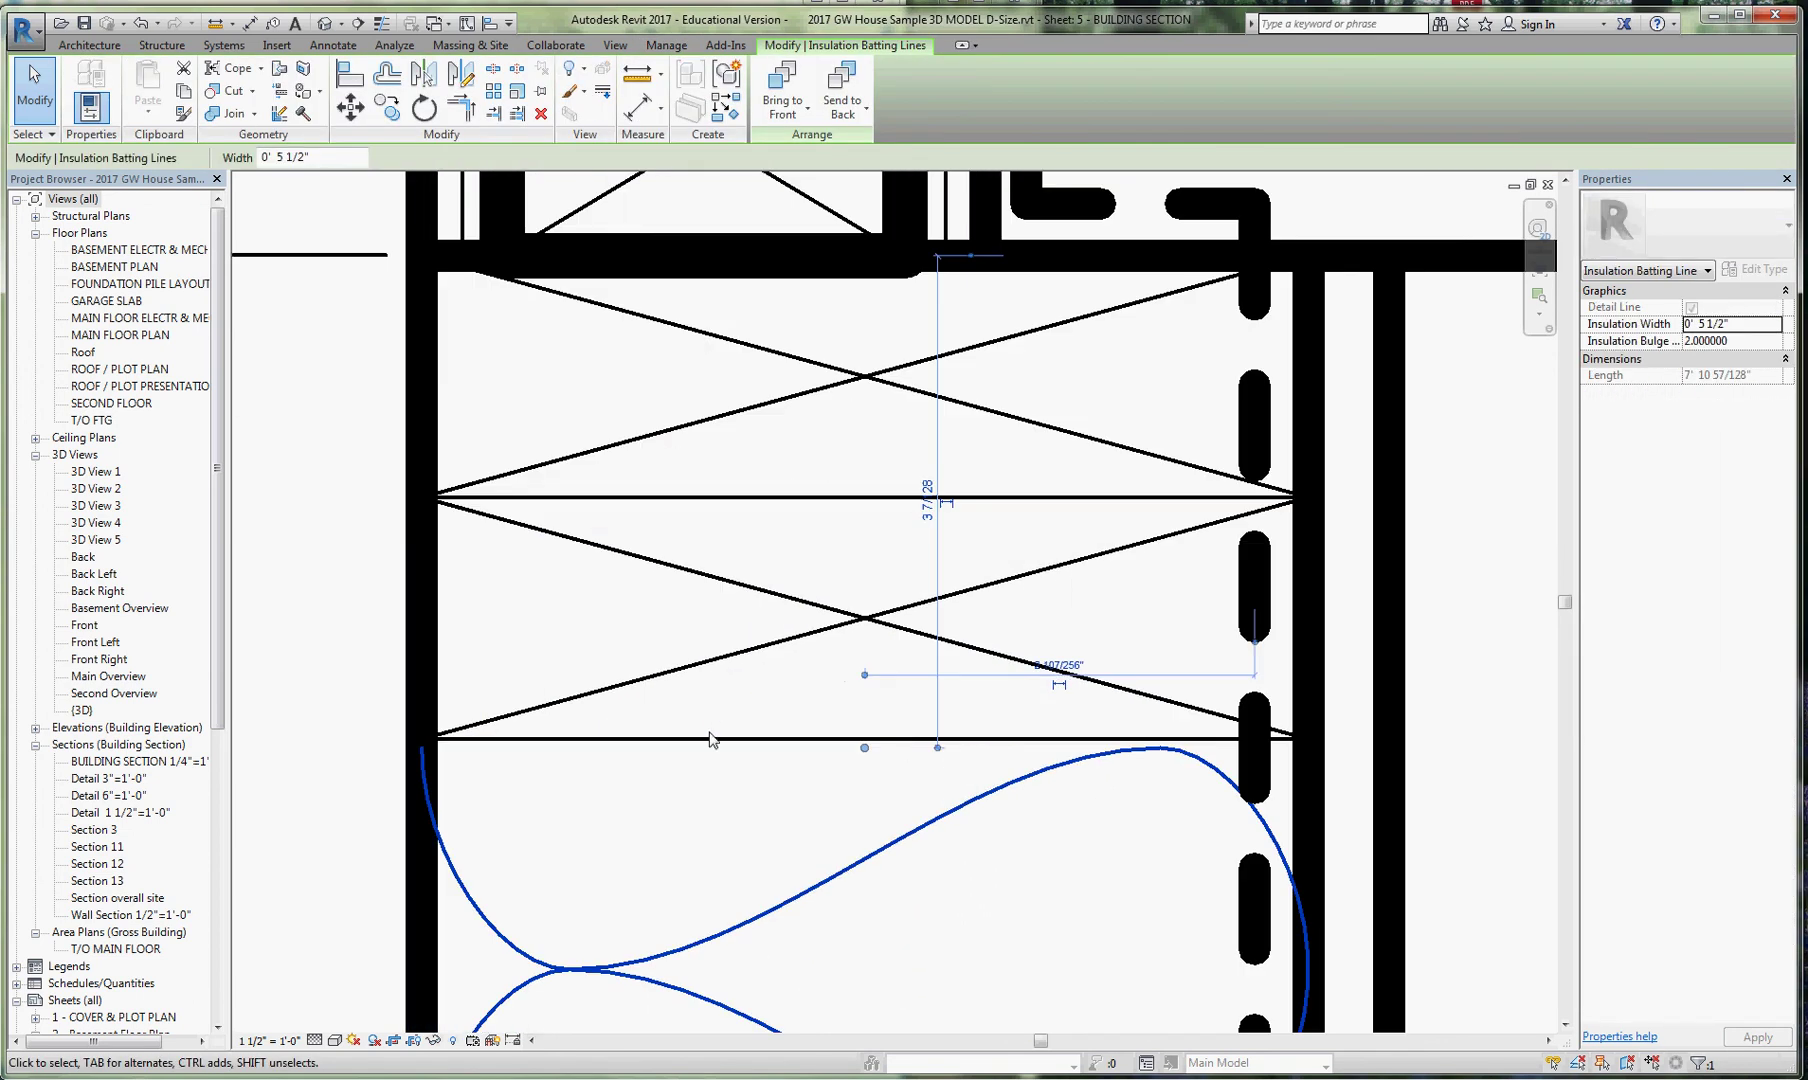
drag(367, 773, 1366, 702)
ctrl+click(839, 497)
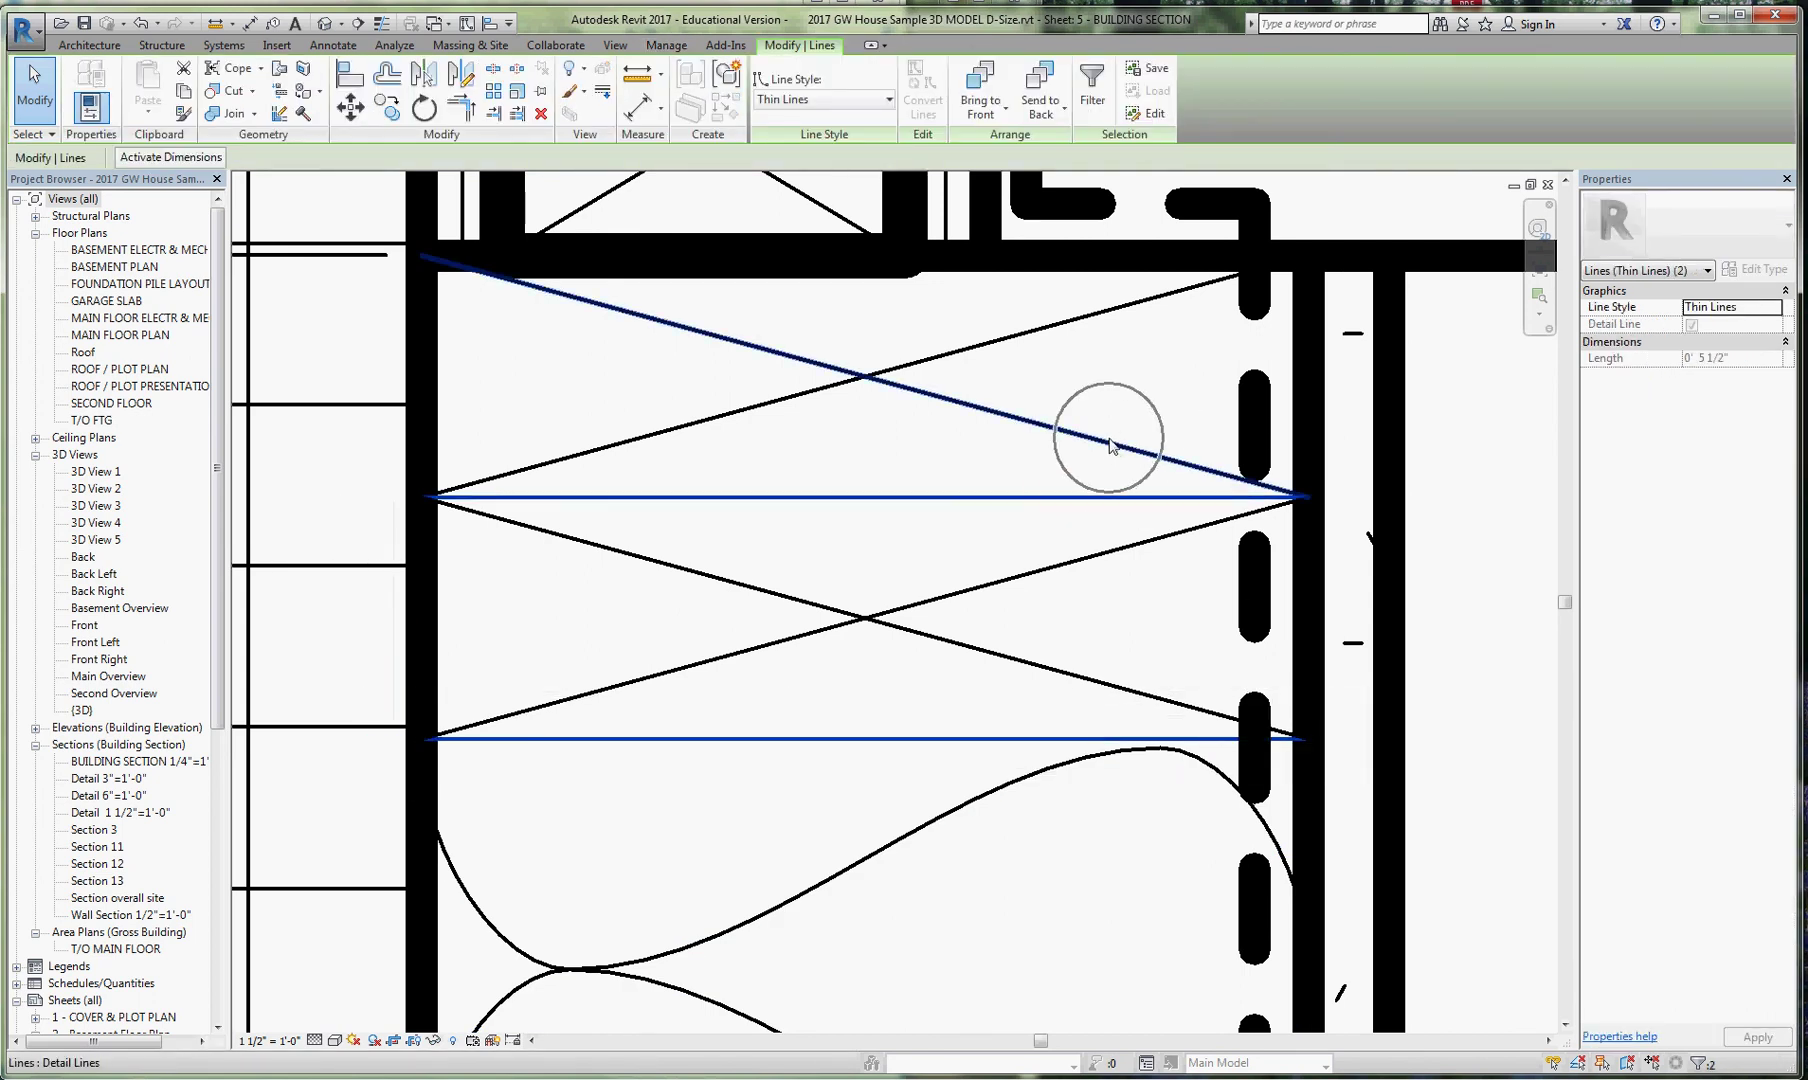
click(855, 100)
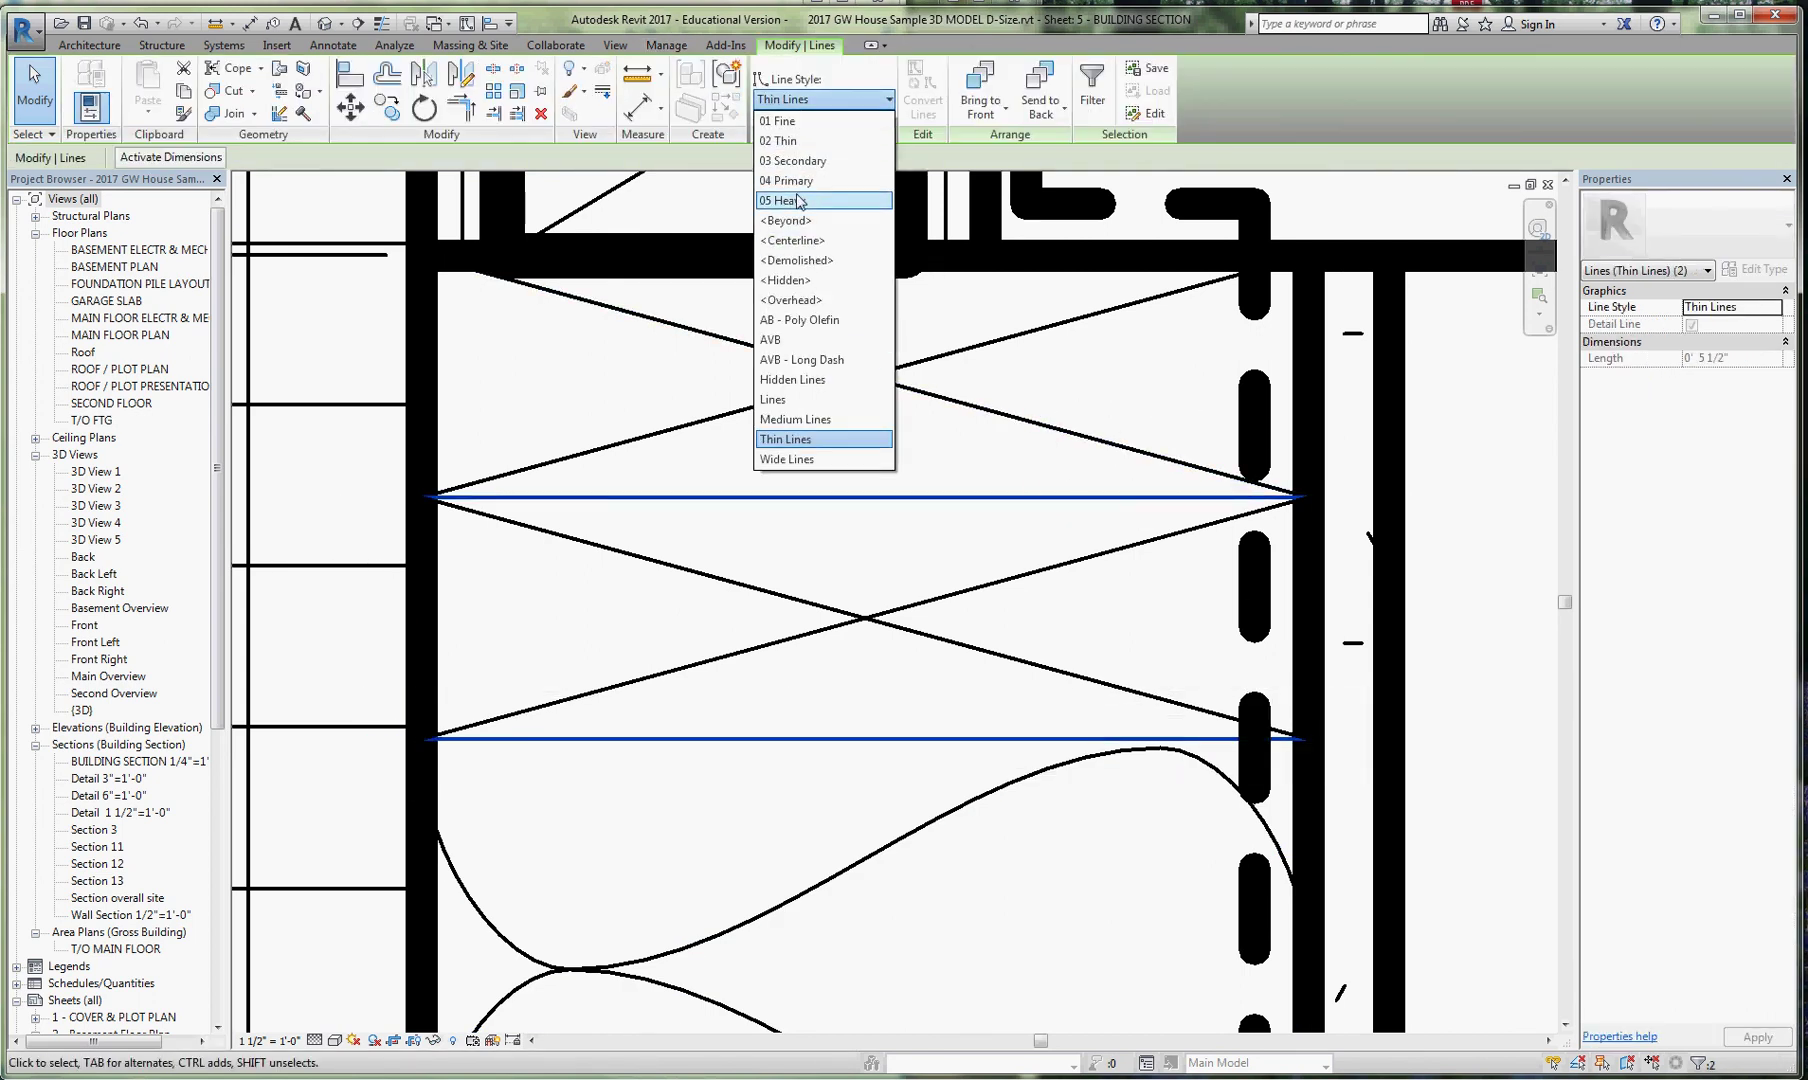
click(800, 202)
scroll(700, 415, down, 4)
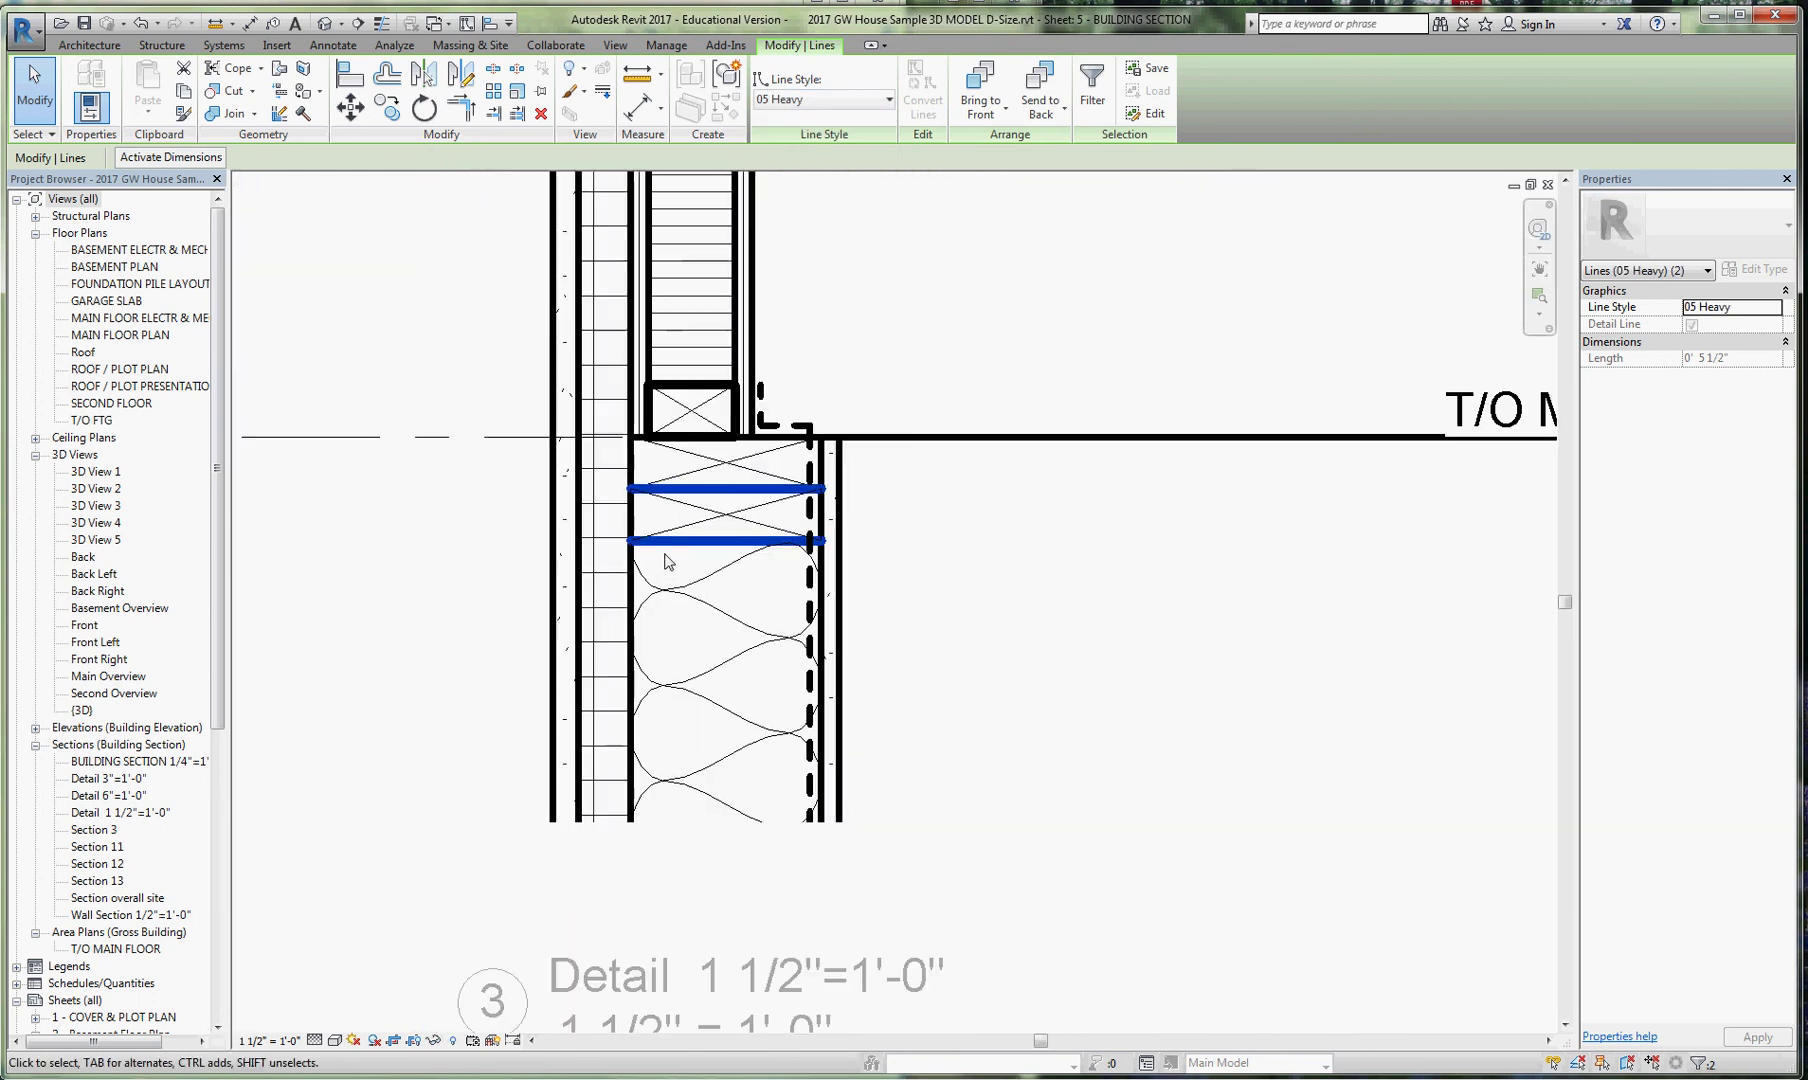
key(Escape)
Assign the 05 Heavy line style to the vertical end lines of both crossed plates below the T/O Main Wall line, excluding their diagonals.
scroll(645, 625, down, 3)
scroll(600, 650, up, 5)
scroll(586, 668, up, 2)
drag(575, 658, 628, 410)
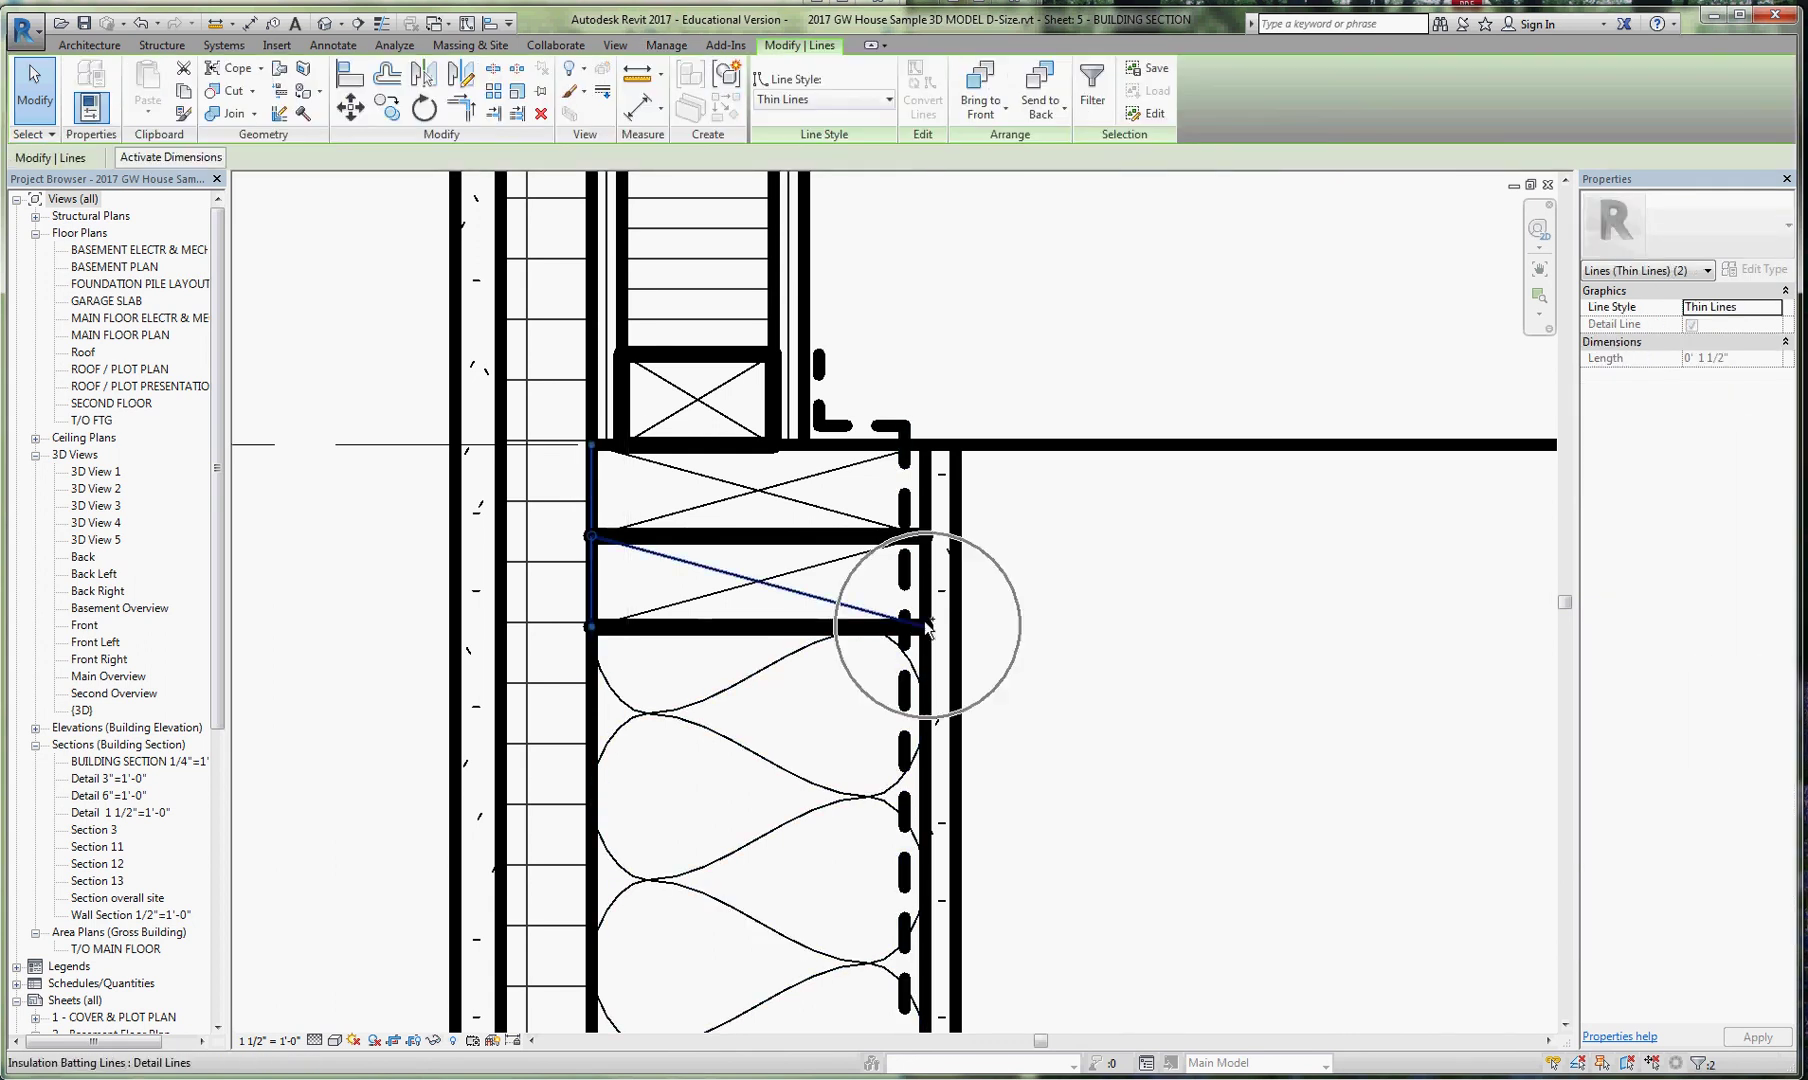
scroll(928, 614, up, 3)
drag(890, 748, 969, 525)
scroll(955, 623, down, 2)
ctrl+drag(922, 703, 988, 262)
click(870, 102)
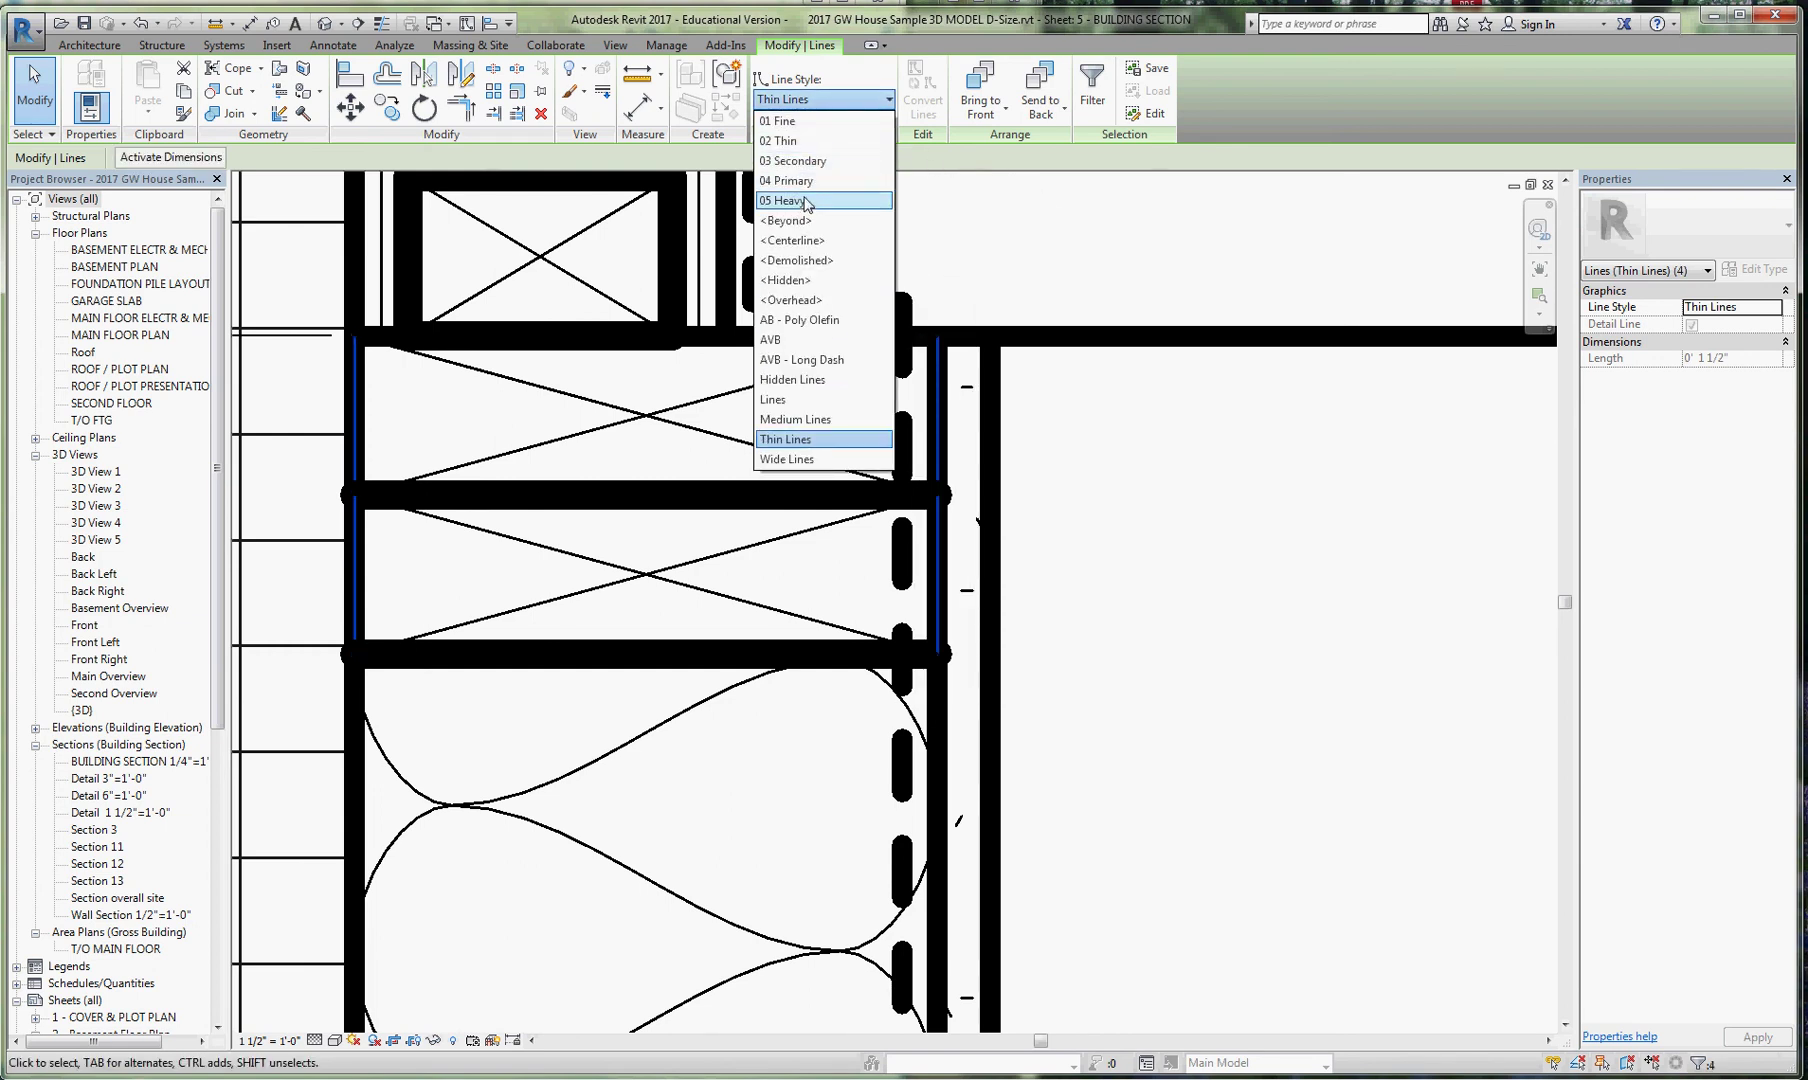
click(800, 210)
scroll(921, 487, down, 2)
key(Escape)
Examine the line thicknesses of the framing members and plates throughout the 1 1/2" = 1'-0" detail, and return to the sheet.
scroll(921, 487, down, 3)
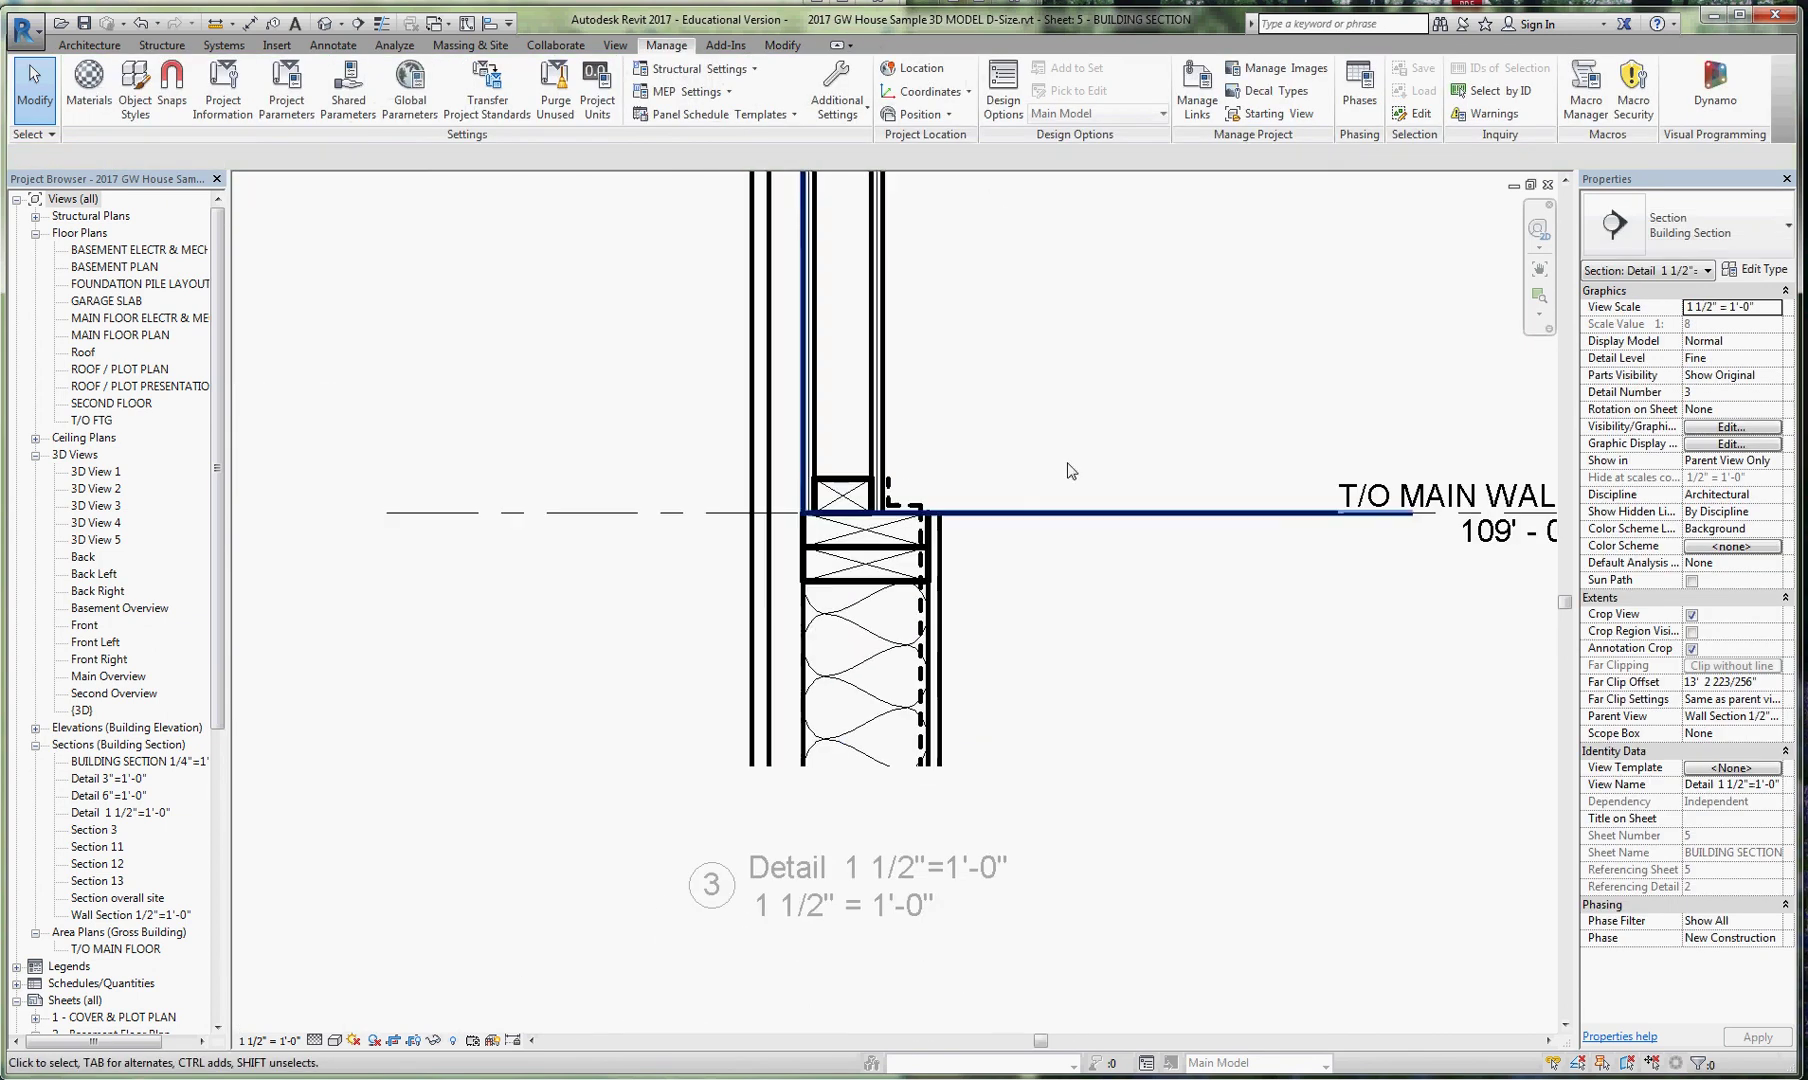
scroll(878, 449, down, 2)
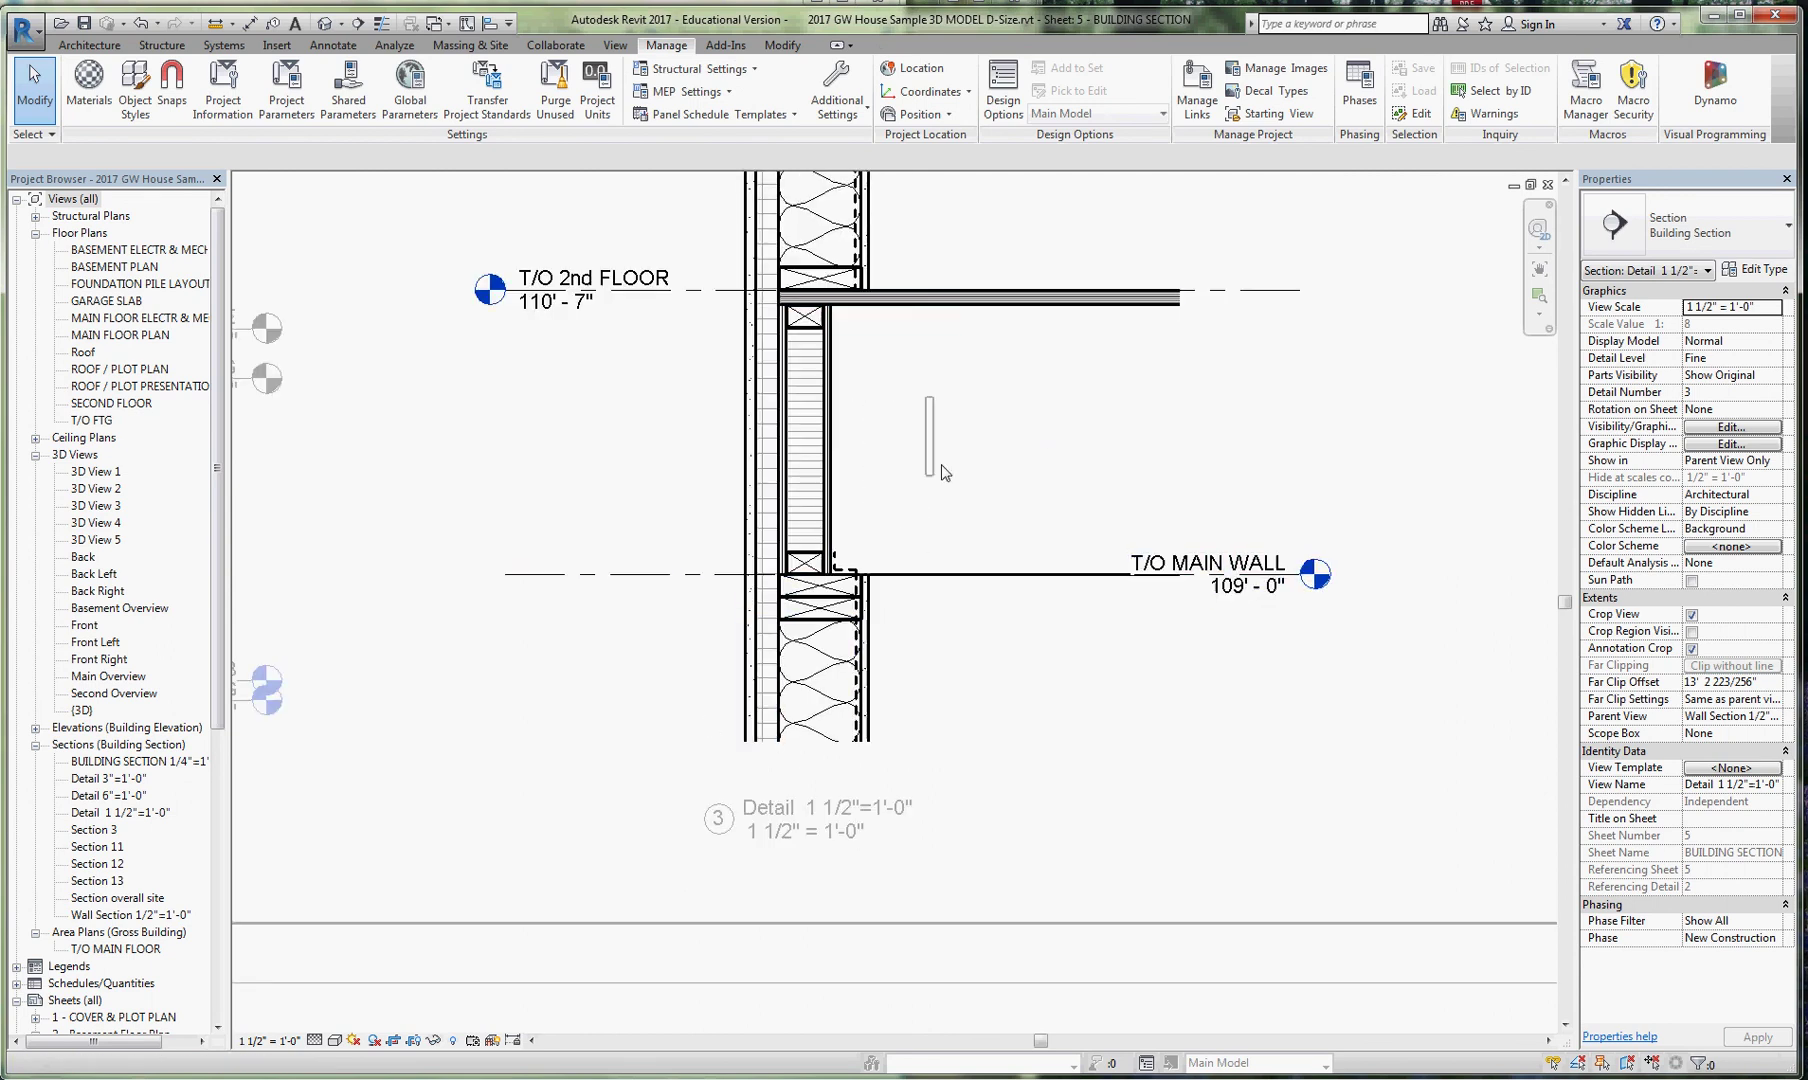
middle_drag(944, 420, 790, 637)
scroll(697, 706, up, 2)
scroll(778, 633, up, 1)
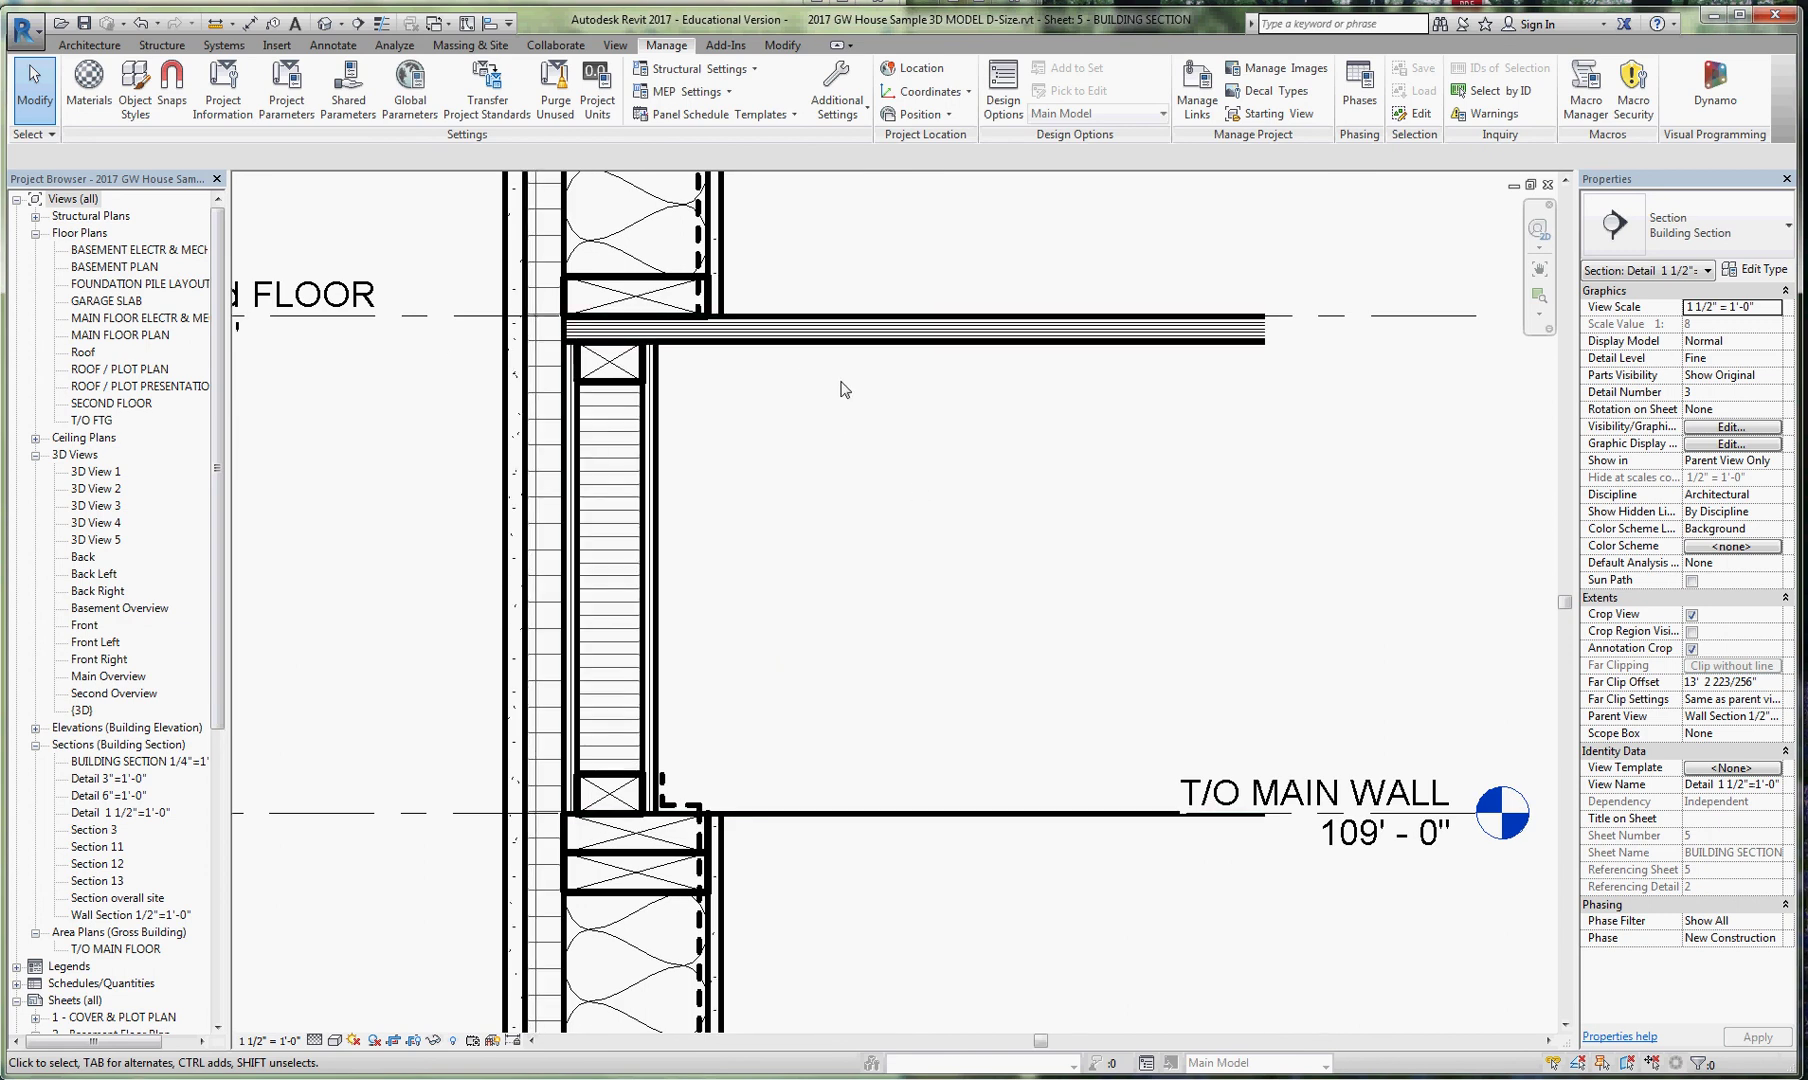
scroll(1509, 547, down, 4)
key(Escape)
scroll(420, 241, up, 6)
scroll(615, 478, down, 2)
scroll(585, 325, down, 8)
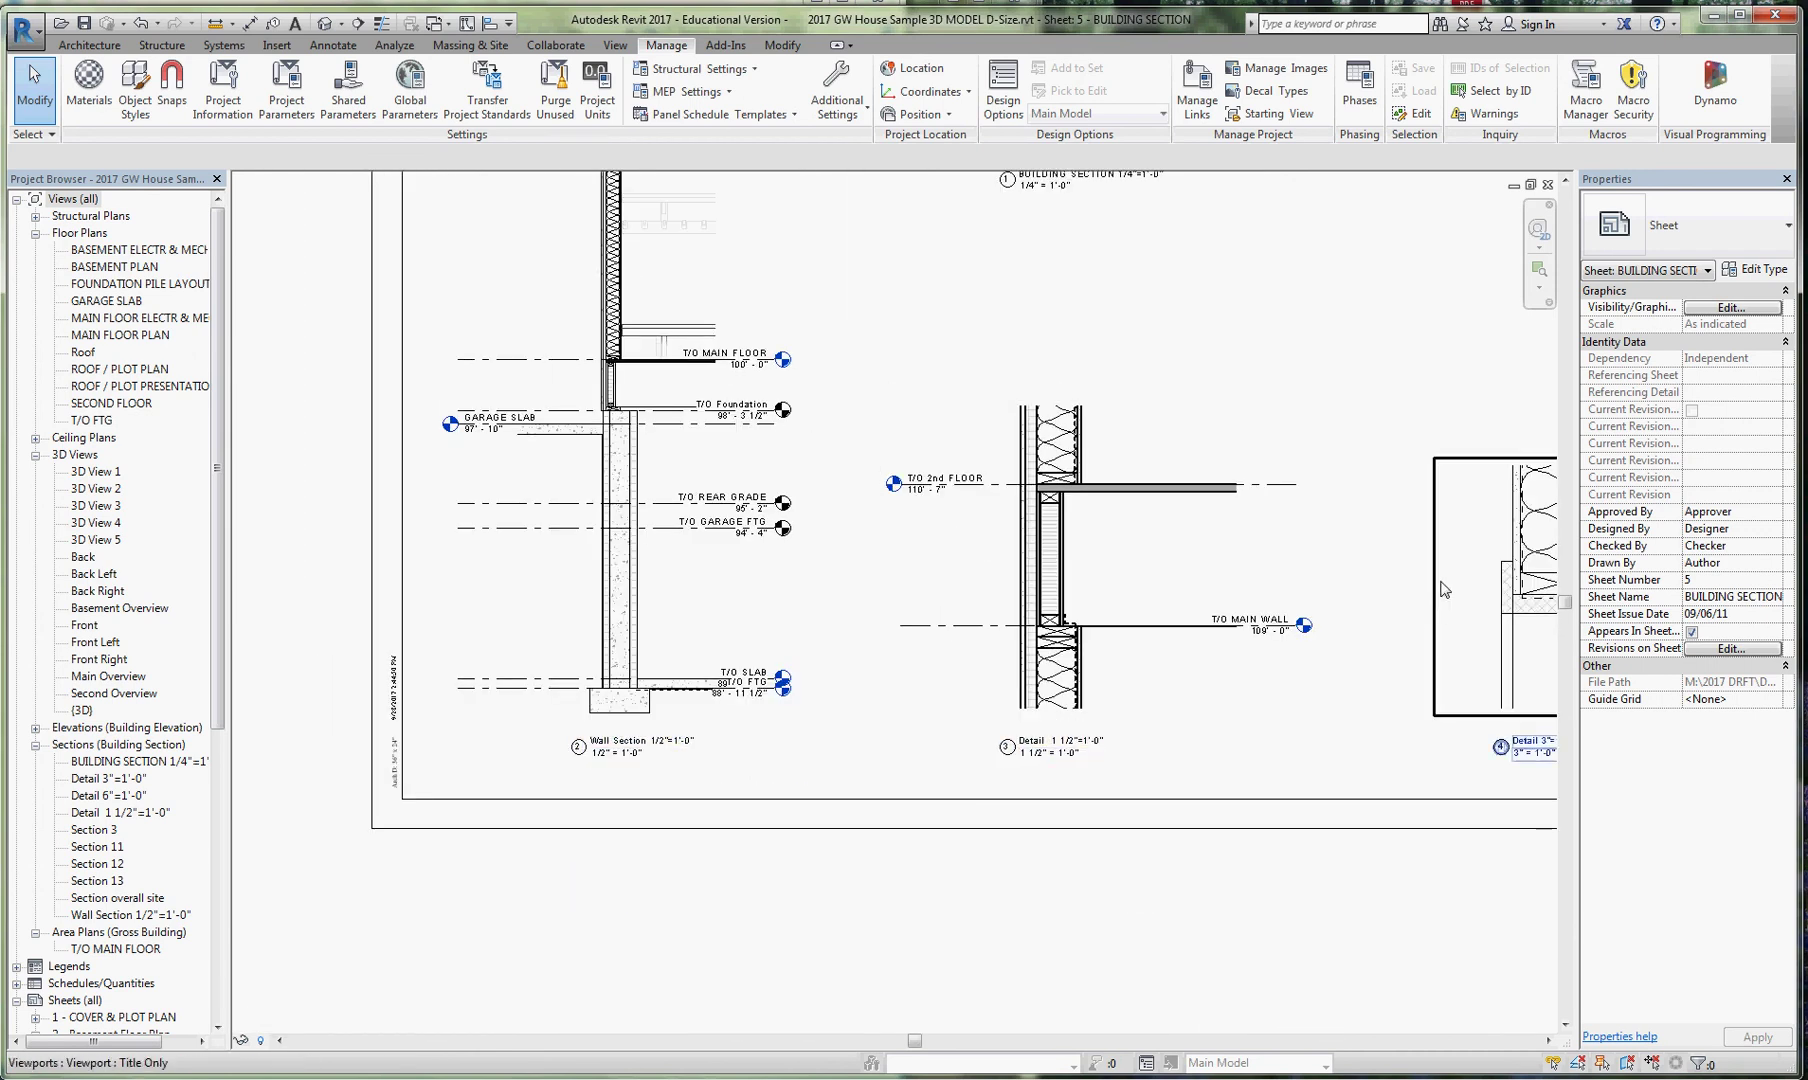
Apply the model line weights for the 3" = 1'-0" scale, with weight 3 at 0.0120", weight 4 at 0.0250" and weight 5 at 0.0350".
middle_drag(1446, 568, 661, 473)
scroll(760, 462, up, 8)
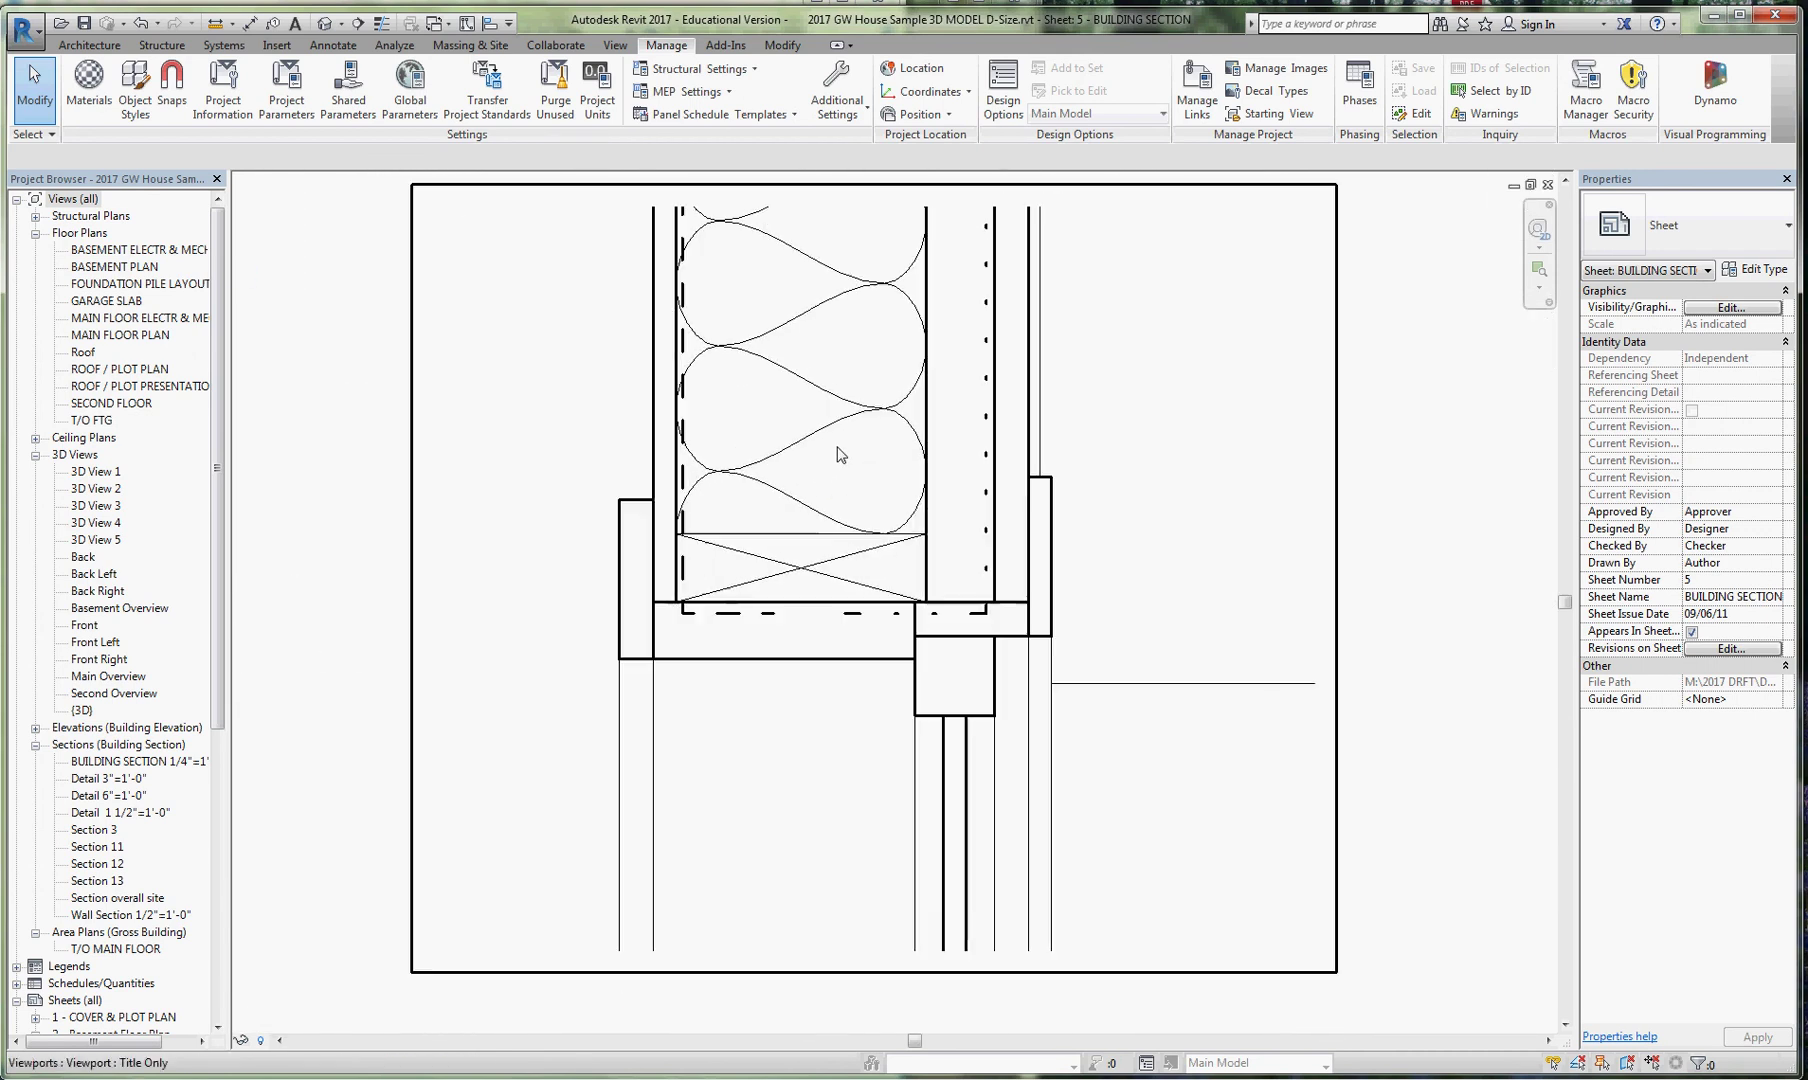
mouse_move(848, 435)
middle_down()
mouse_move(668, 398)
mouse_move(423, 393)
middle_up()
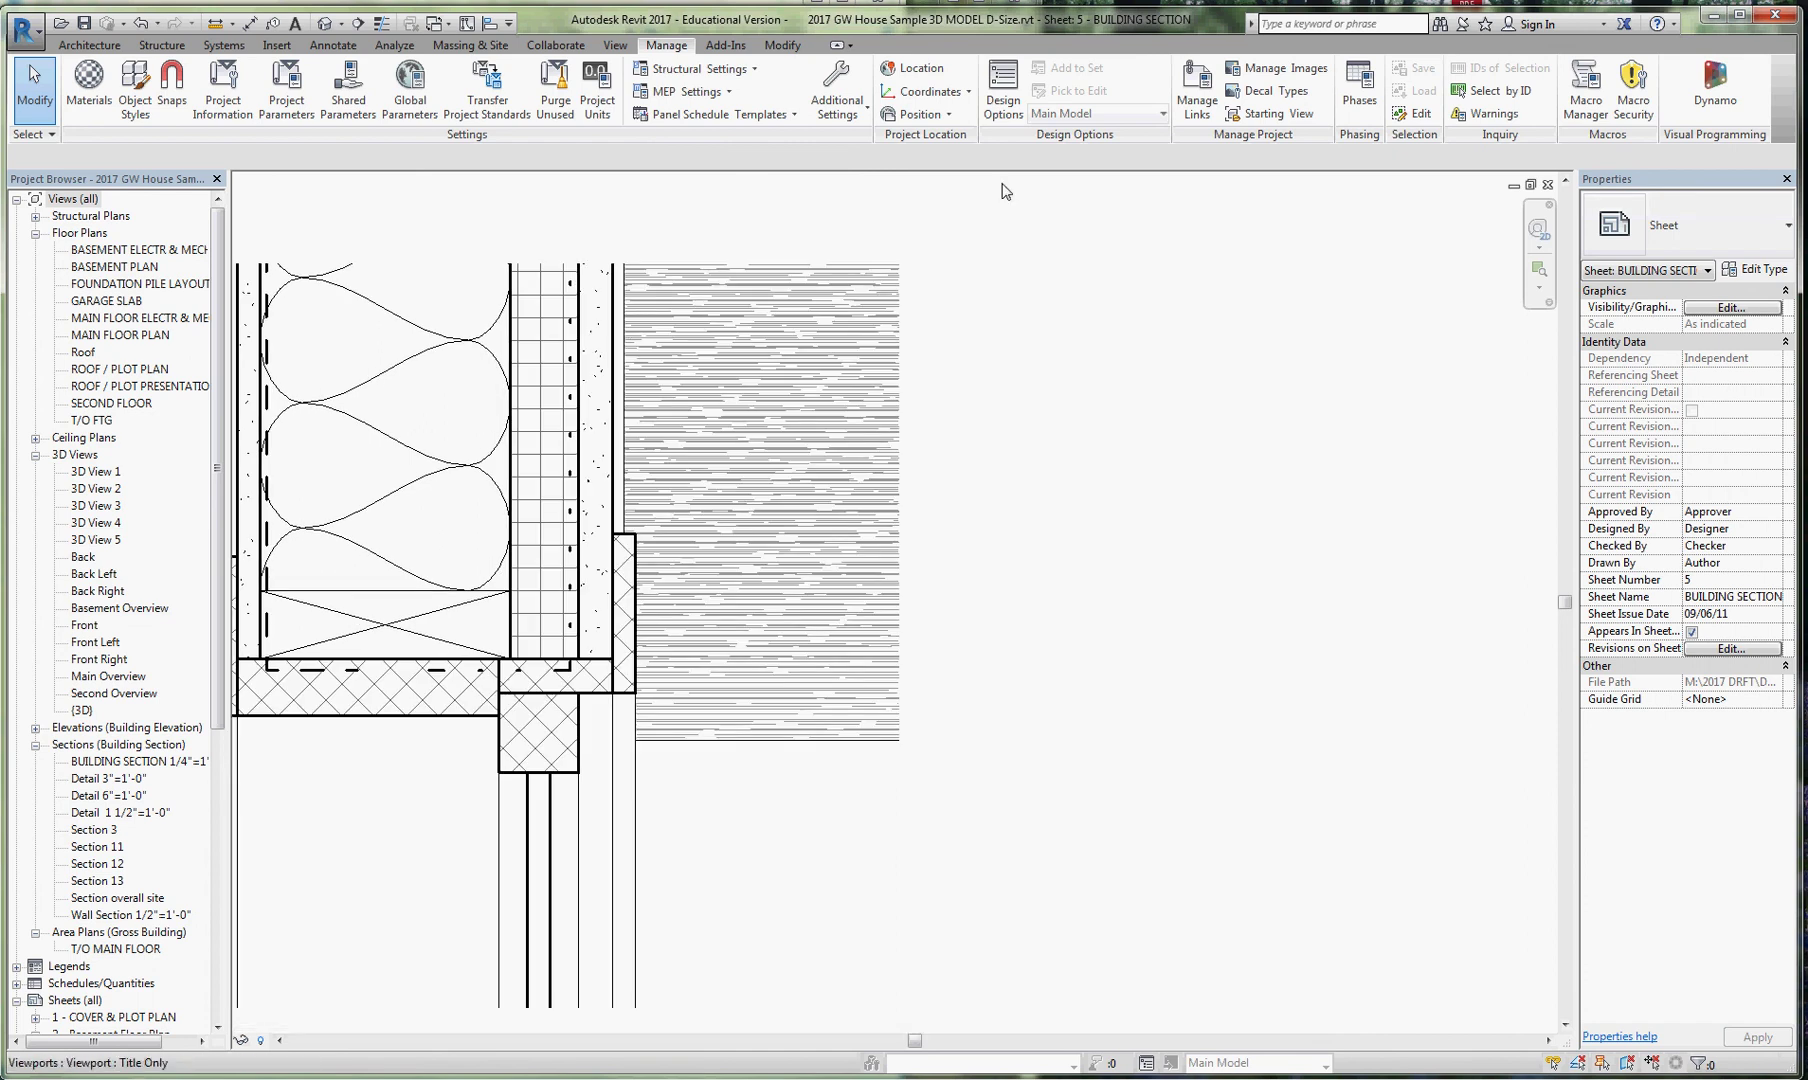
click(845, 98)
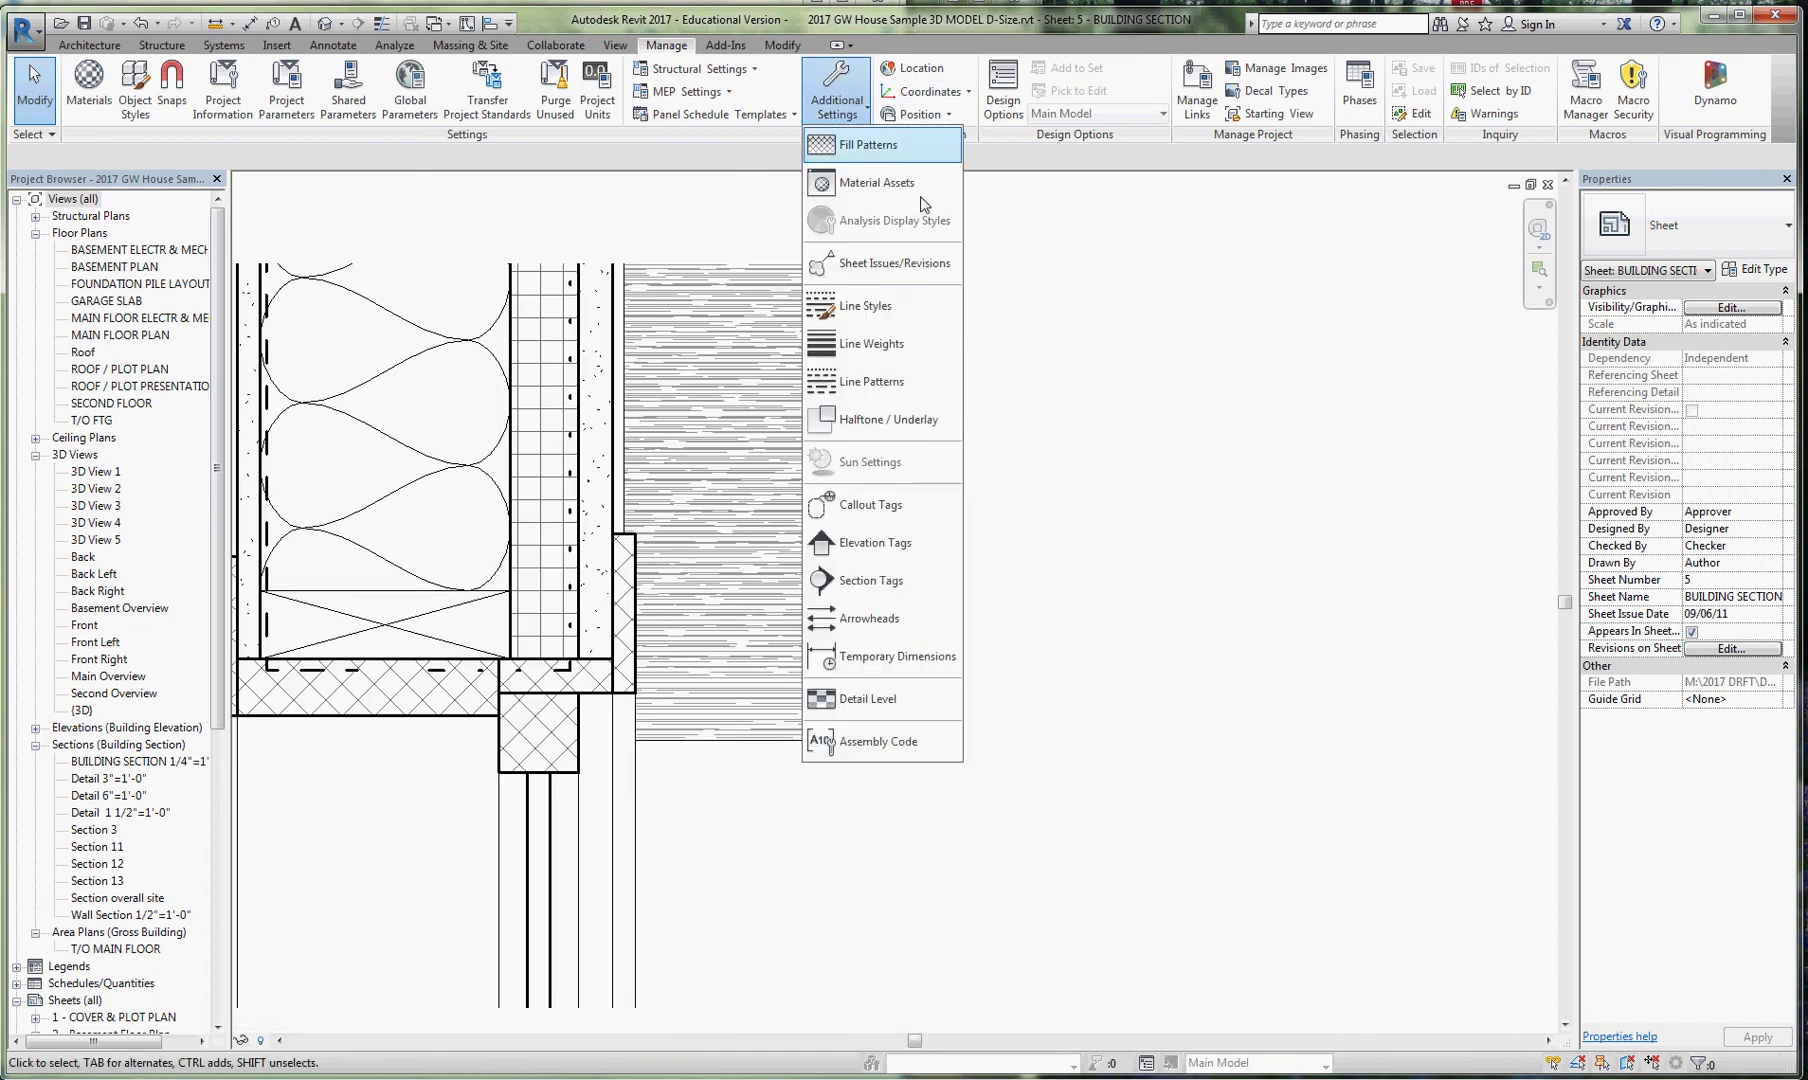
click(890, 352)
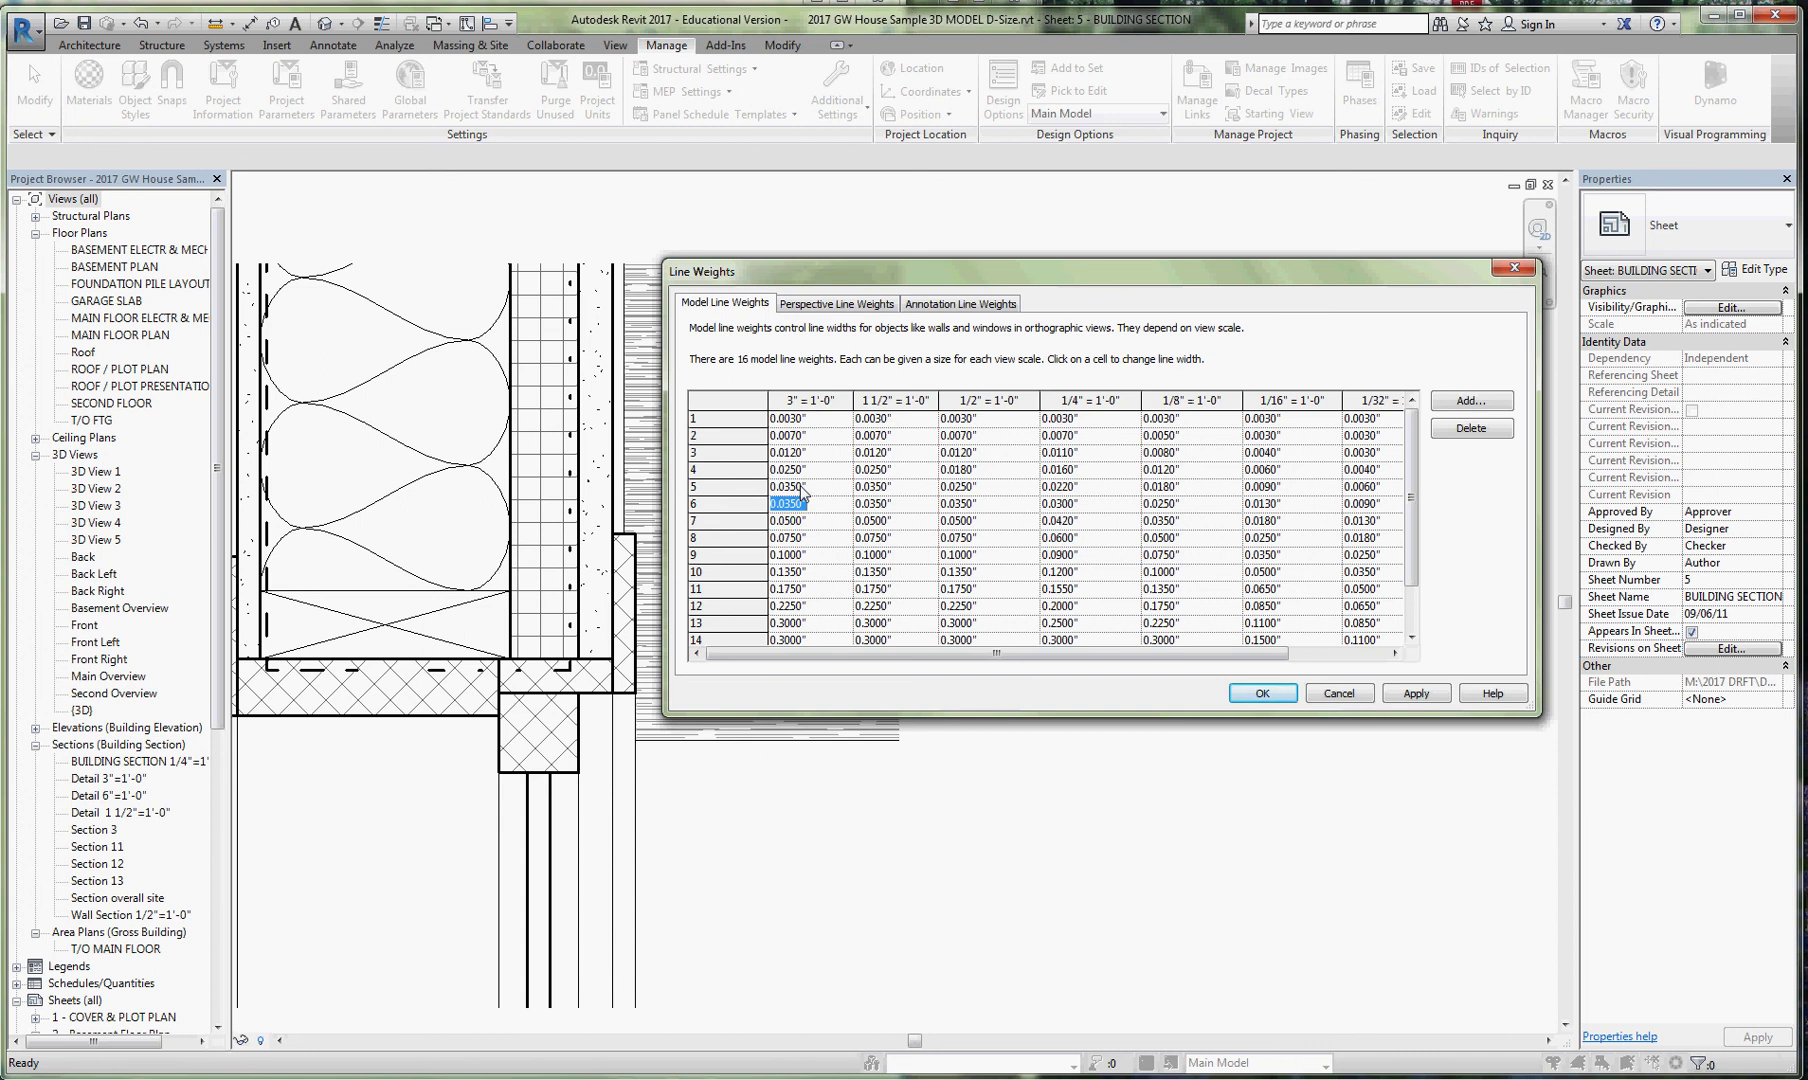
click(1412, 692)
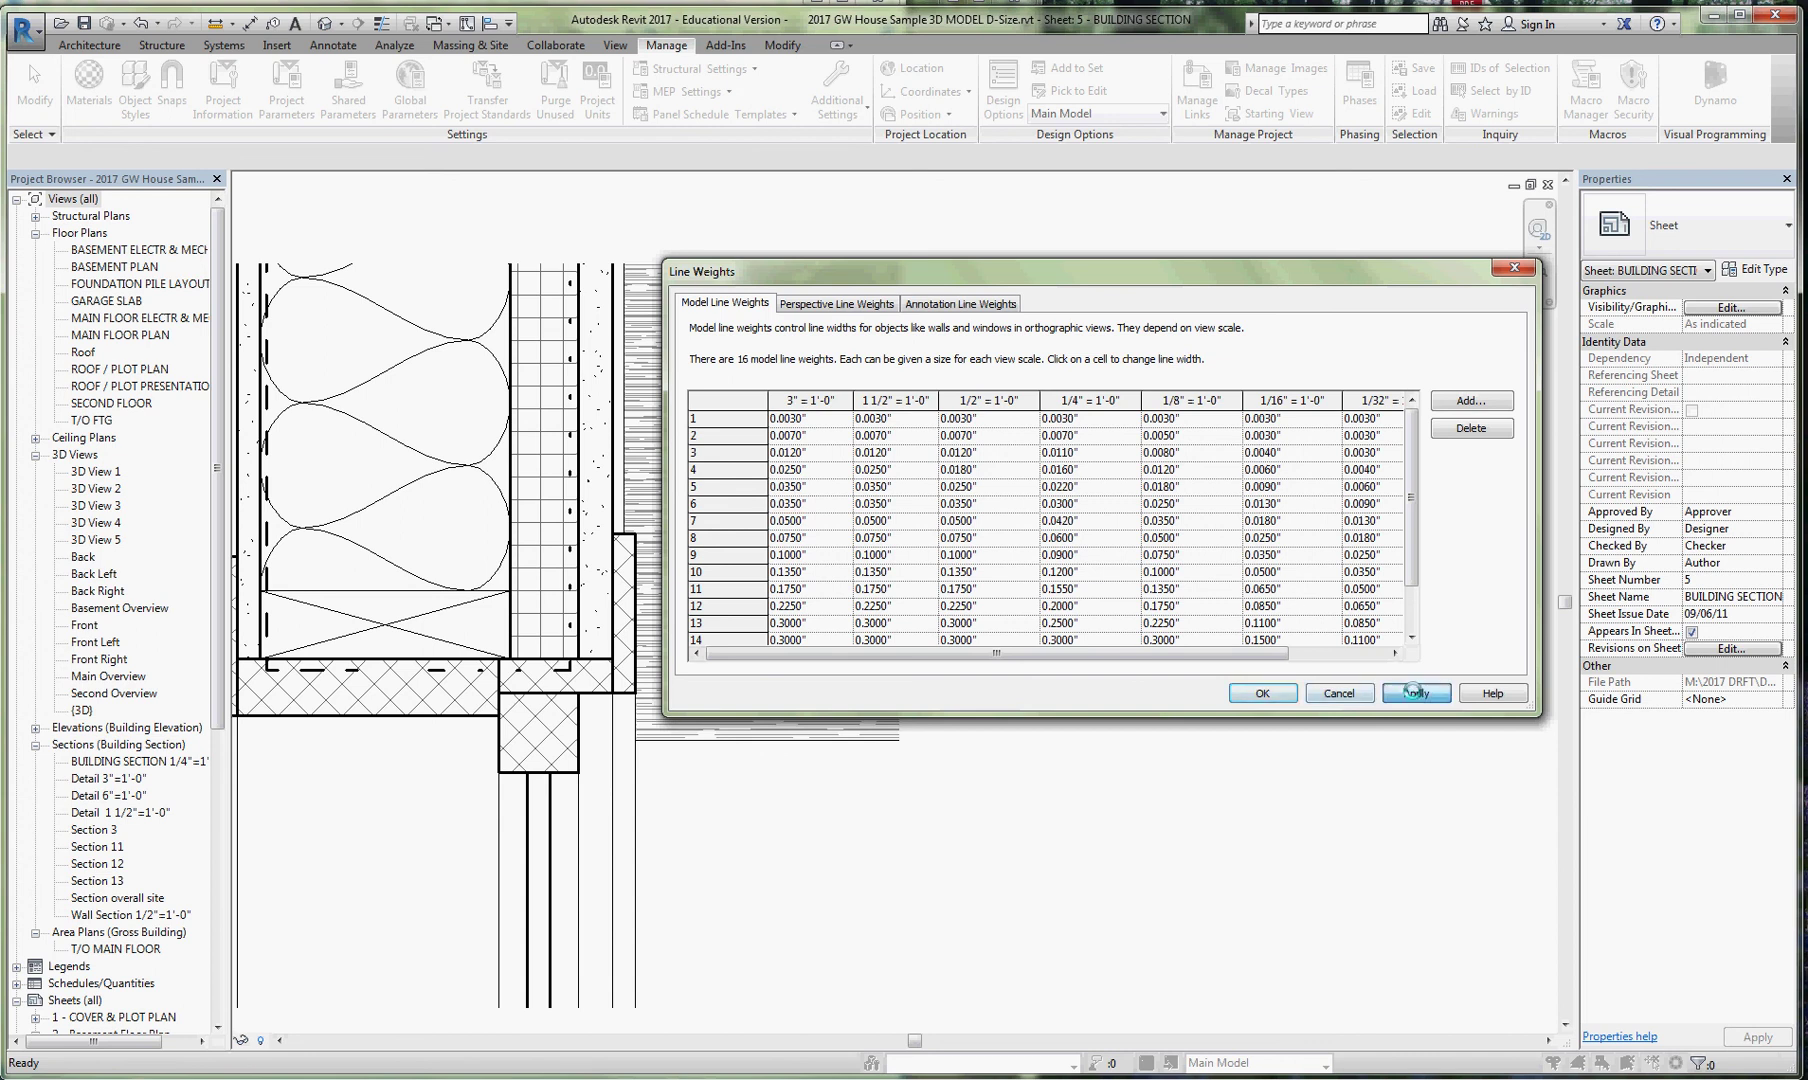
click(1262, 693)
Compare the line thicknesses of the 3" = 1'-0" detail with those of the 1 1/2" = 1'-0" detail on the sheet.
scroll(1453, 488, down, 4)
scroll(440, 548, up, 2)
click(1502, 655)
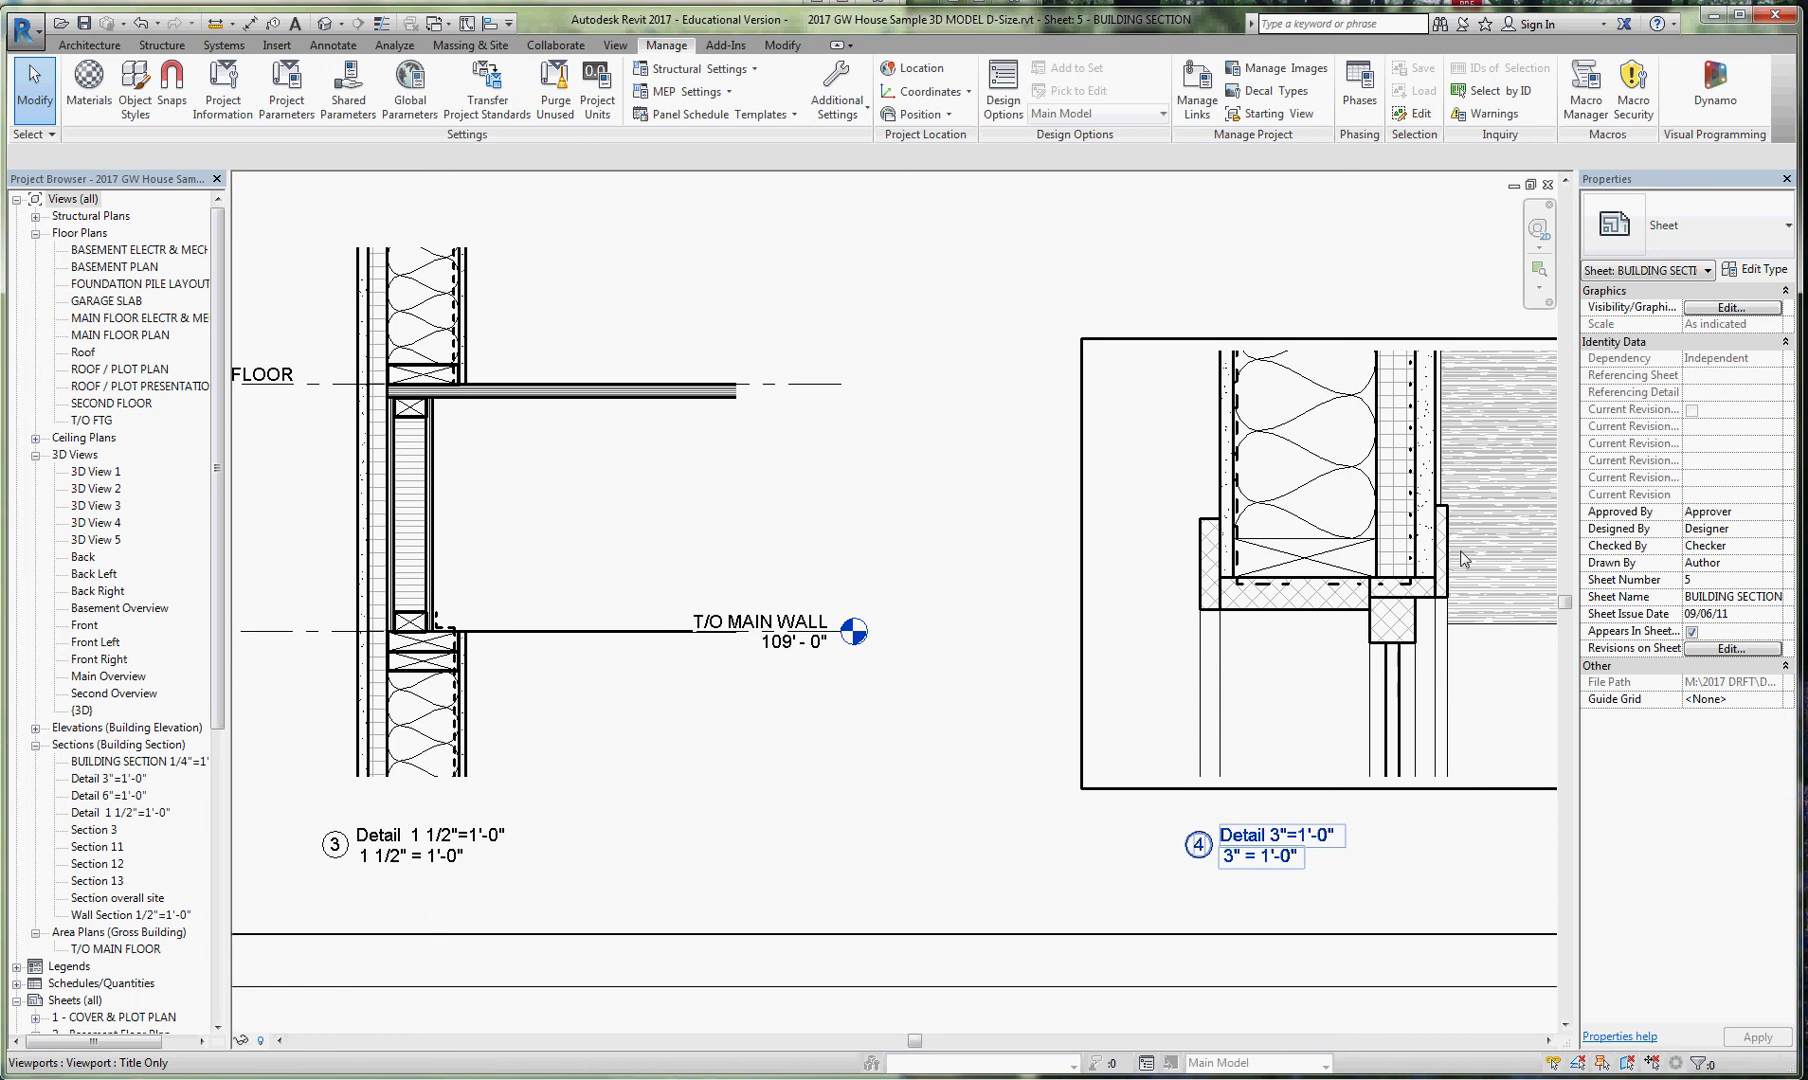
scroll(1462, 558, up, 2)
scroll(1413, 584, down, 2)
scroll(1402, 584, up, 1)
scroll(1402, 584, down, 1)
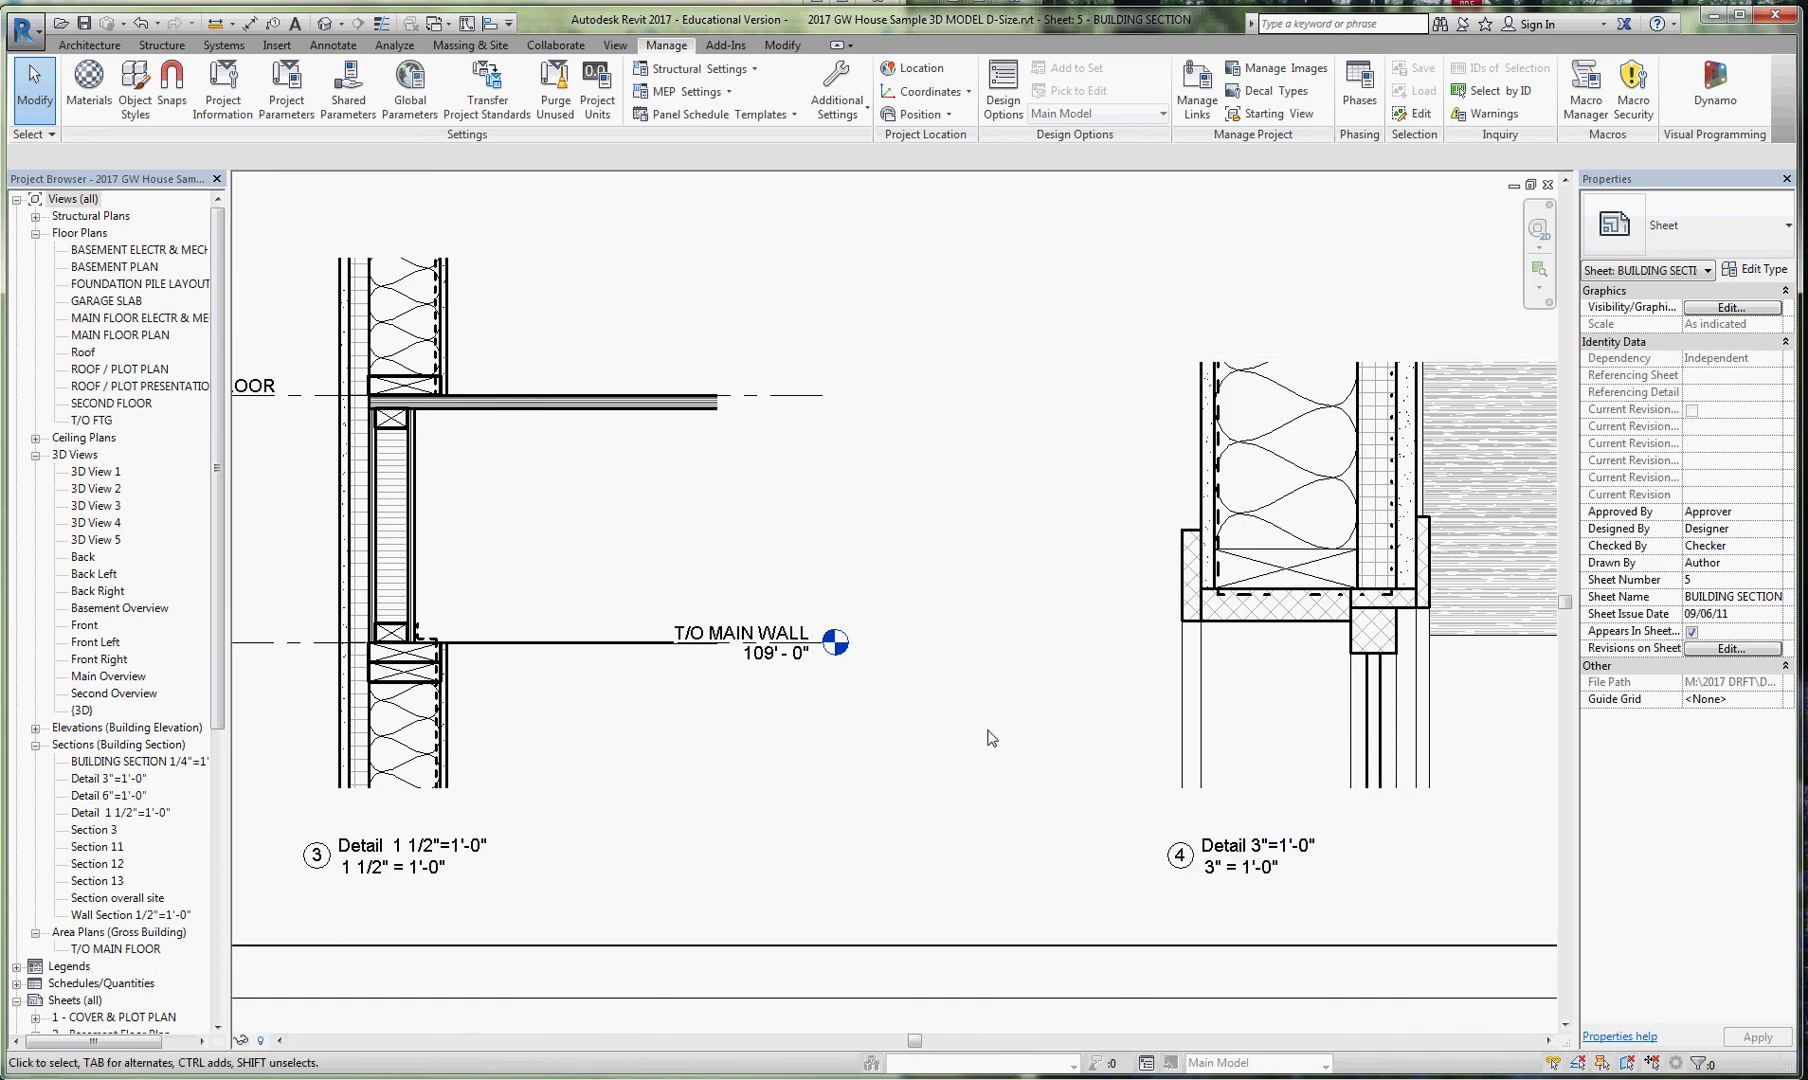
Examine the line thicknesses of the 1/4" = 1'-0" building section against the larger-scale wall section and details on the sheet.
scroll(1049, 730, down, 4)
middle_drag(968, 484, 1013, 718)
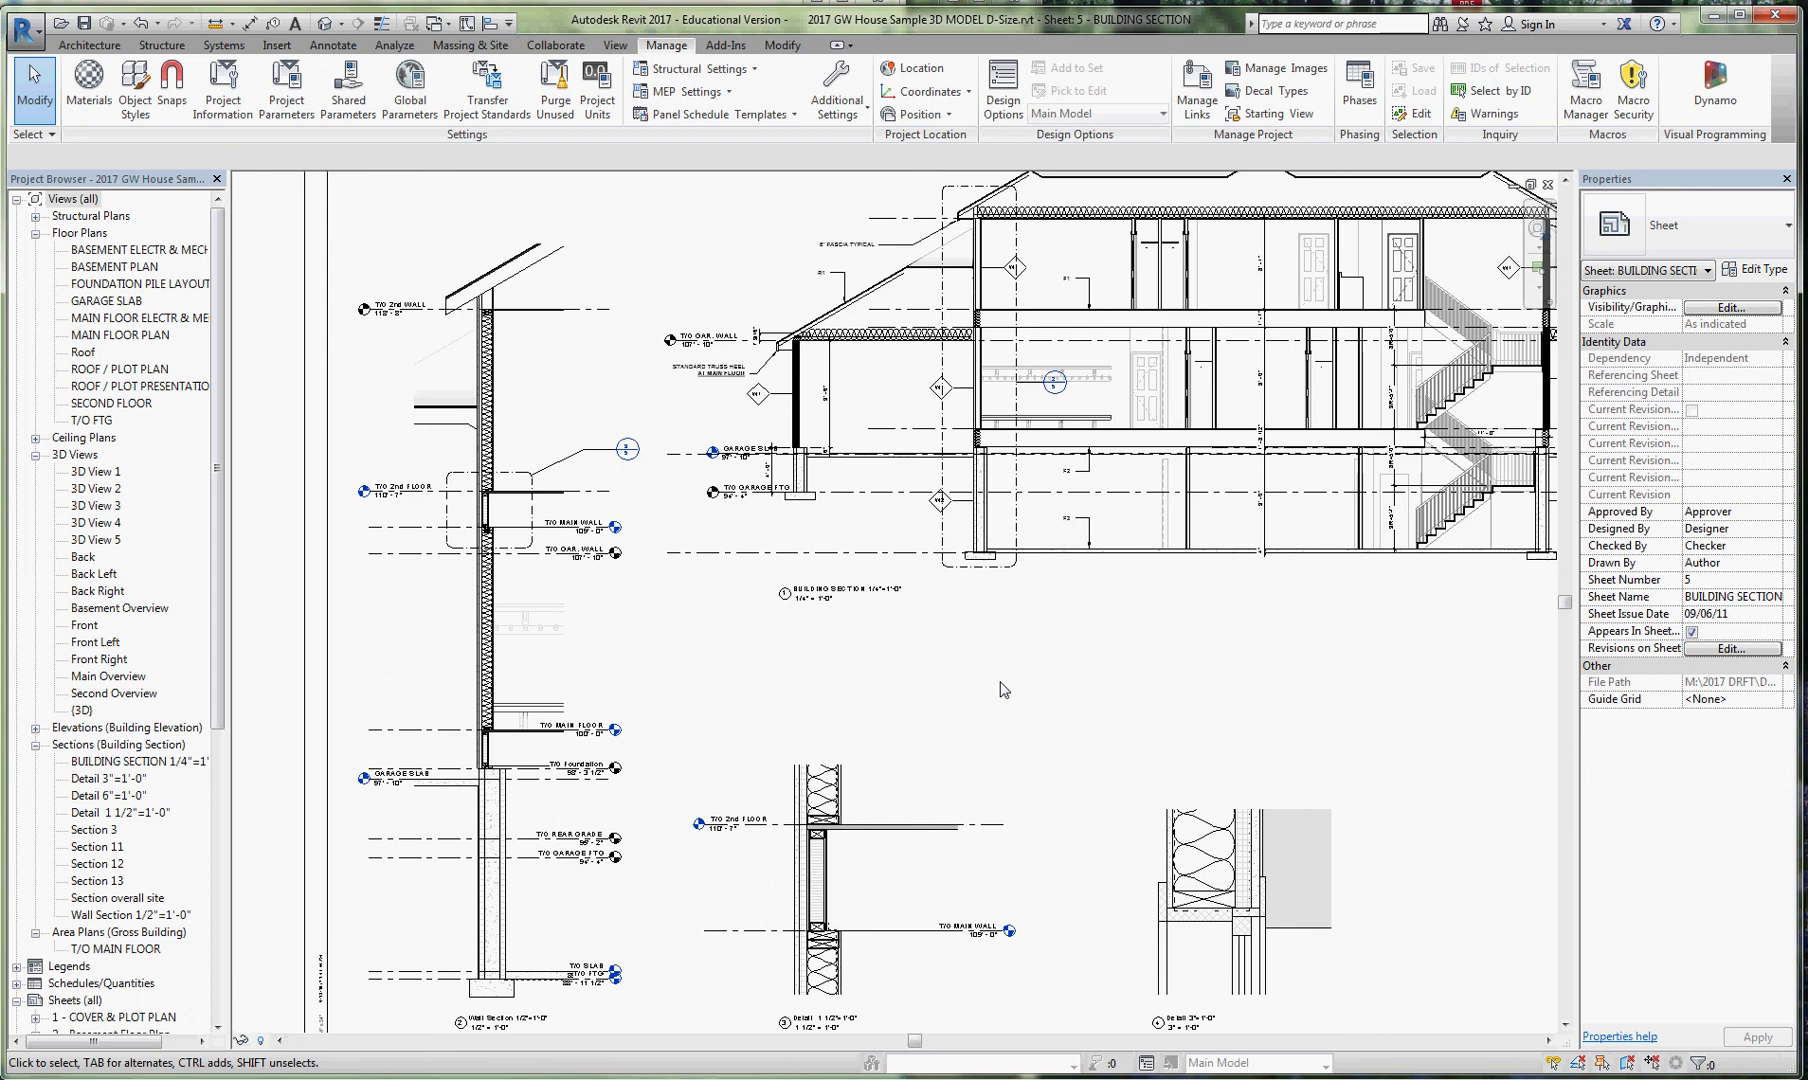
scroll(690, 375, up, 6)
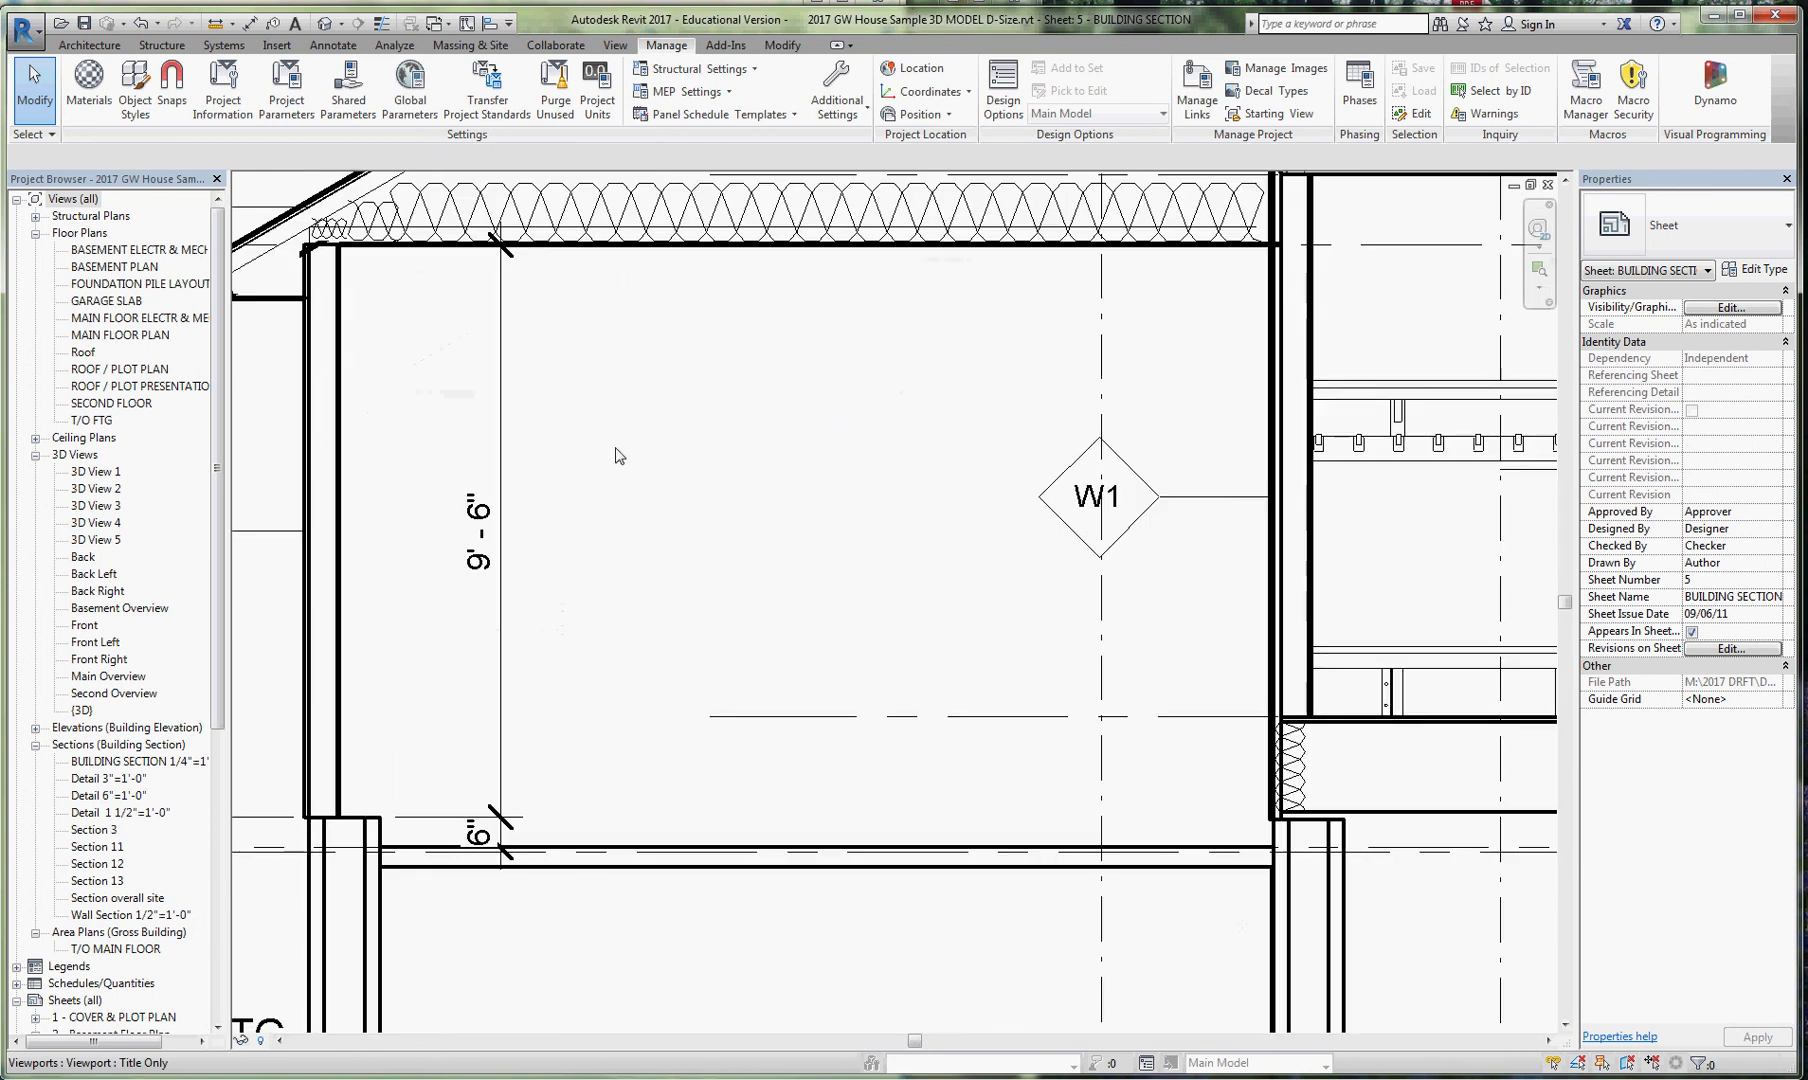
scroll(930, 517, down, 6)
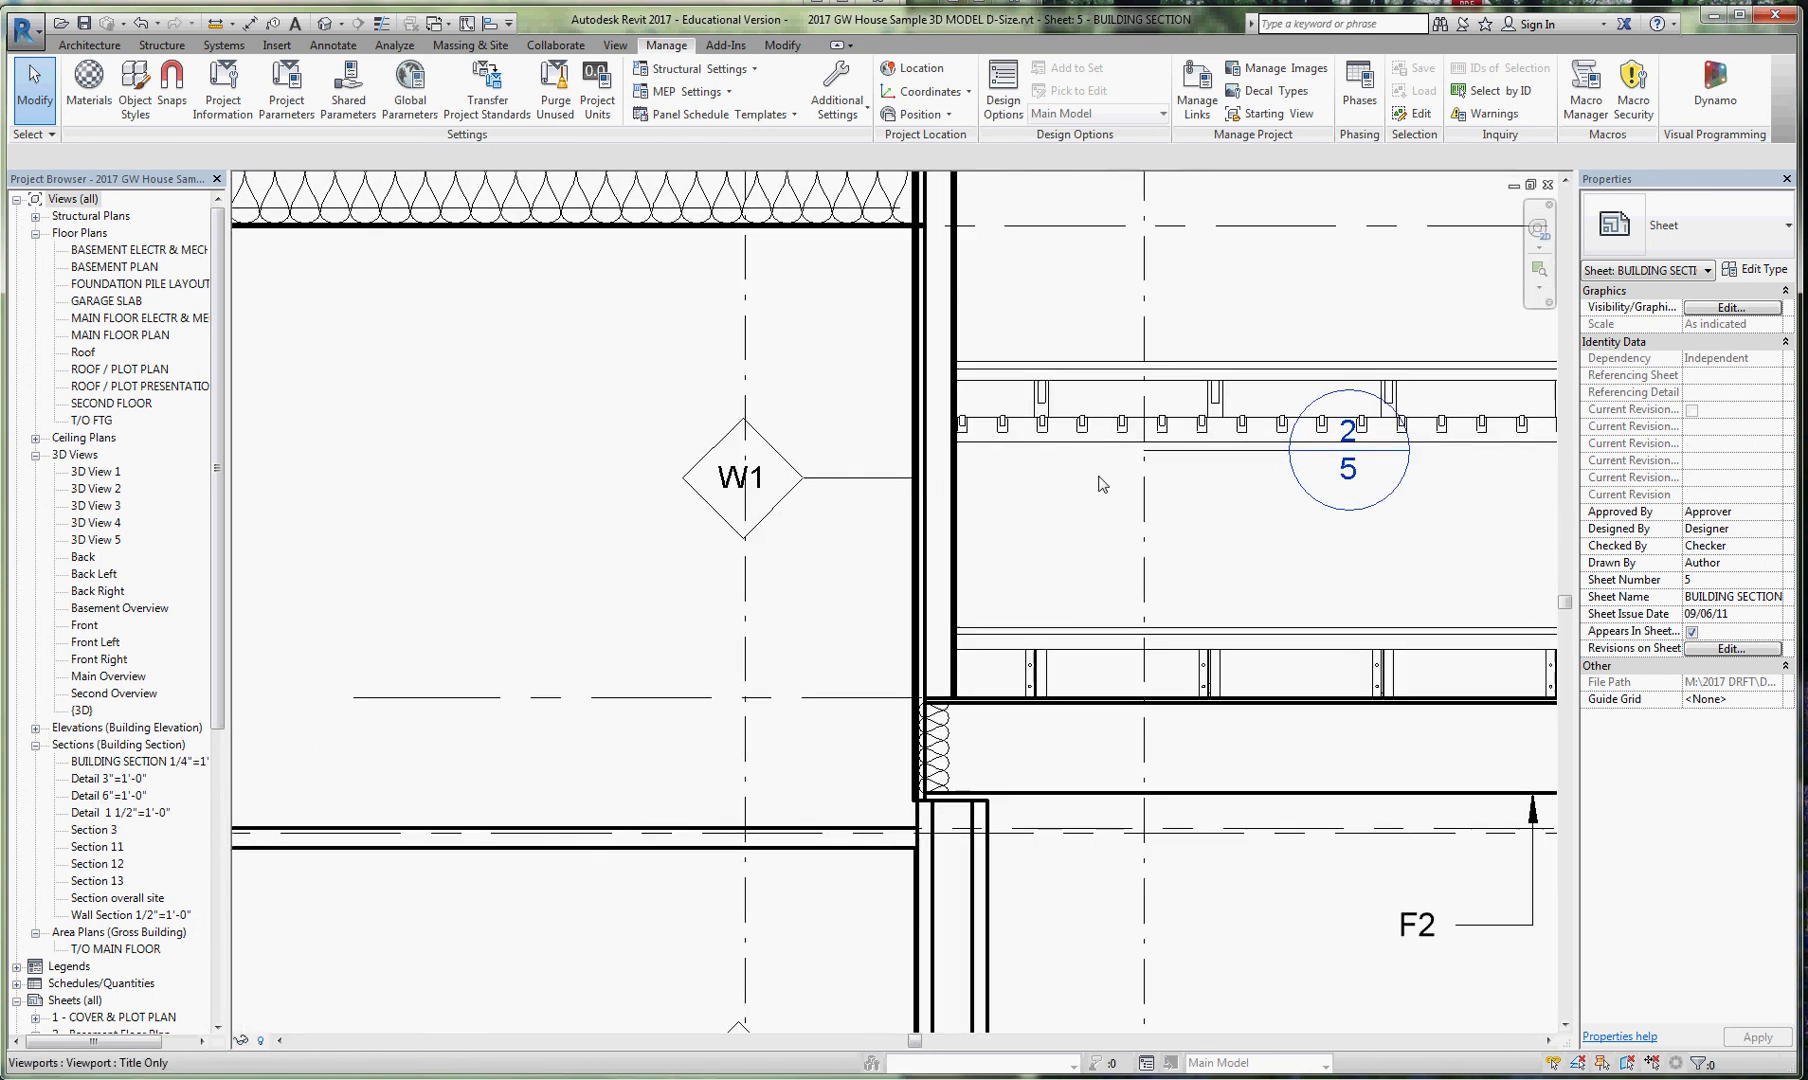
scroll(755, 739, up, 5)
scroll(355, 823, down, 5)
scroll(652, 856, up, 4)
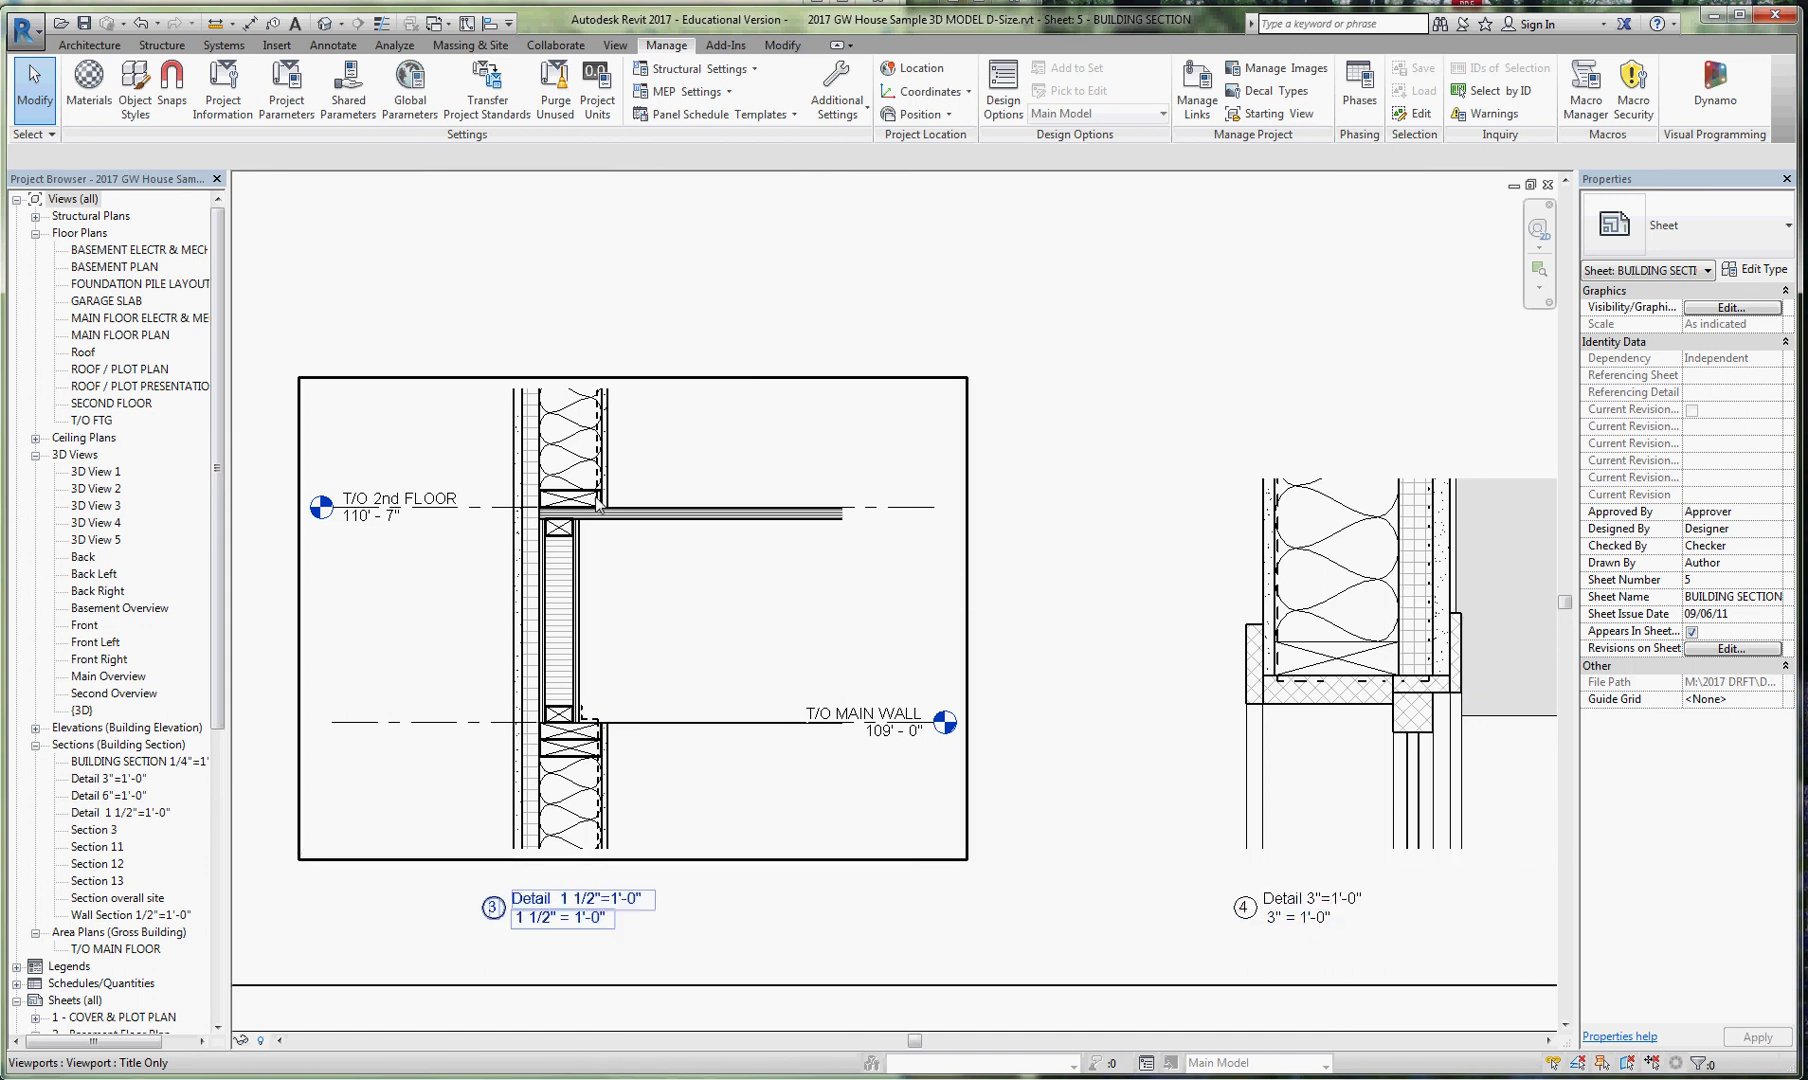
scroll(555, 495, up, 2)
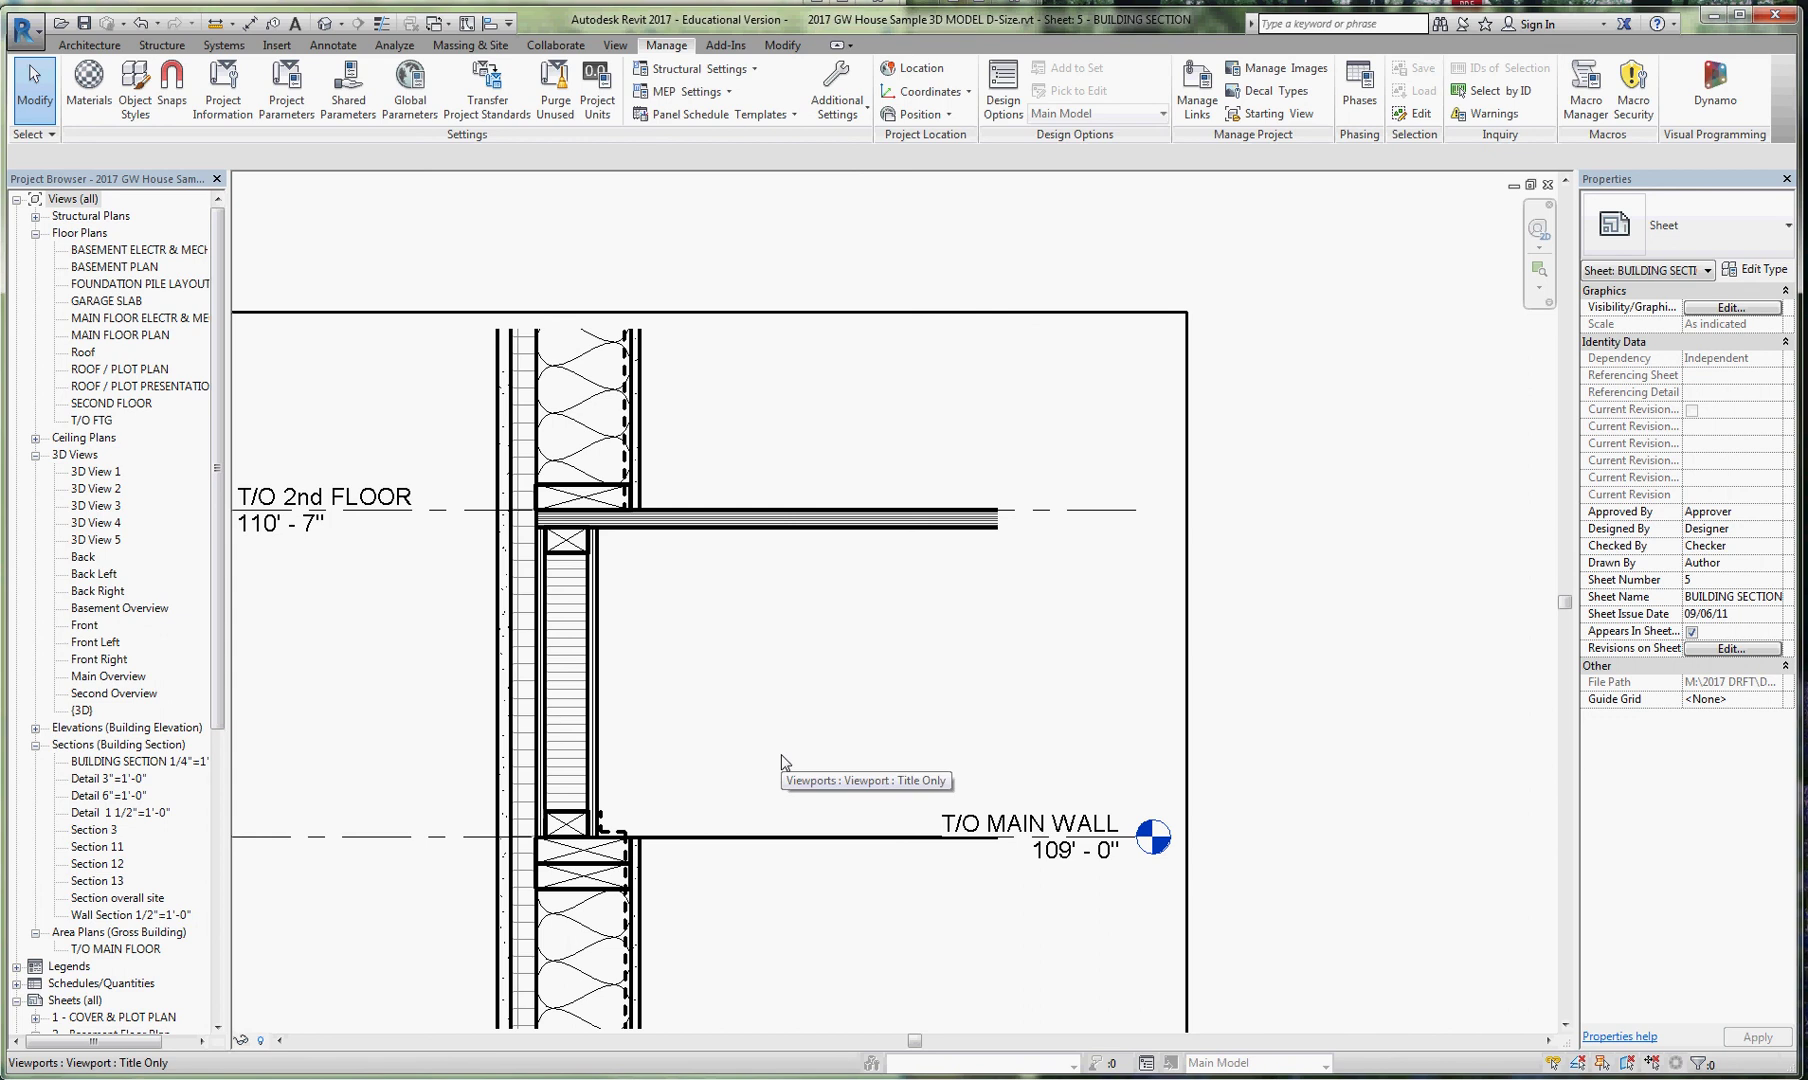